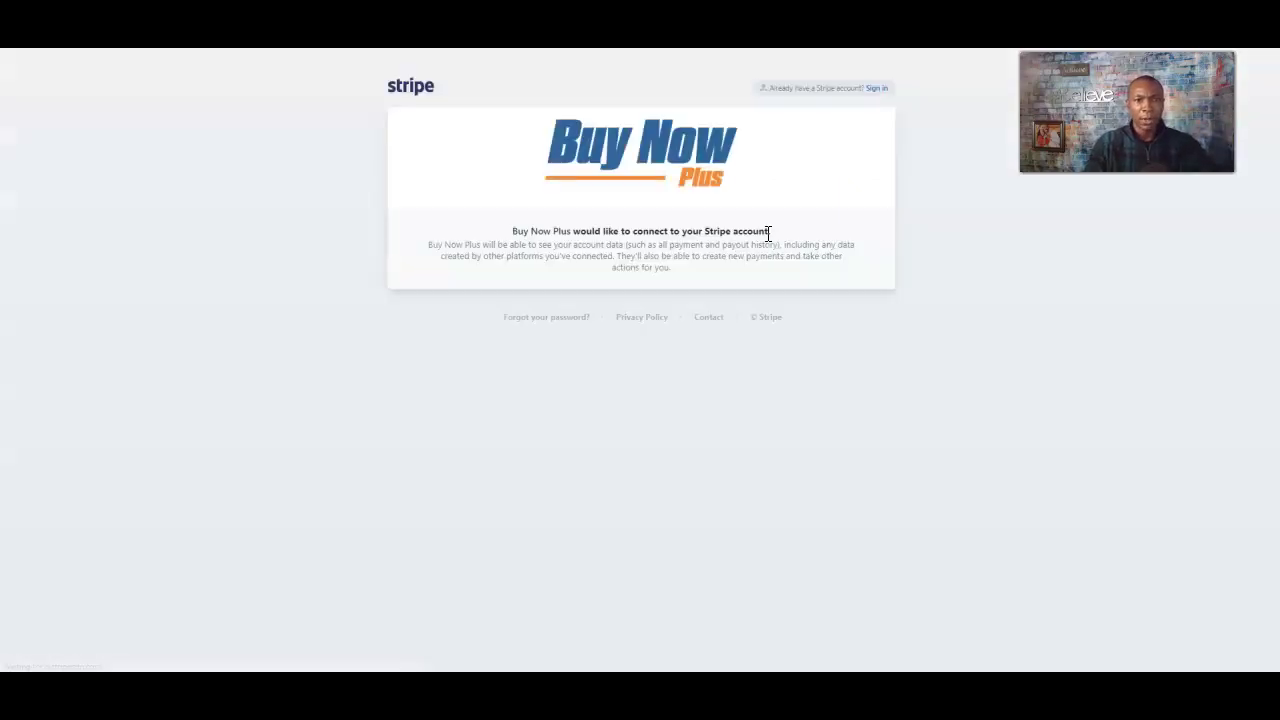
- Review the Stripe connect form's required business details, then return to the Buy Now Plus login page
click(785, 249)
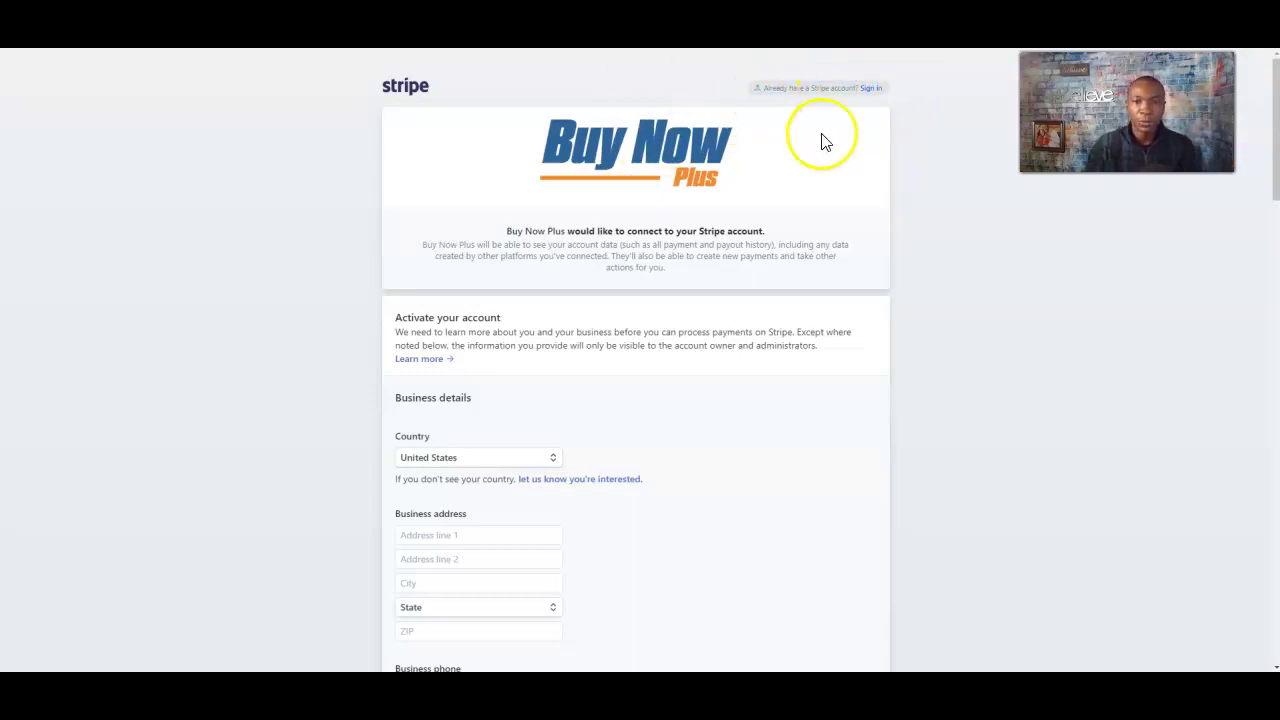
scroll(640, 380, down, 2)
scroll(360, 474, down, 2)
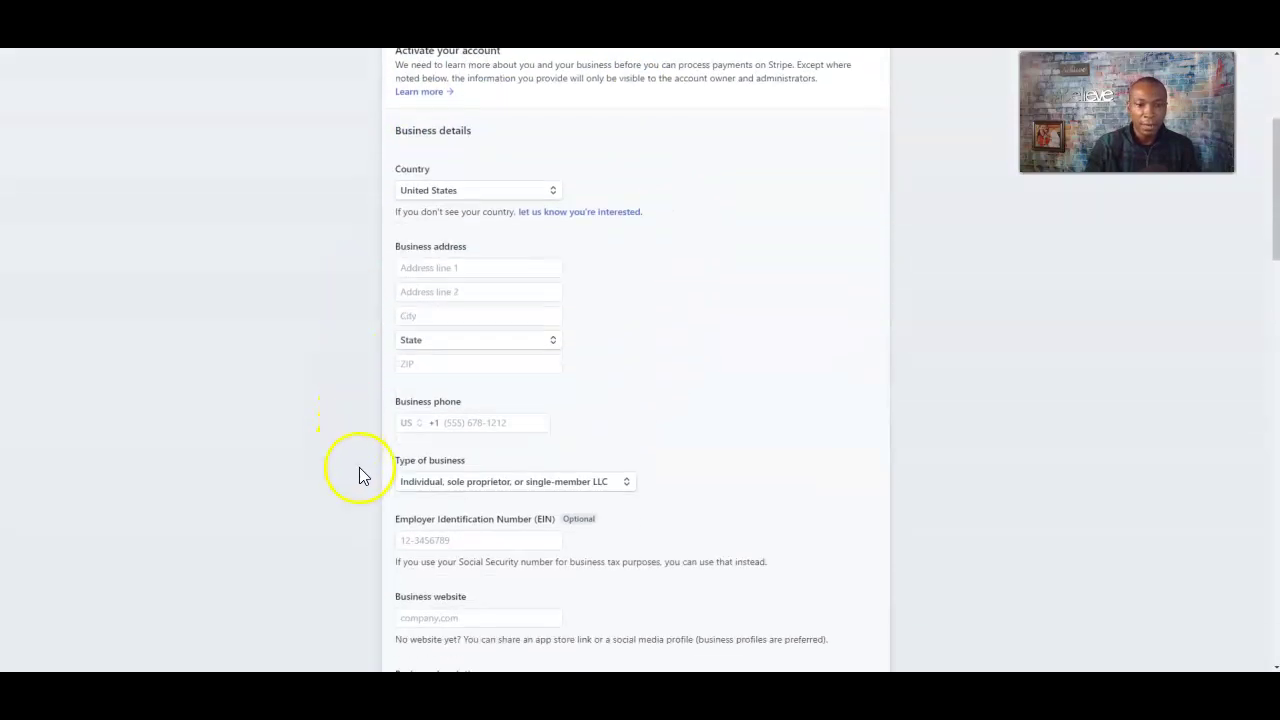
scroll(594, 271, down, 3)
scroll(400, 297, down, 7)
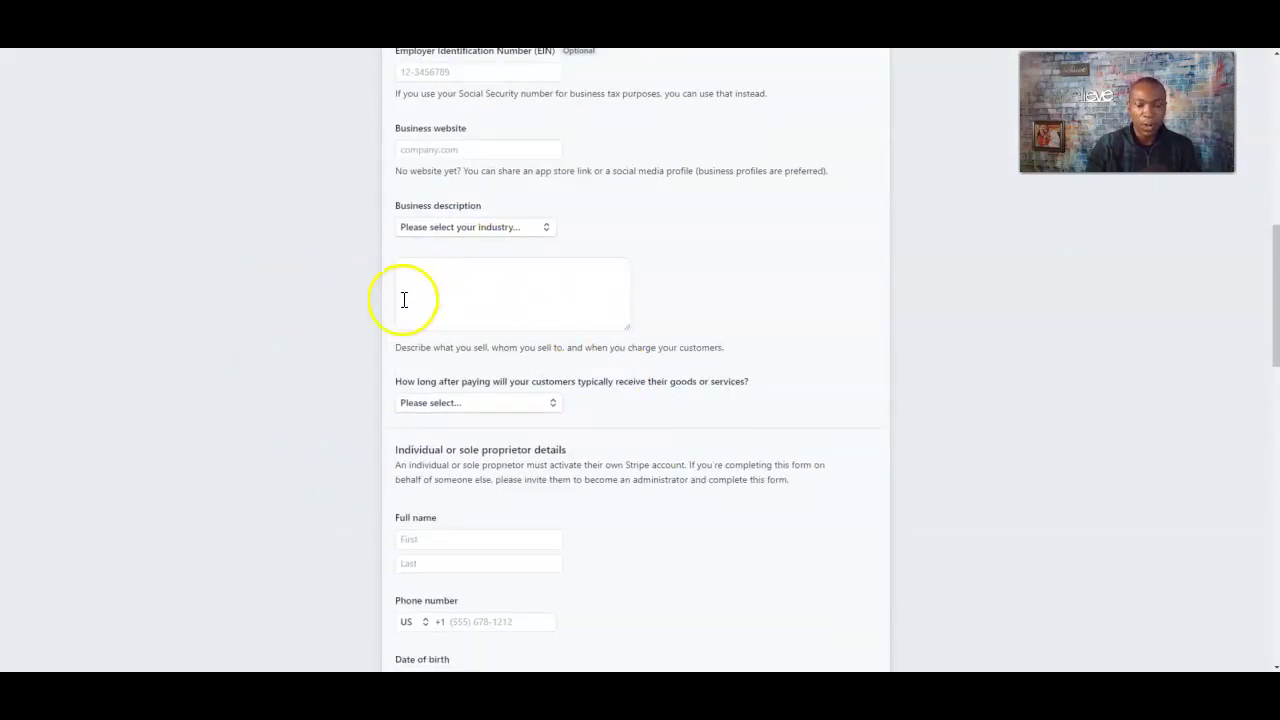
scroll(551, 423, up, 8)
scroll(607, 327, up, 5)
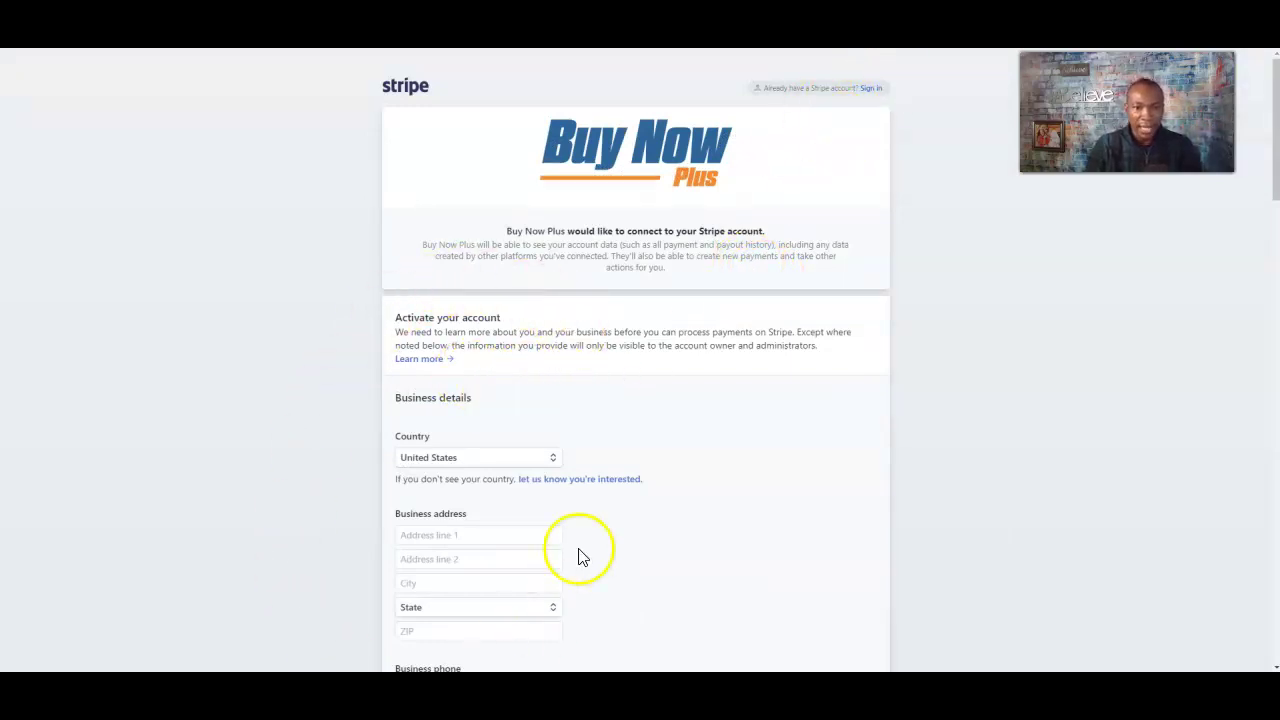
scroll(389, 371, down, 3)
scroll(611, 517, up, 3)
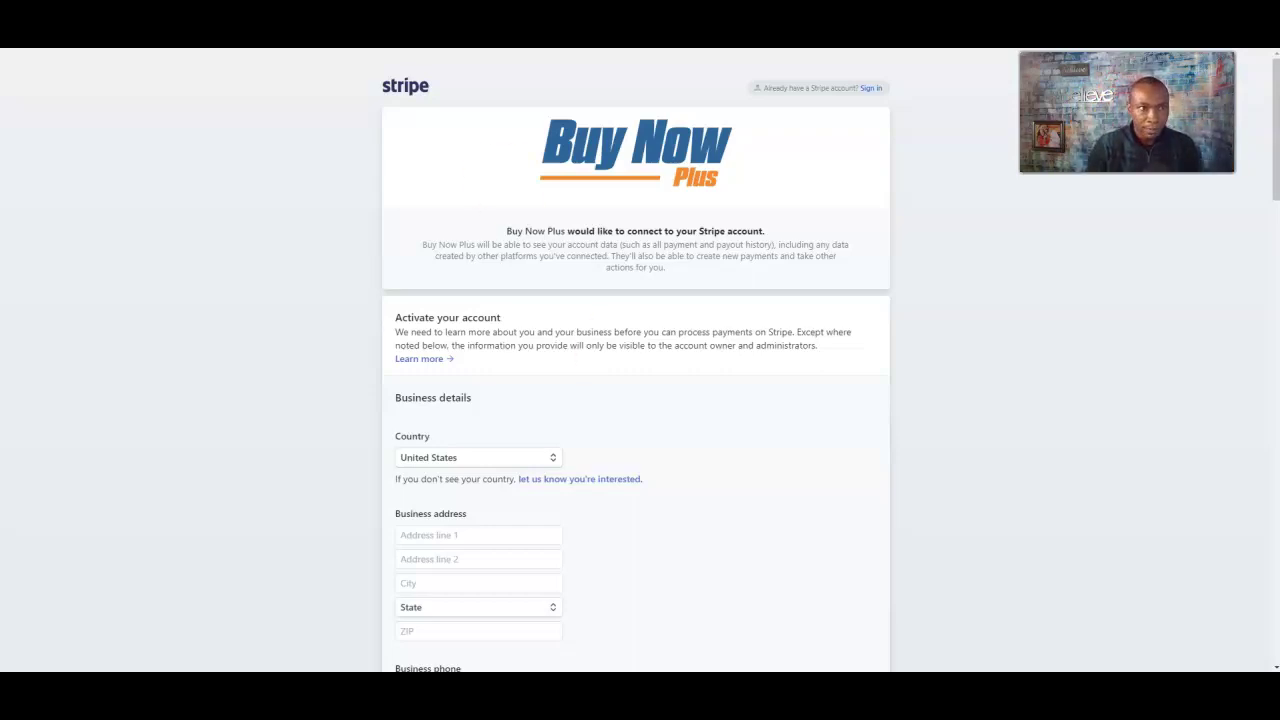
click(89, 186)
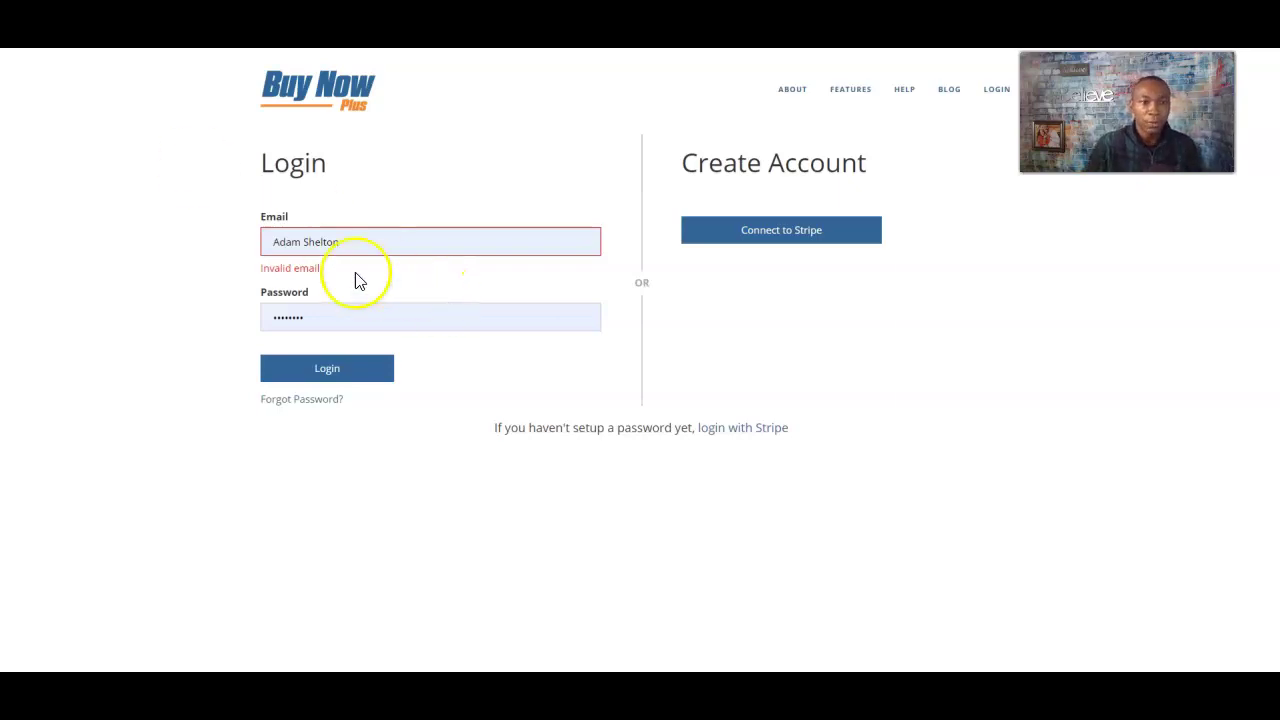
- Log in to Buy Now Plus with the browser's saved email and password
triple_click(357, 241)
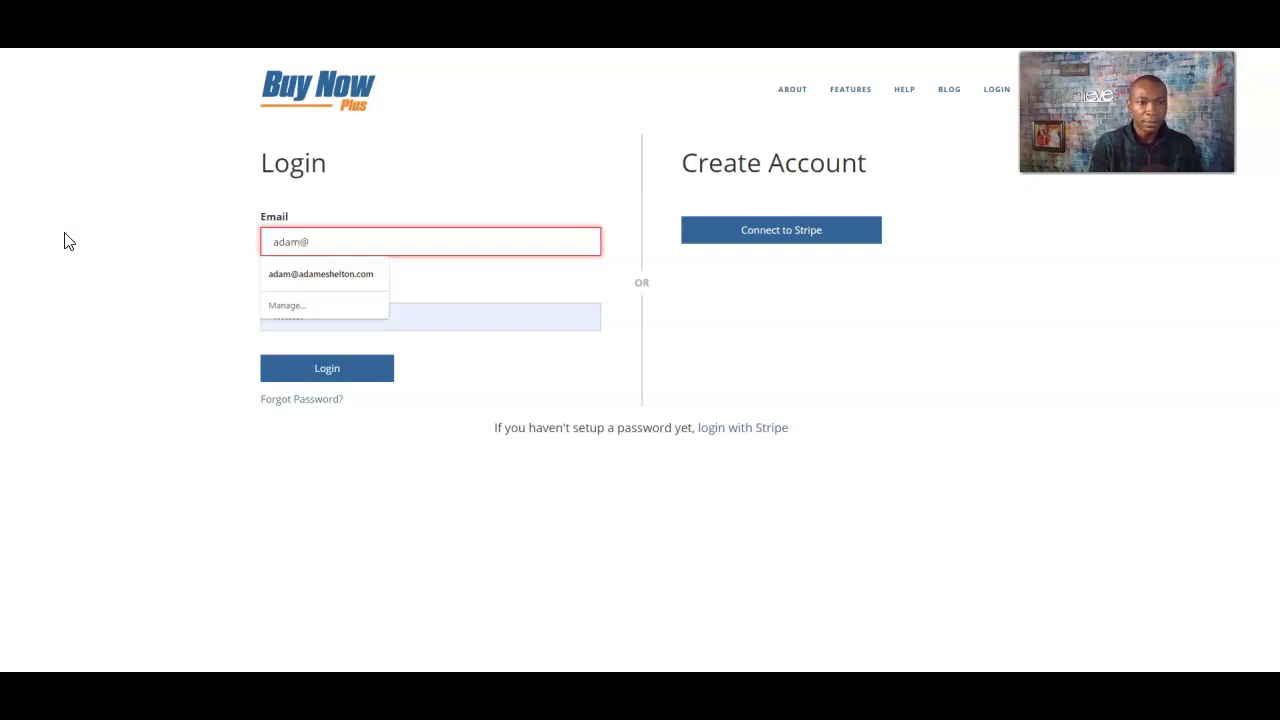
click(325, 273)
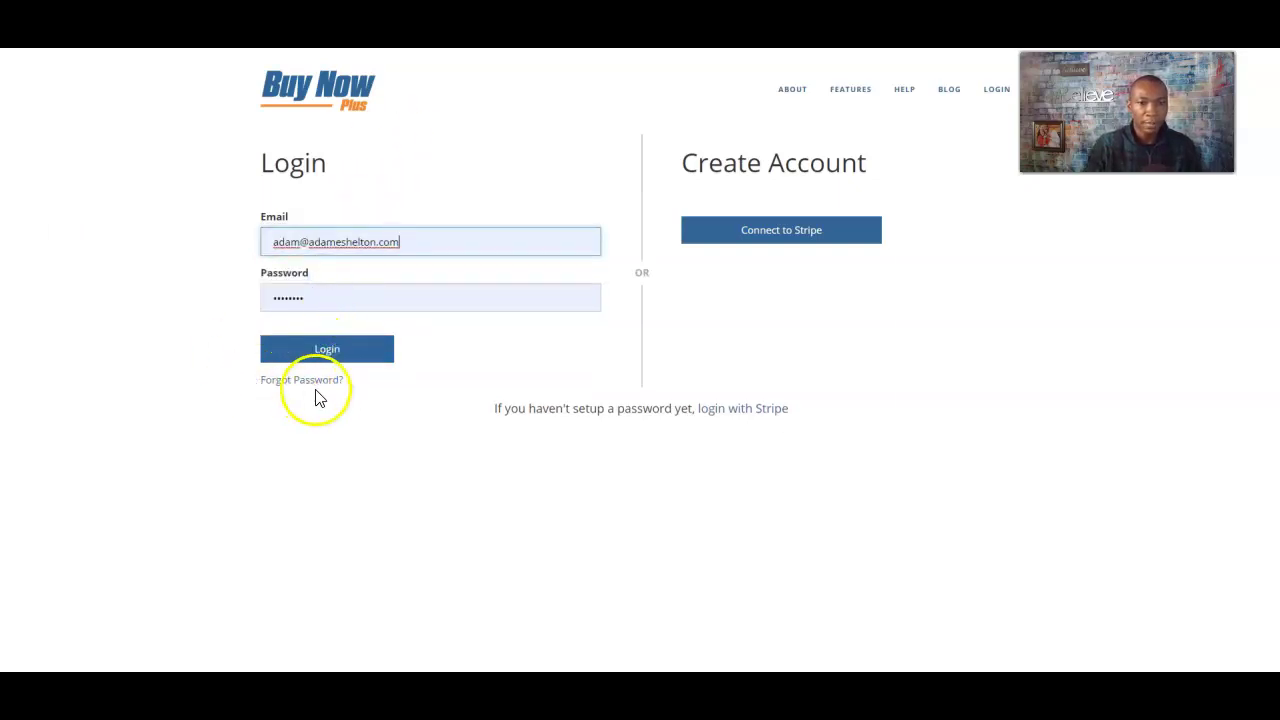
click(308, 356)
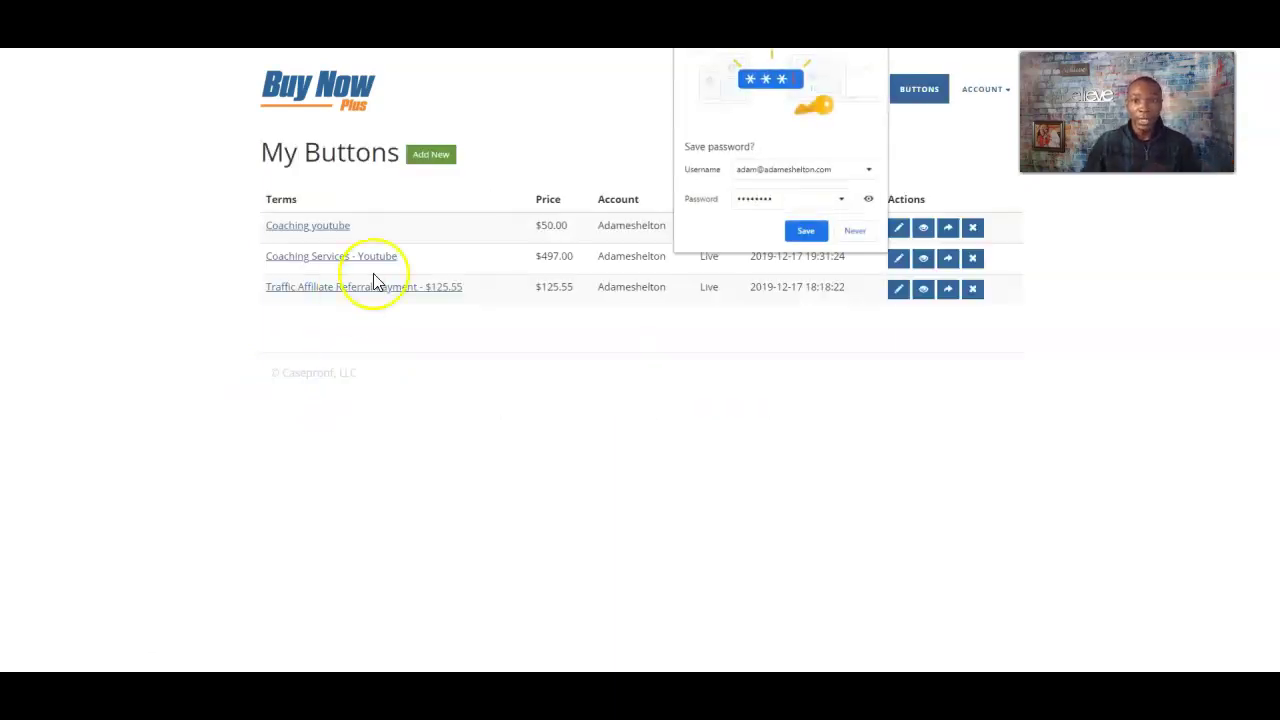
- Save the login password in the browser and start a new payment button
click(808, 232)
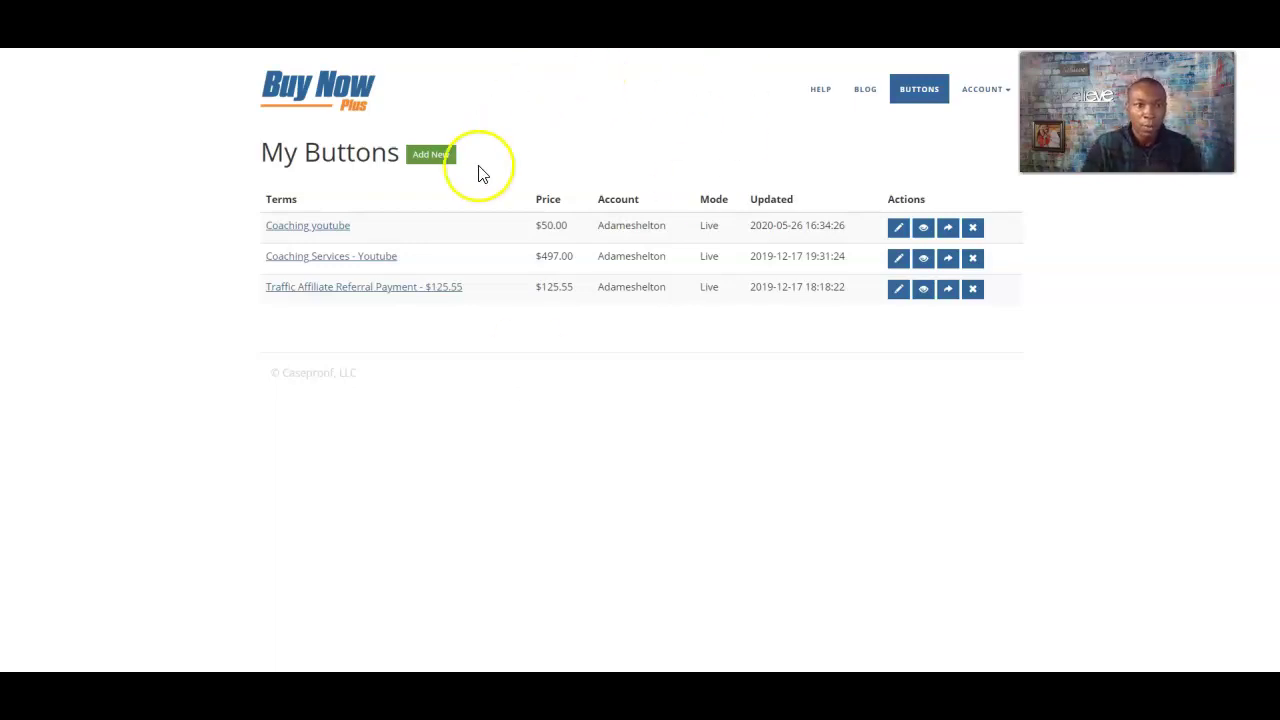
click(432, 164)
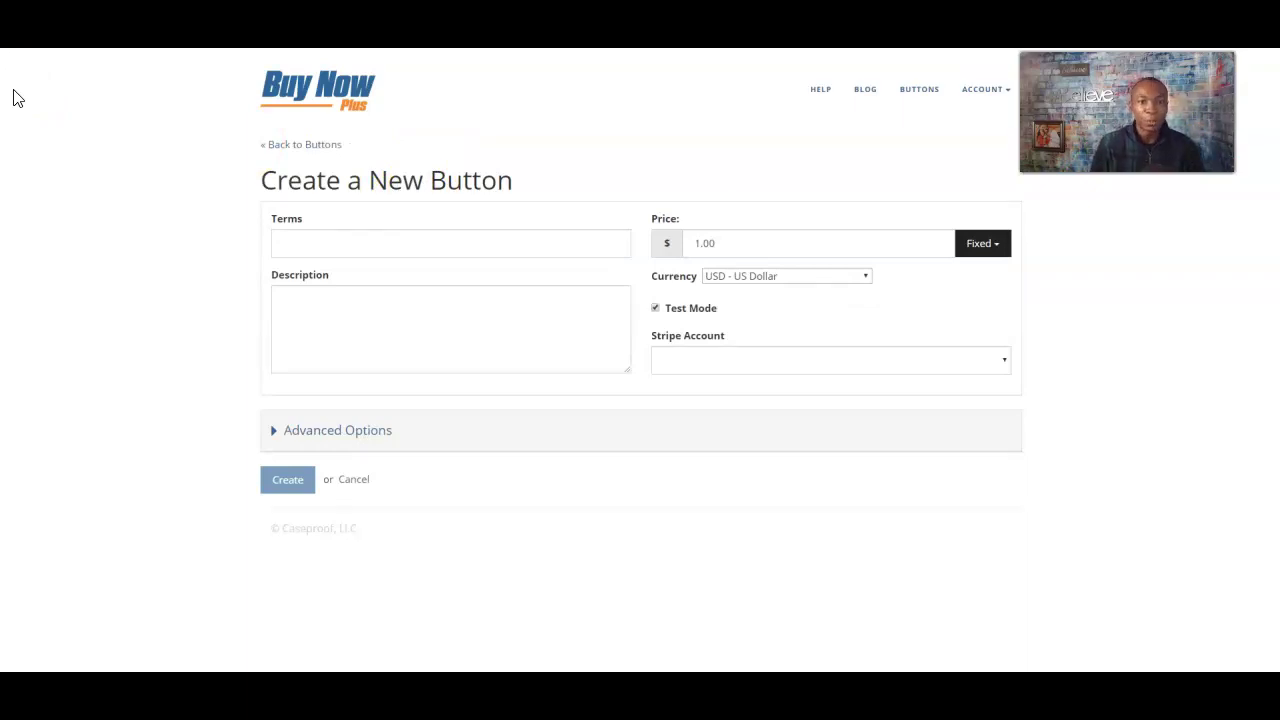
- Enter 'Coaching Services - Social Media Marketing' as the new button's Terms
click(350, 240)
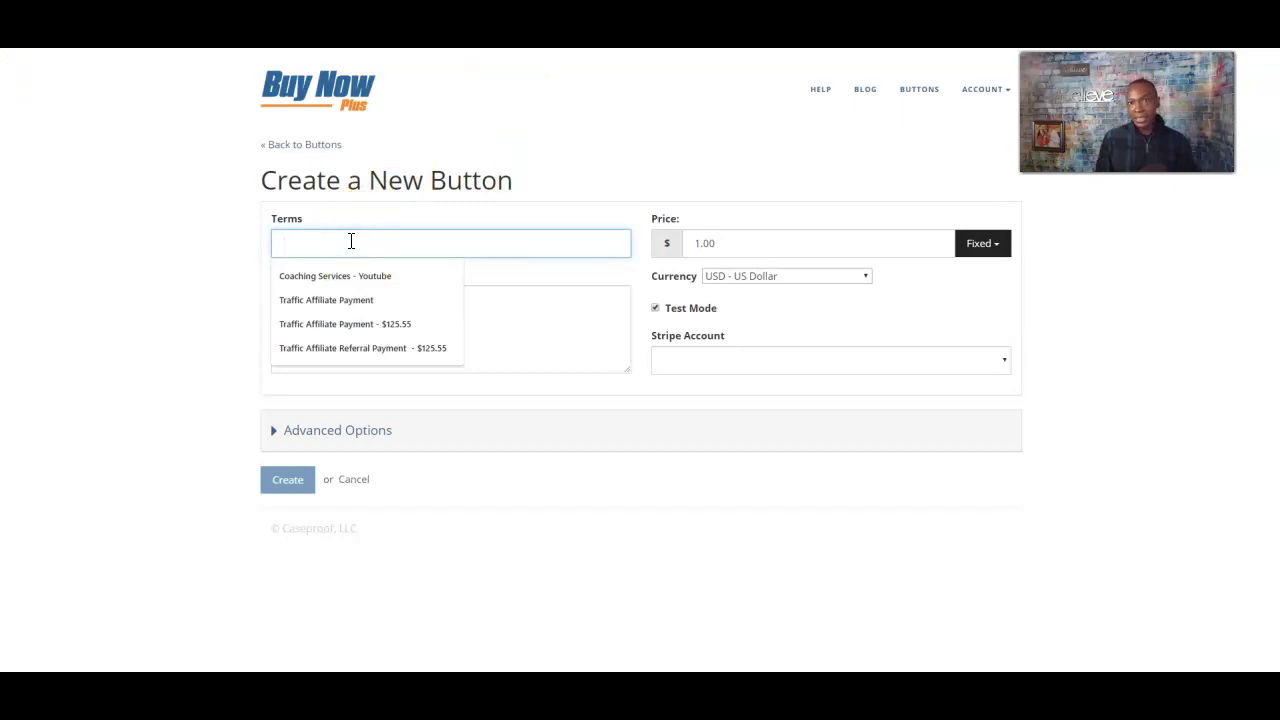
text(Ac)
key(BackSpace)
key(BackSpace)
text(Ac)
key(BackSpace)
key(BackSpace)
text(Ac)
key(BackSpace)
key(BackSpace)
text(Ac)
key(BackSpace)
key(BackSpace)
text(Coaching)
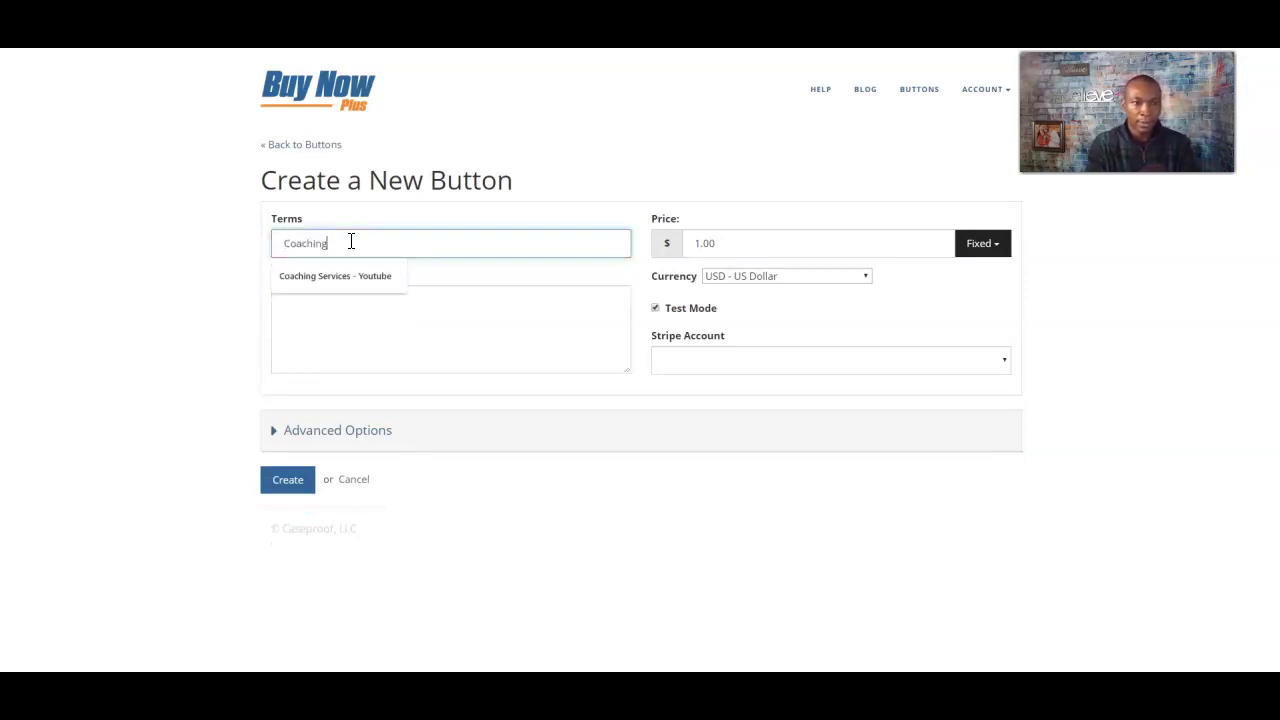
text( Ser)
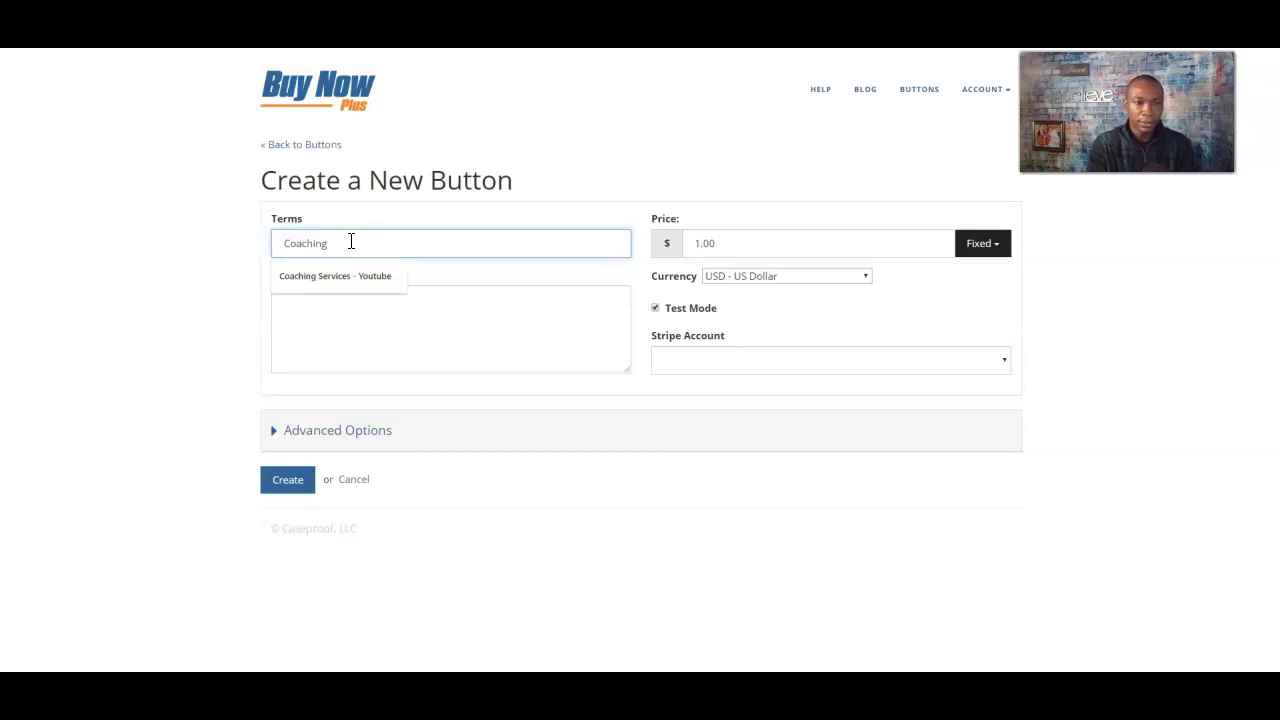
text(vices - Seo)
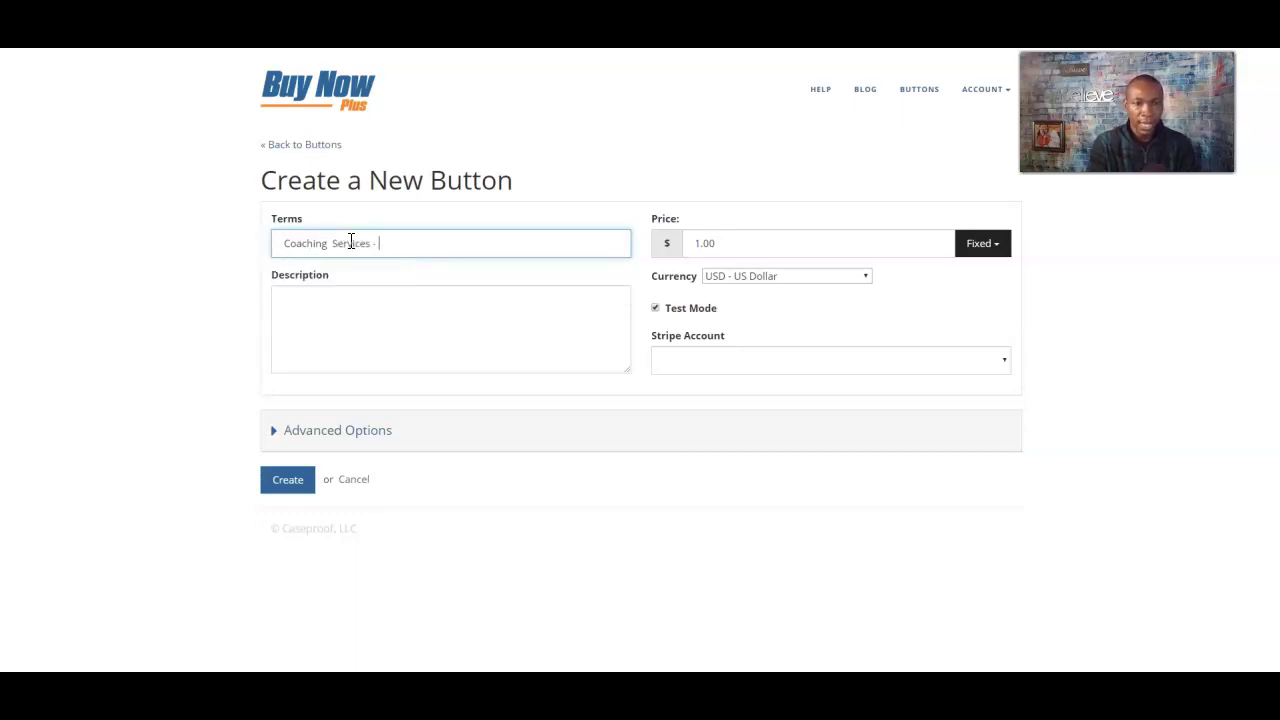
key(BackSpace)
key(BackSpace)
text(ocial Mead)
key(BackSpace)
key(BackSpace)
text(dia M)
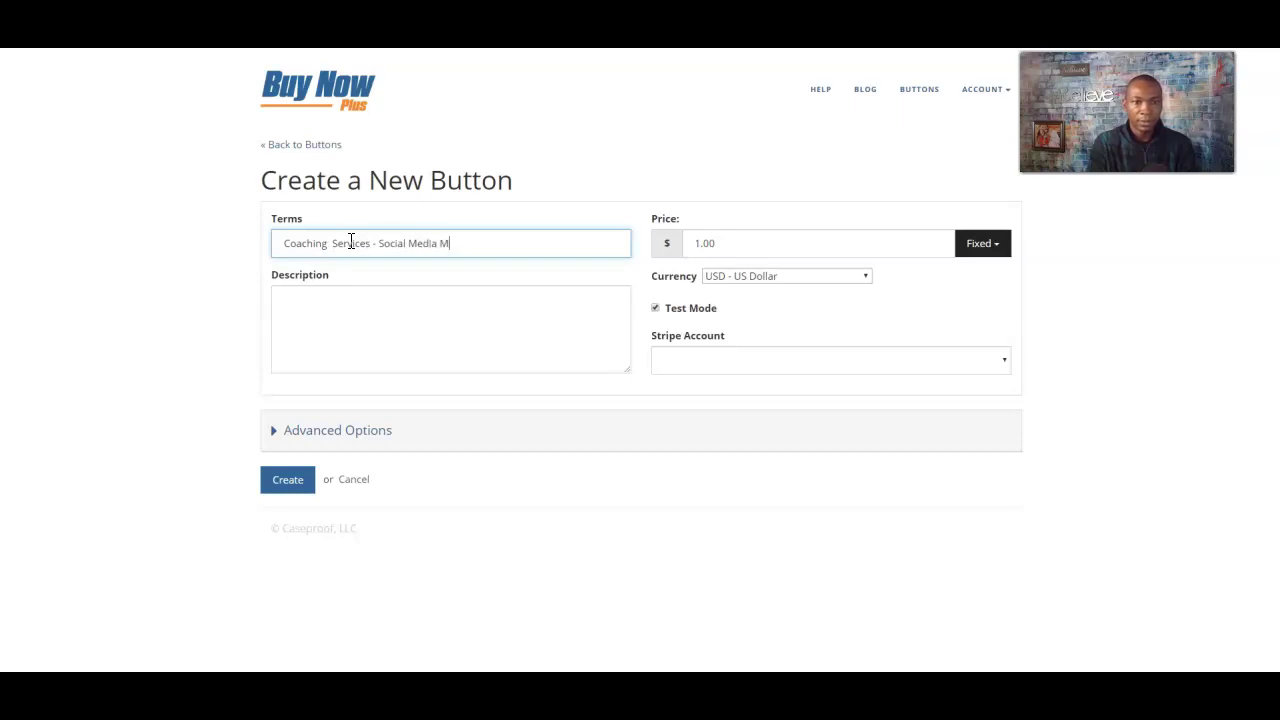
text(arketing)
click(403, 314)
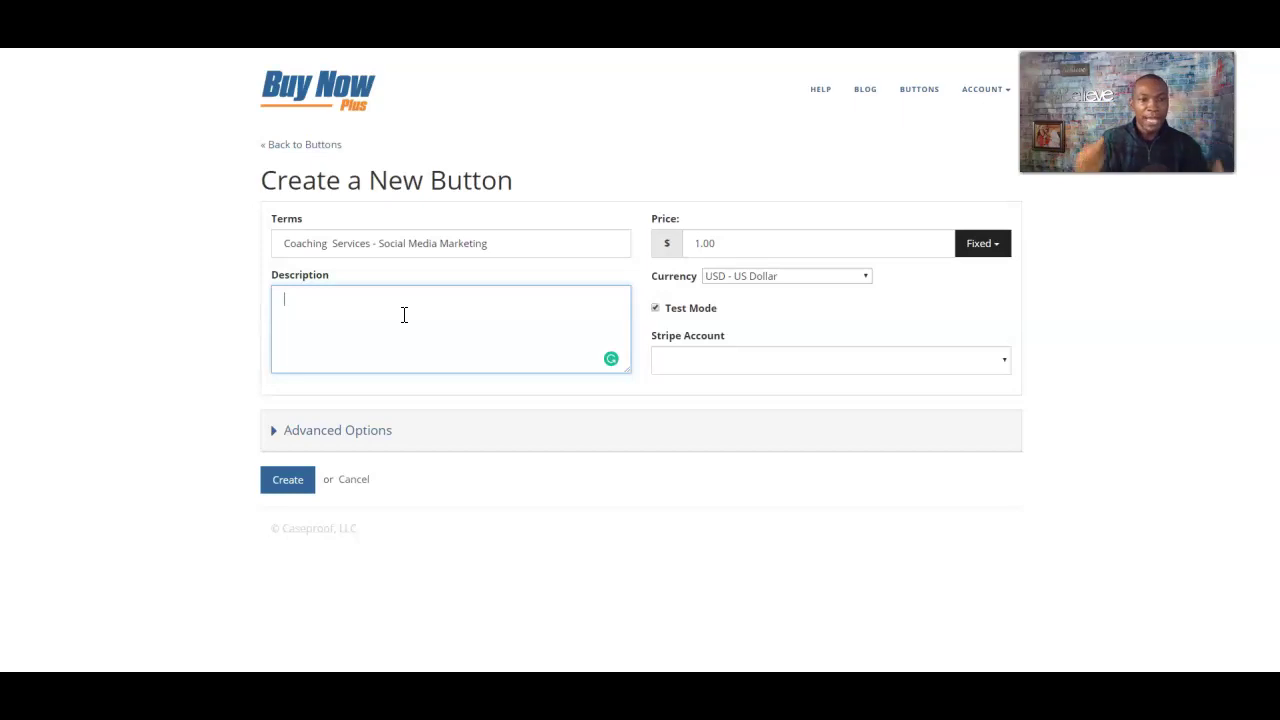
- Write the description 'Social Media Marketing - Attraction Marketing Tips and Methods.'
text(S)
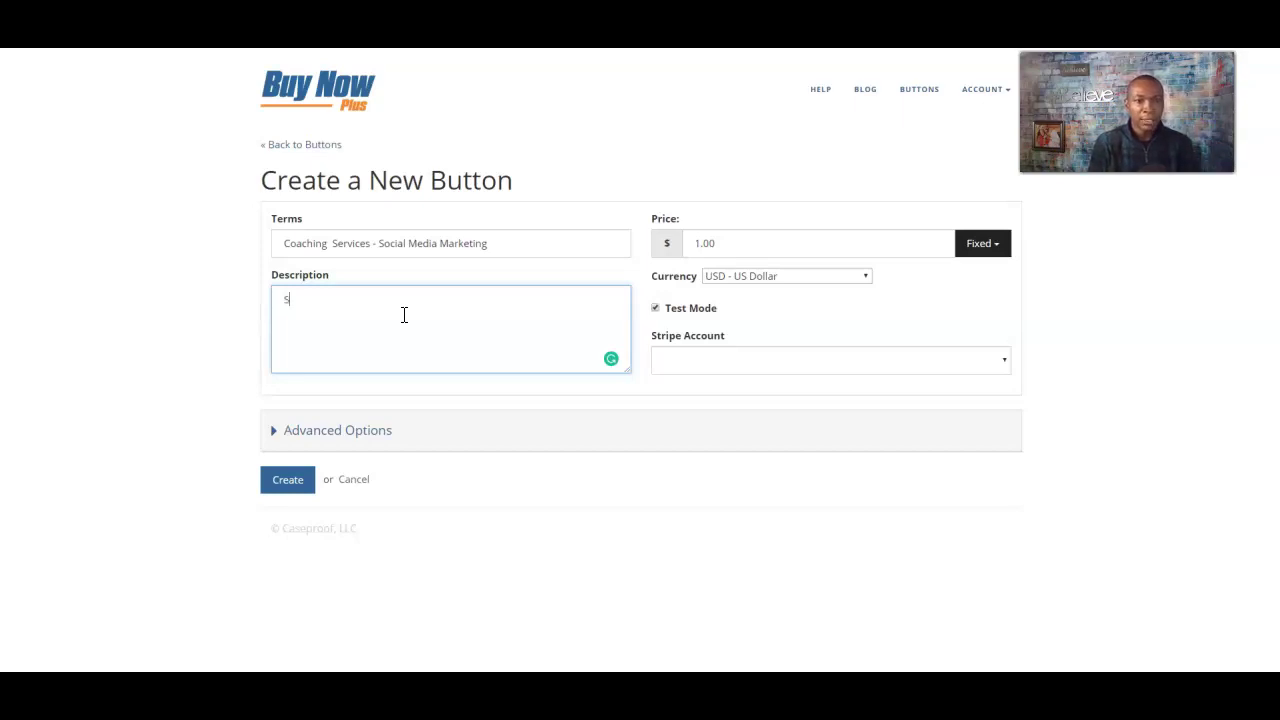
text(ocial Media M)
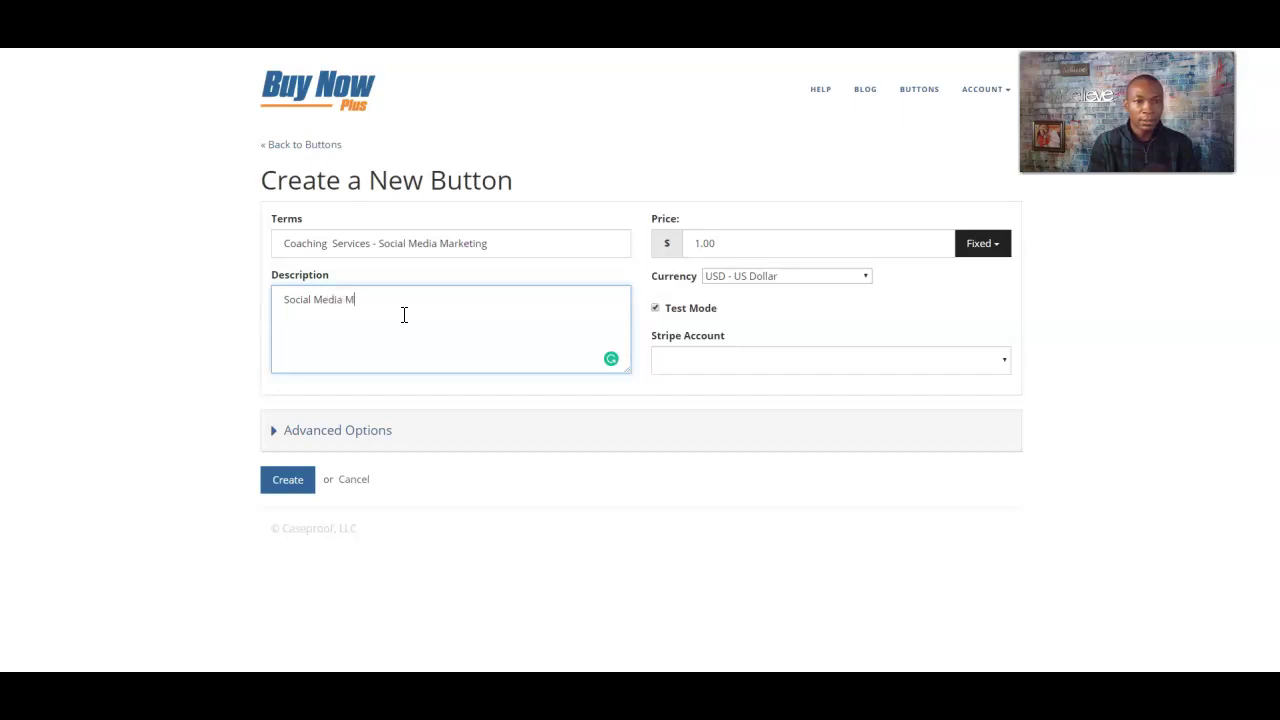
text(arketing )
text(- Attra)
text(ction)
key(BackSpace)
key(BackSpace)
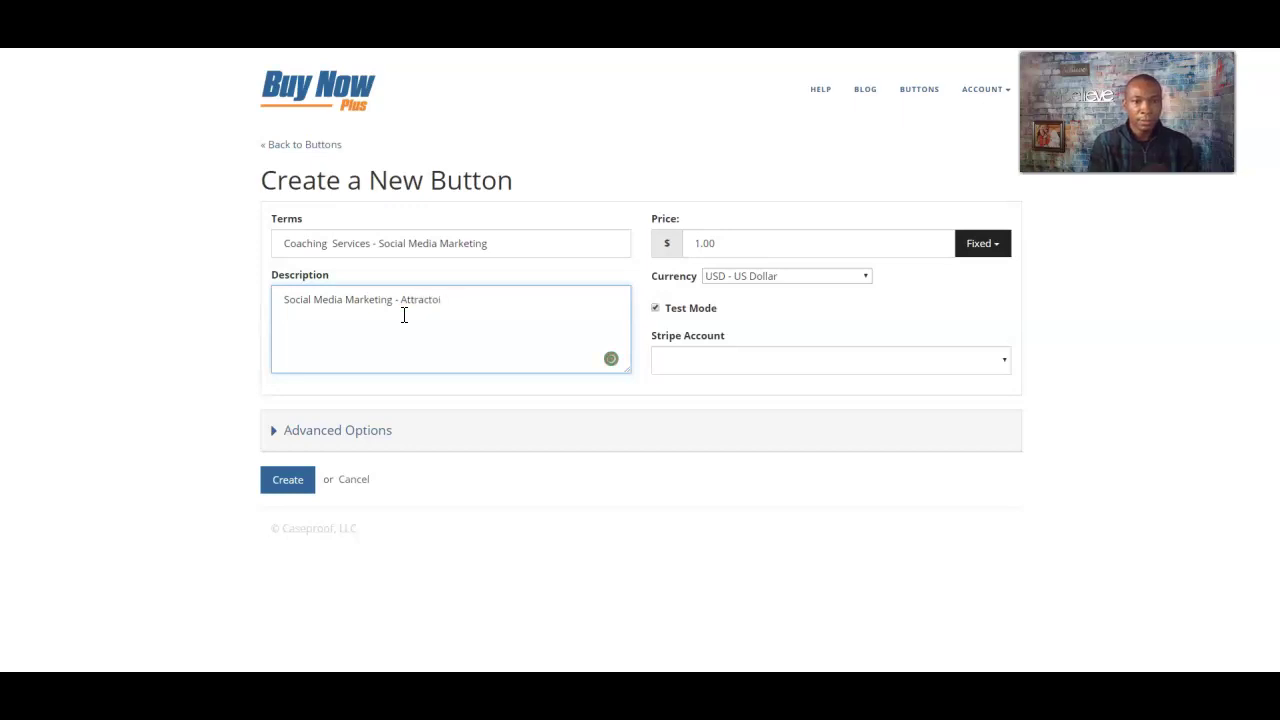
text(on Market)
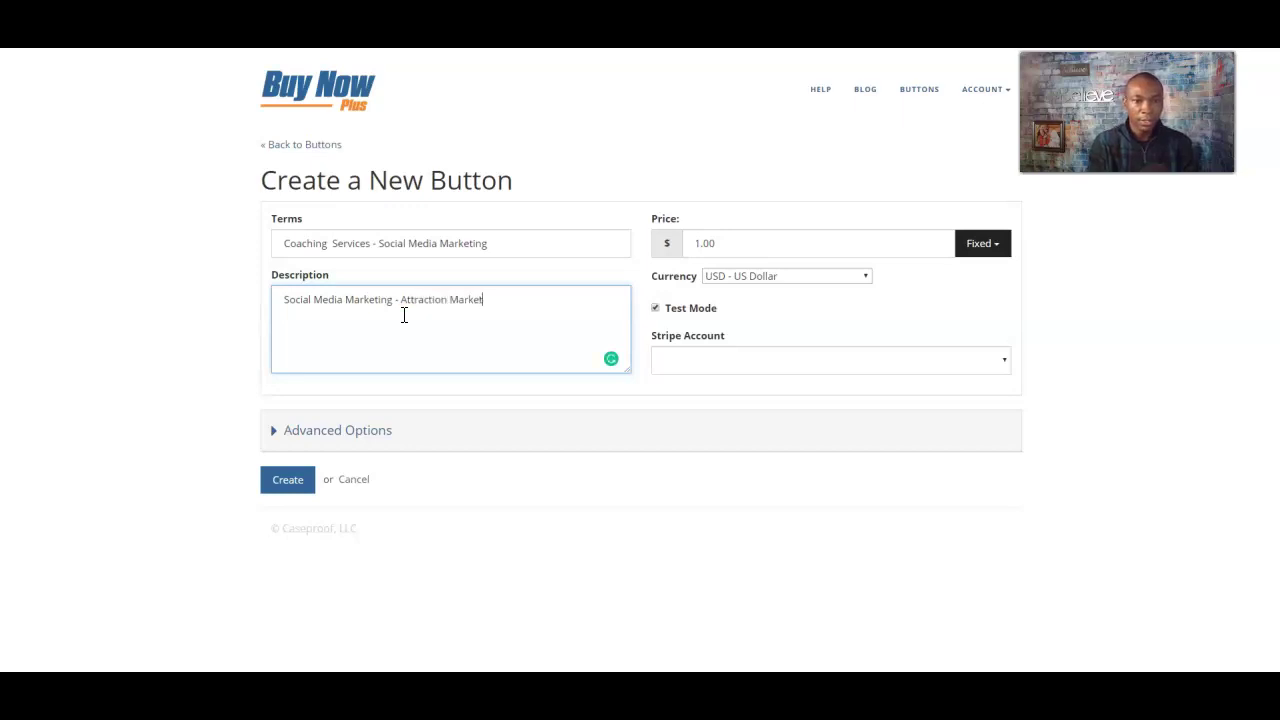
text(ing Tips a)
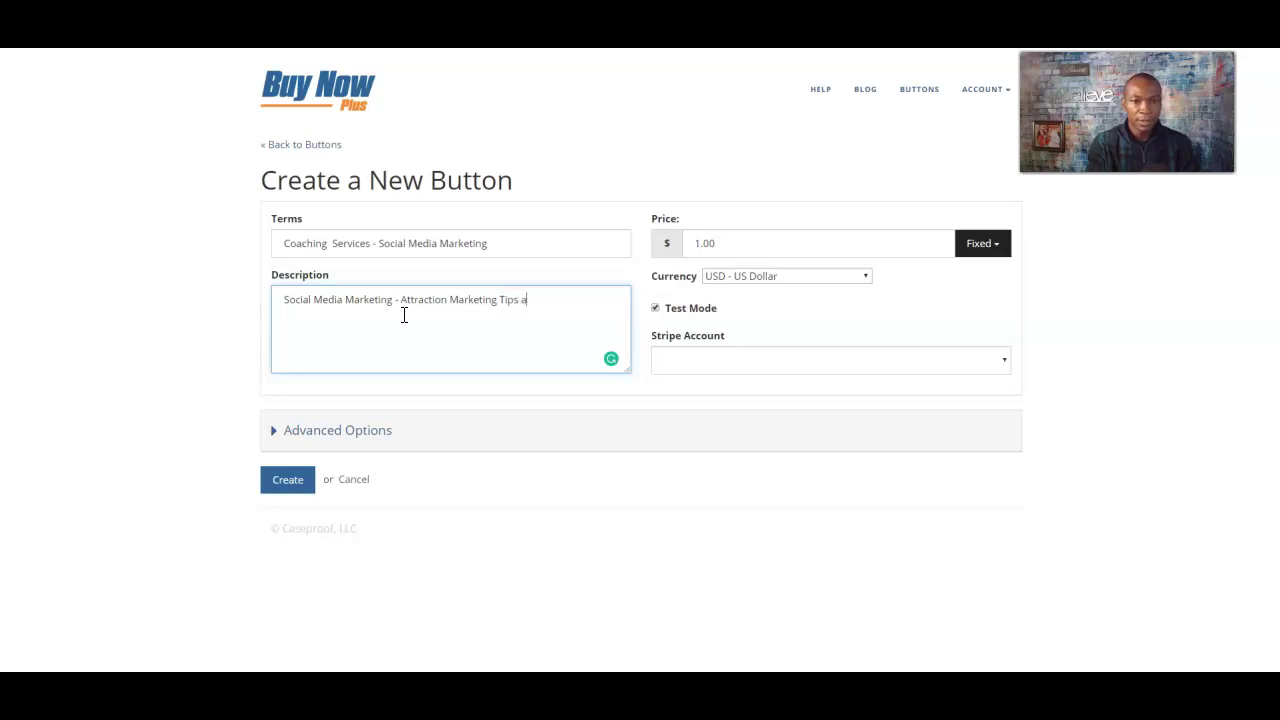
text(nd Methods.)
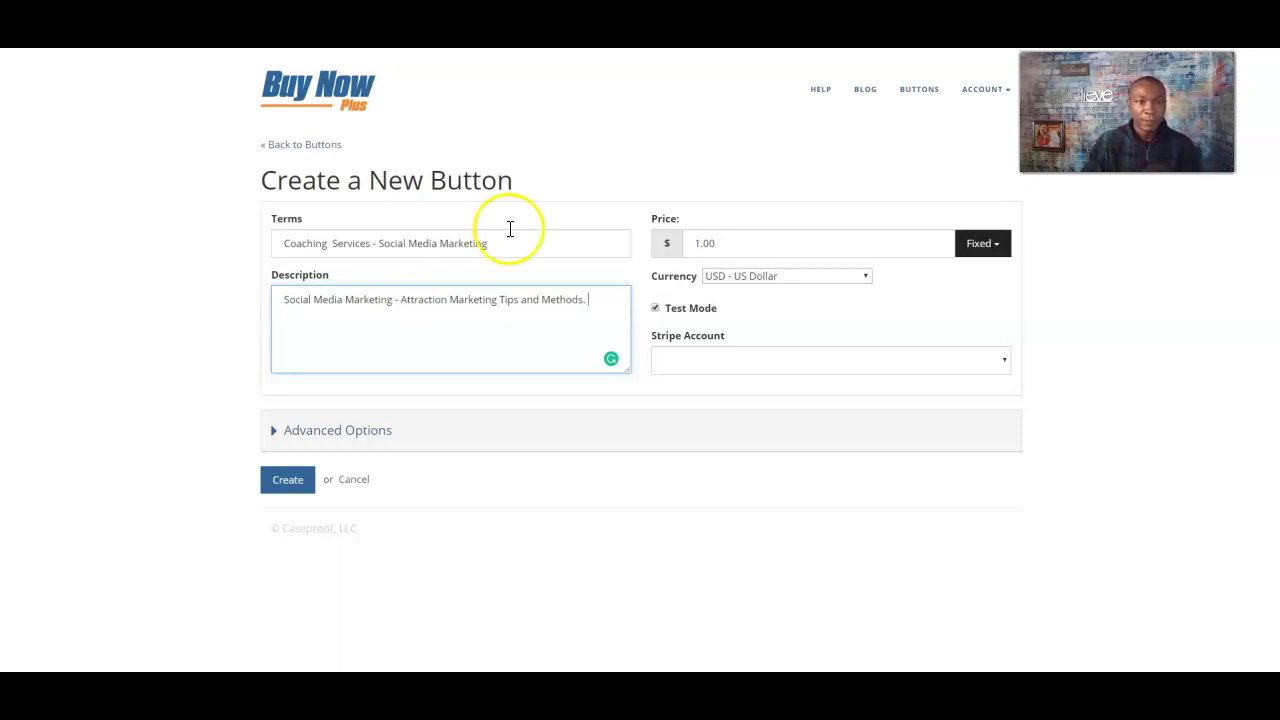
double_click(726, 243)
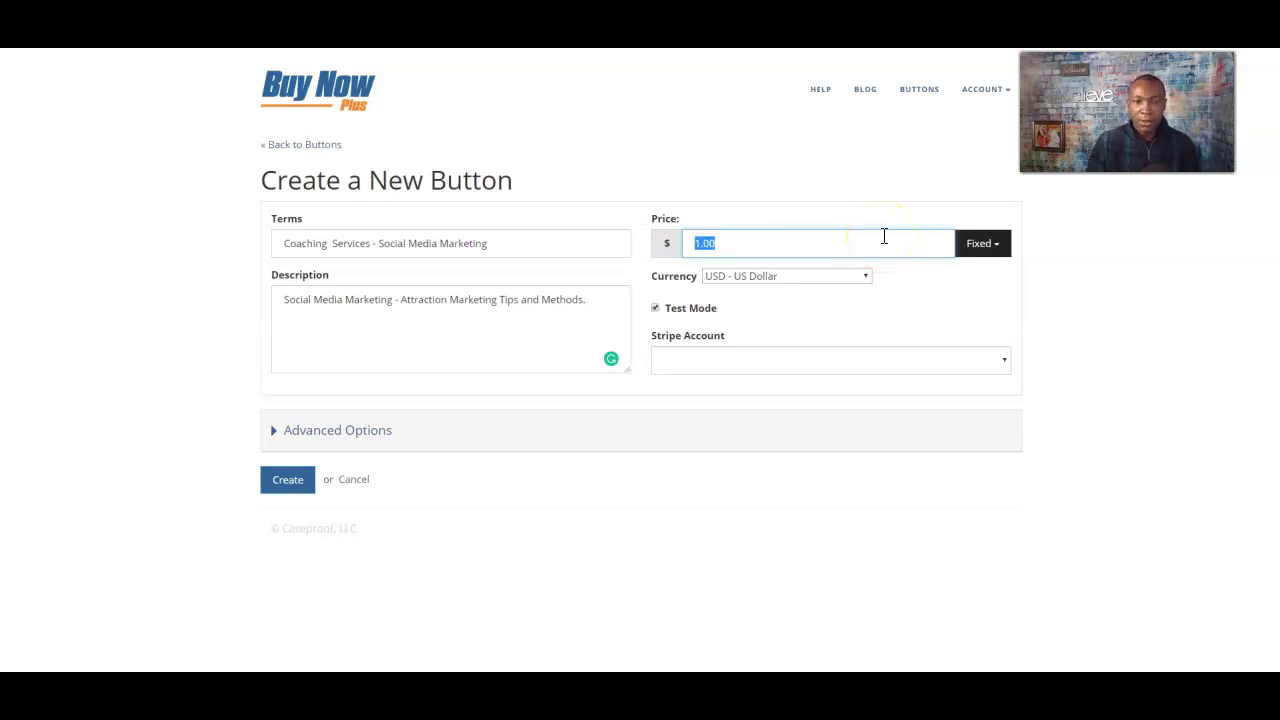
- Add a new description line reading 'One hour of service!'
click(598, 303)
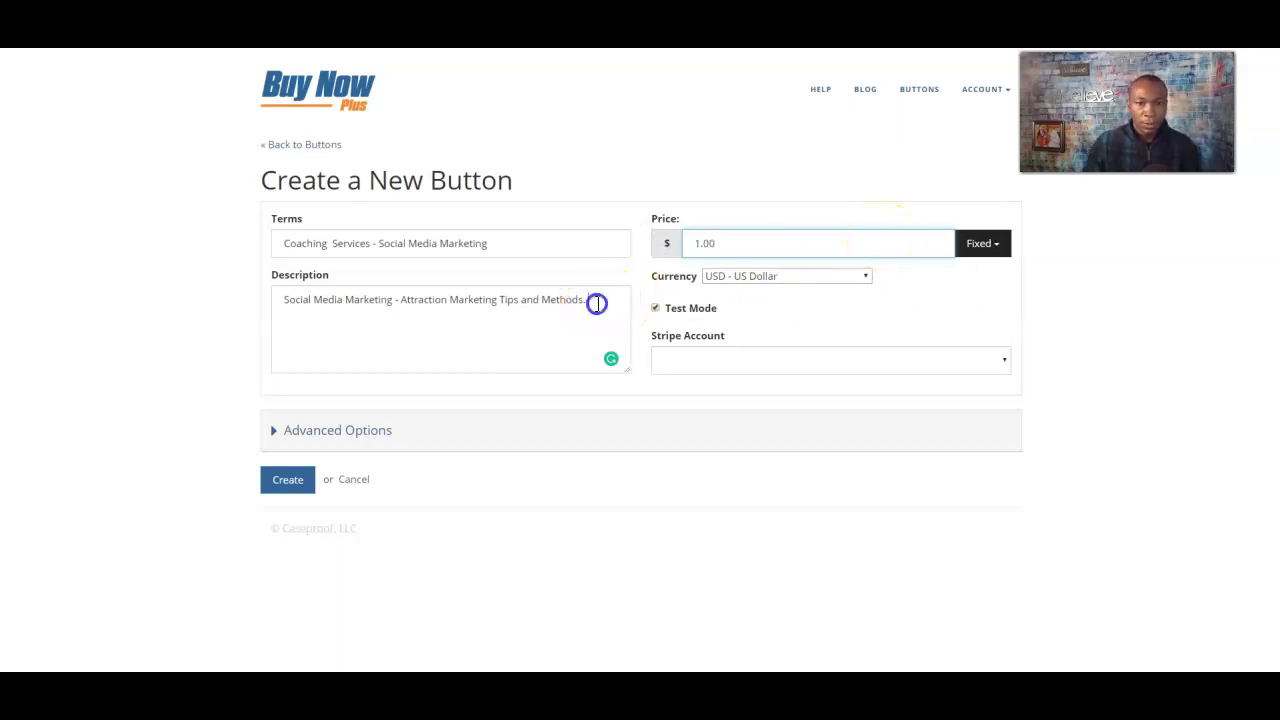
key(Return)
text(On)
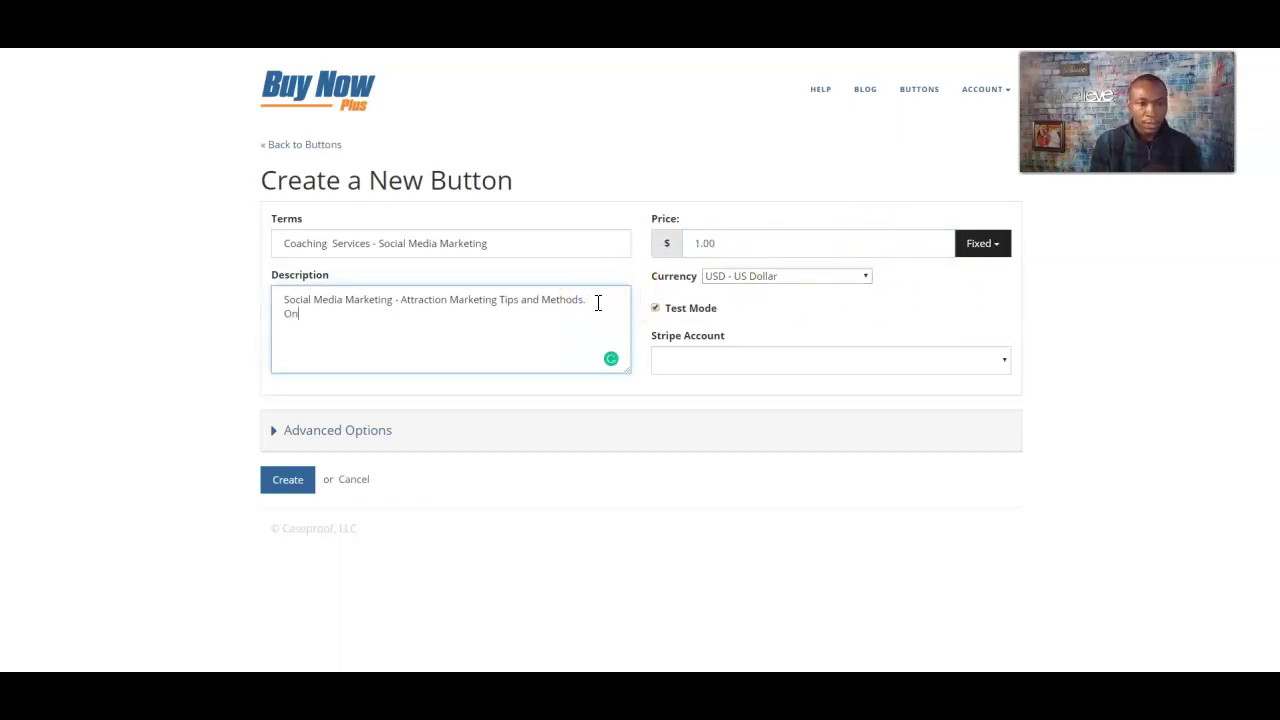
text(e hour of service!)
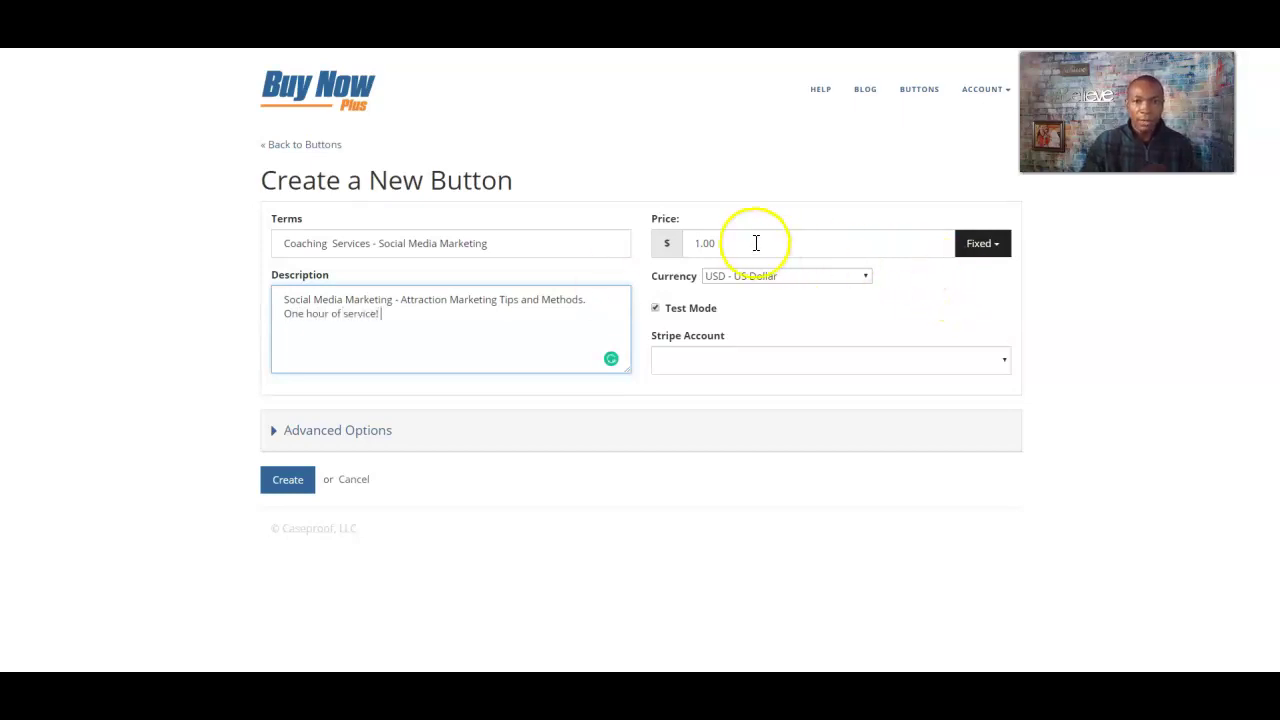
- Set the button price to 97.00 as a Fixed amount
double_click(756, 243)
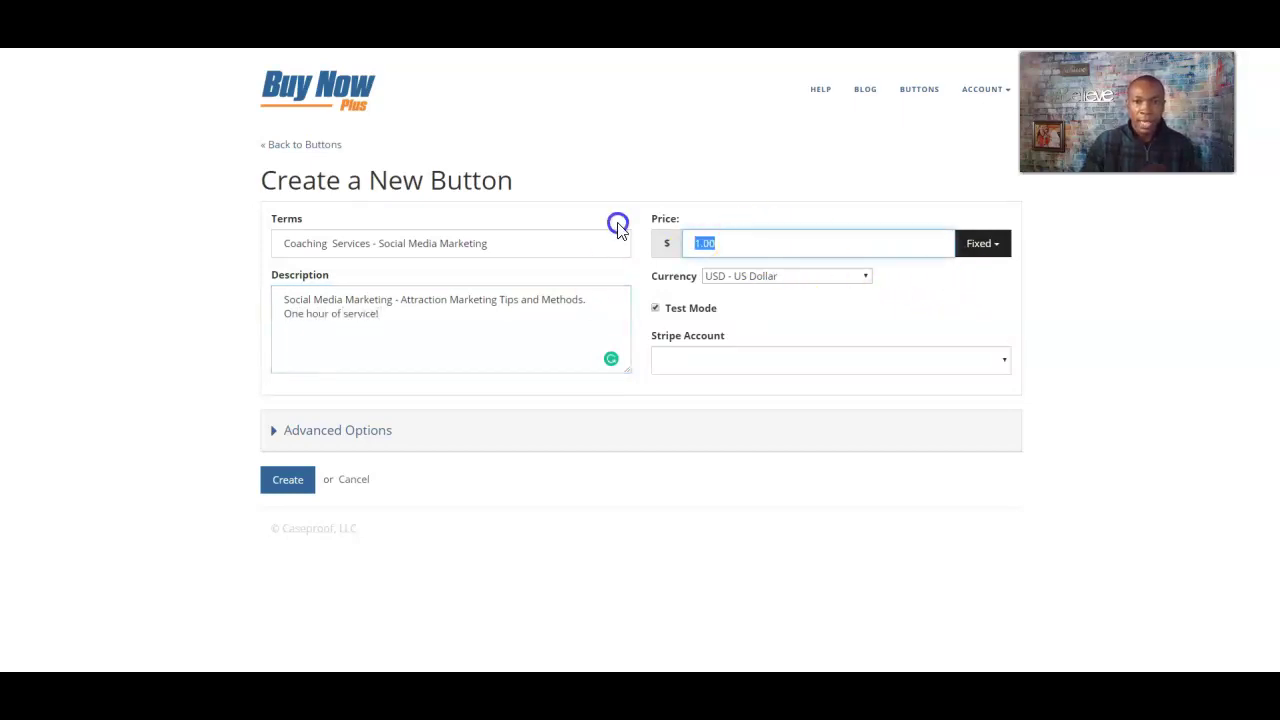
text(97.00)
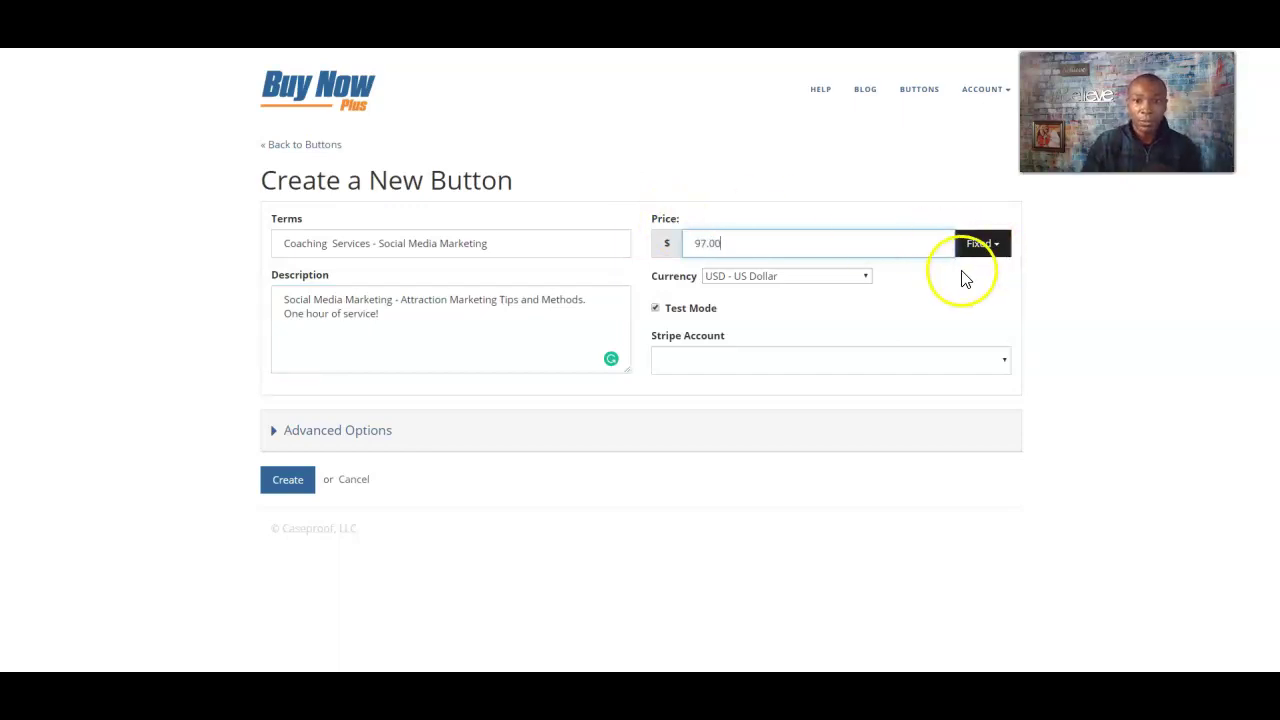
click(995, 250)
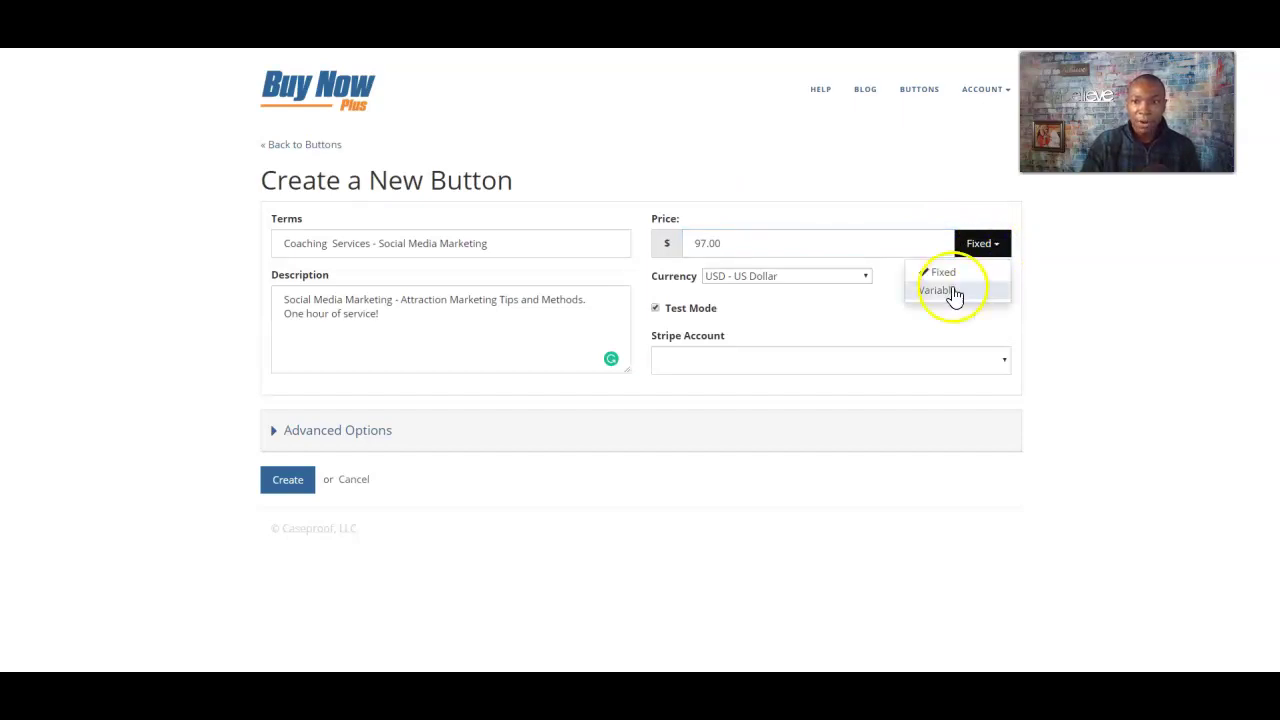
click(880, 325)
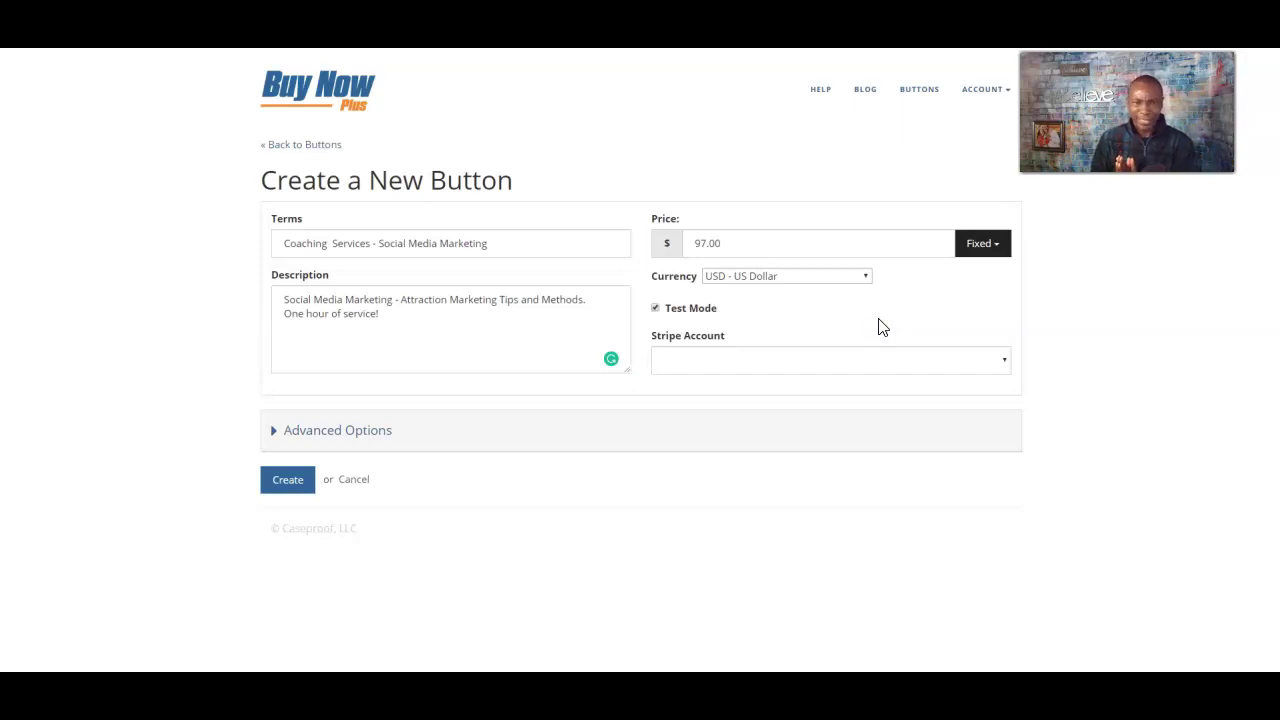
click(812, 277)
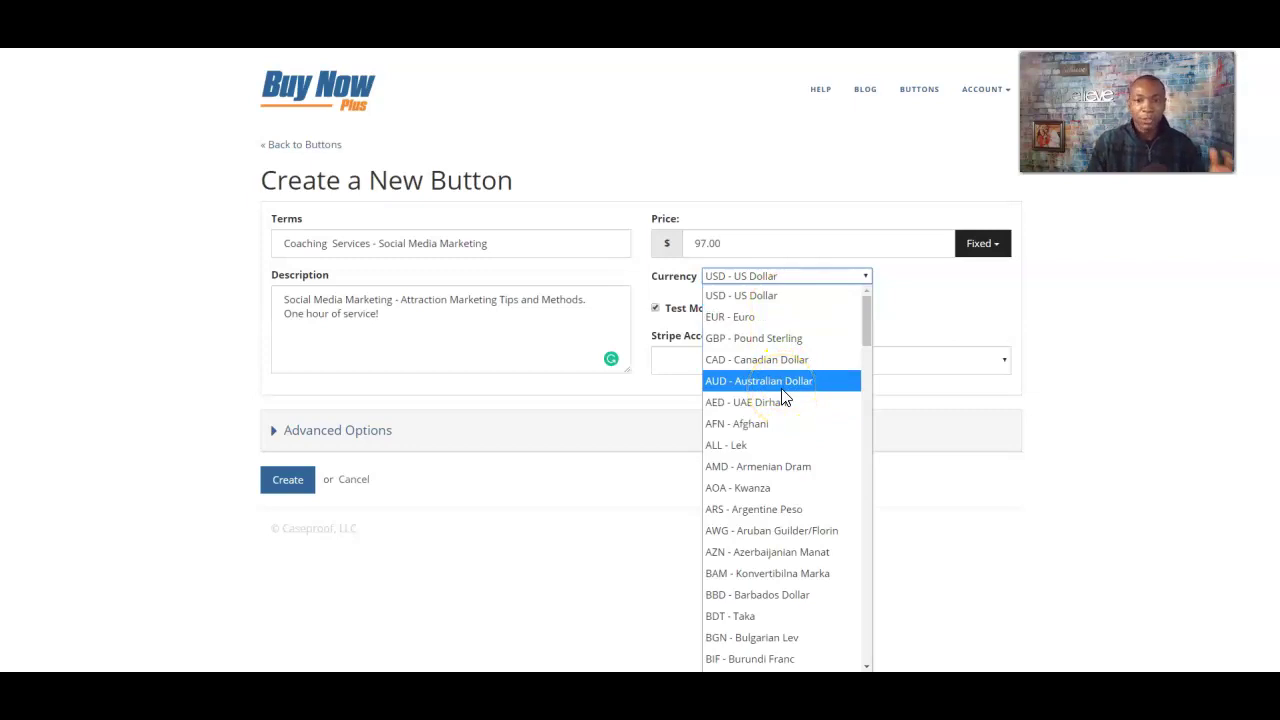
scroll(800, 397, down, 5)
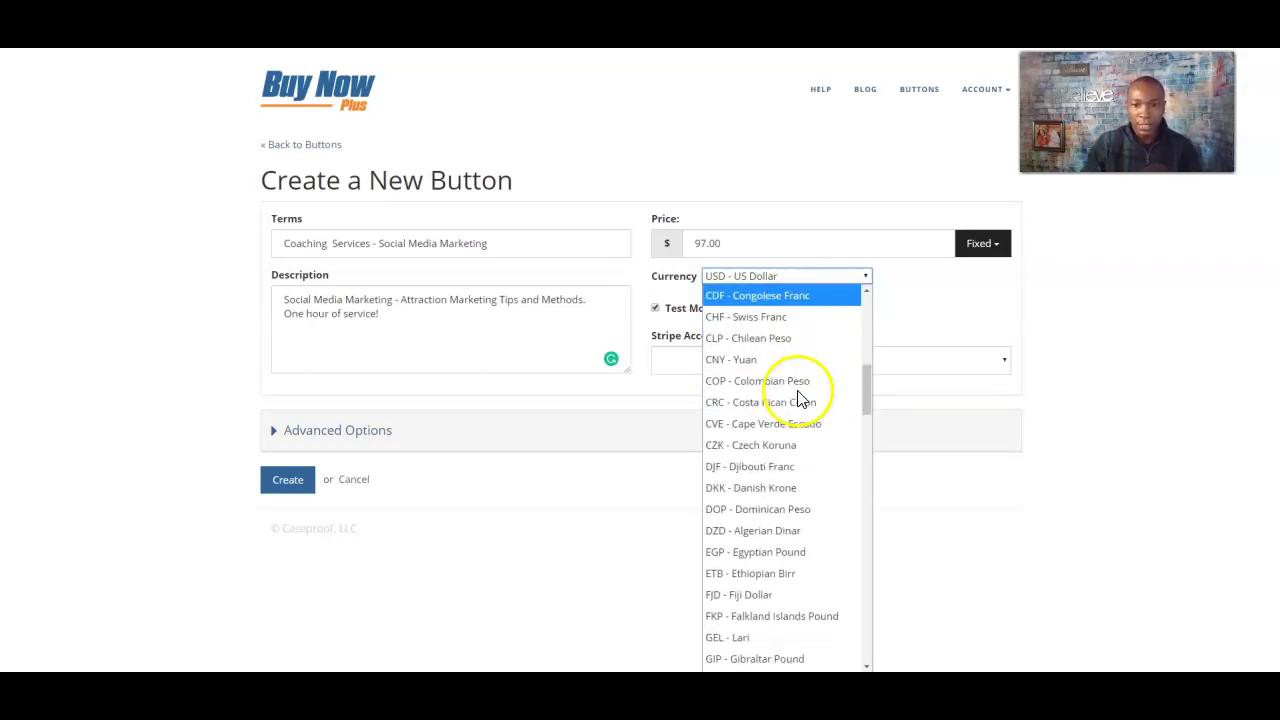
scroll(785, 388, up, 5)
click(737, 289)
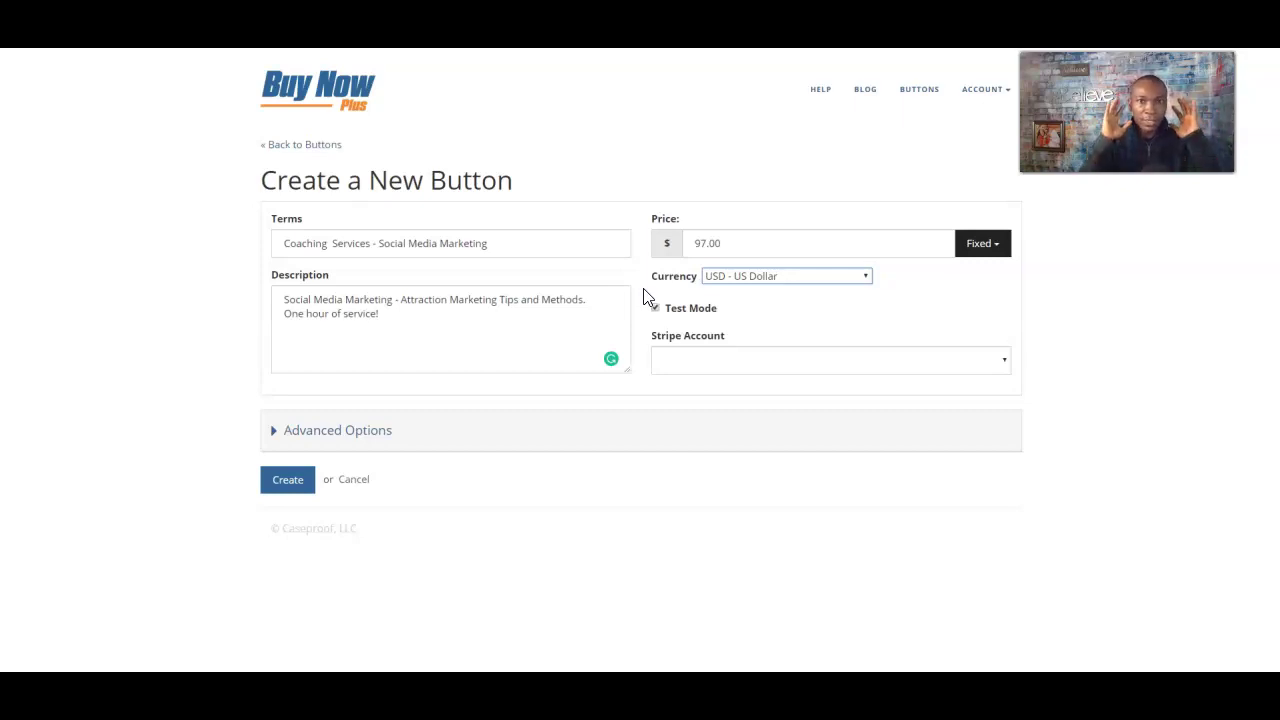
click(851, 366)
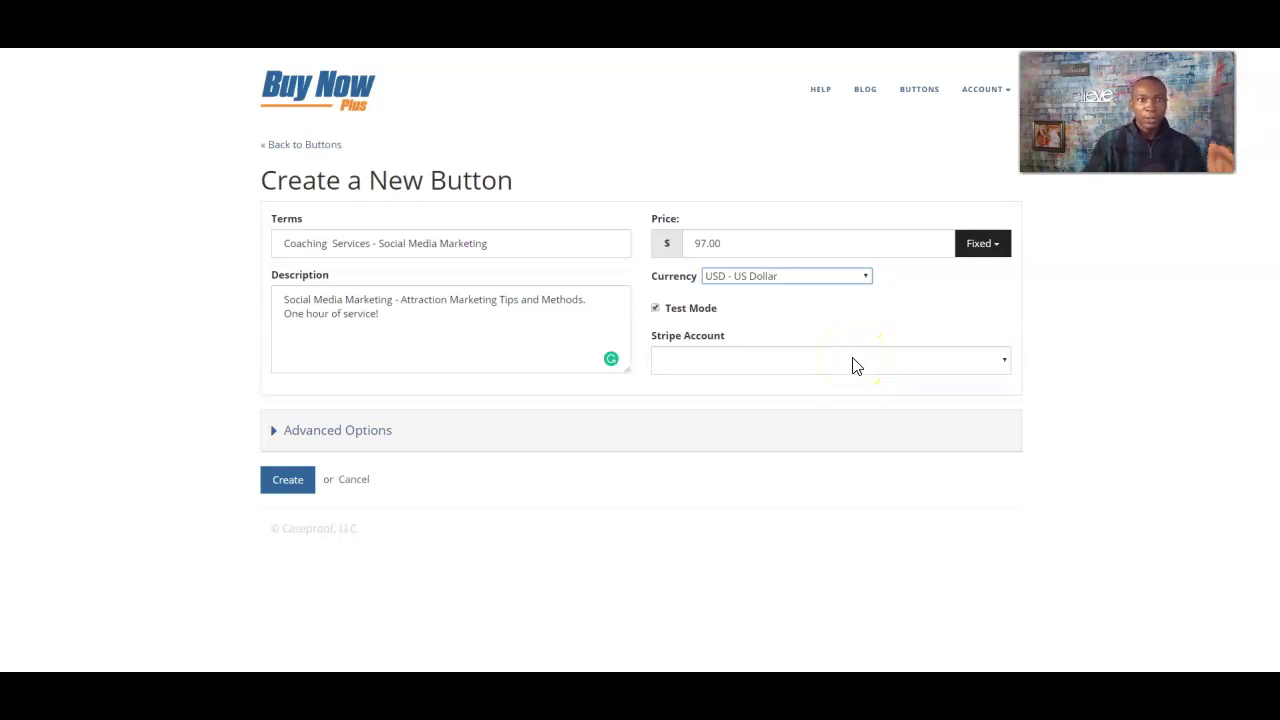
- Choose the connected Stripe account in the Stripe Account dropdown
click(852, 362)
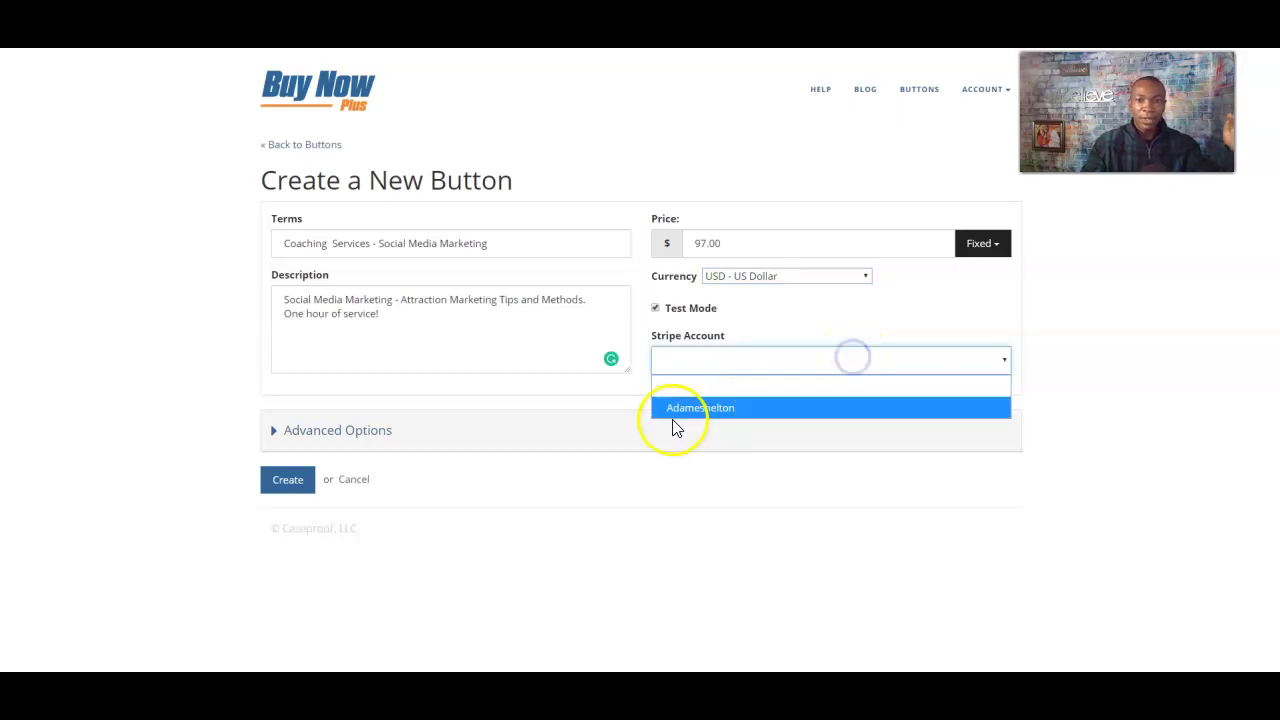
click(705, 408)
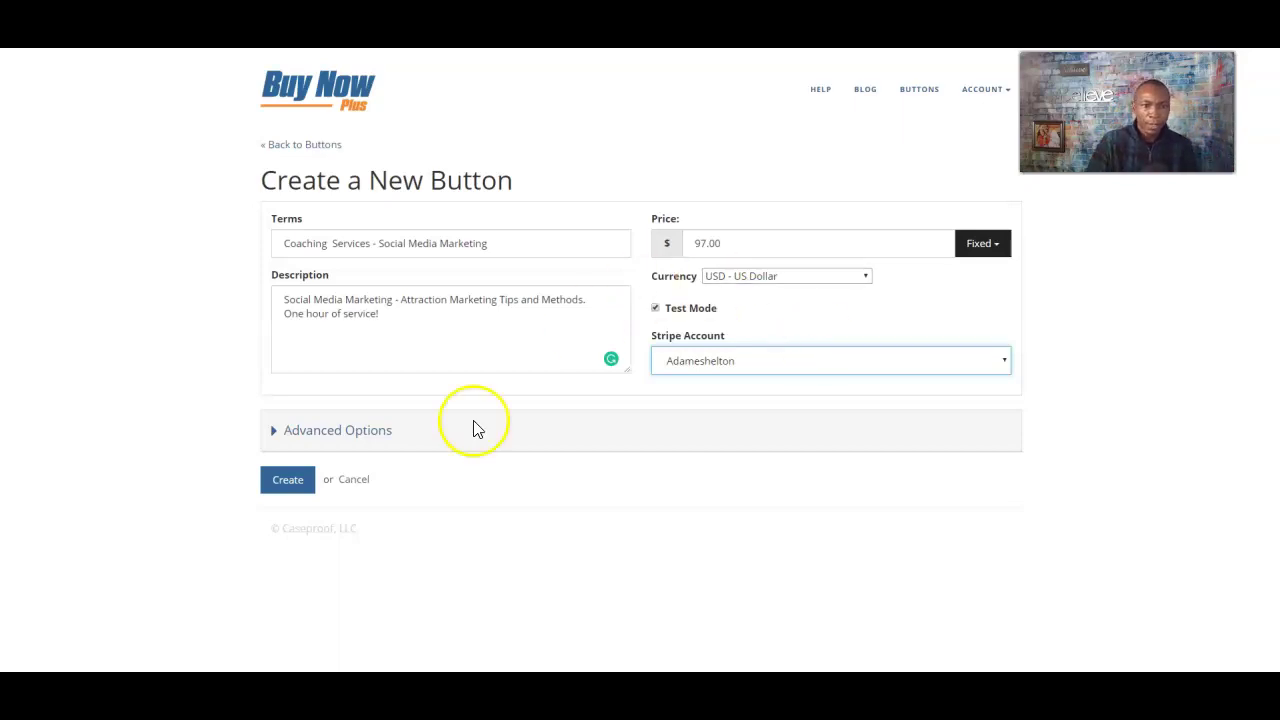
click(272, 431)
- Expand Advanced Options; display and require Name at checkout, leaving Billing Address off
click(278, 436)
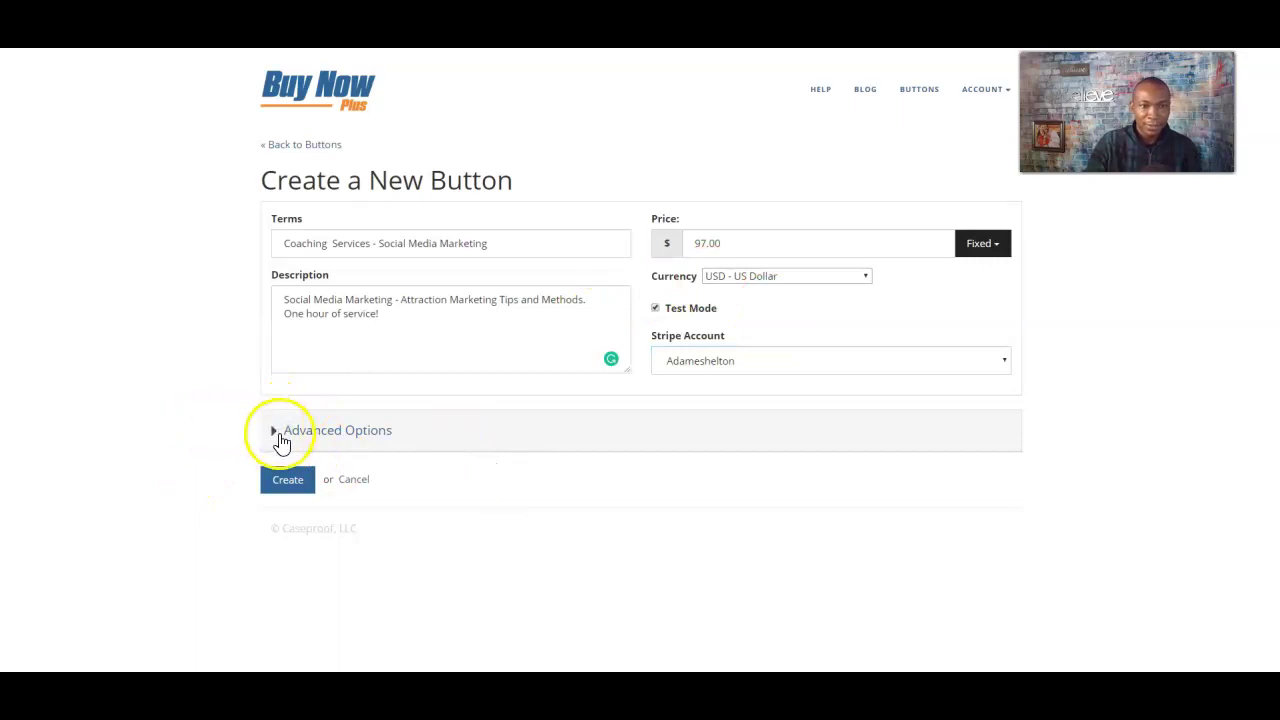
scroll(220, 440, down, 2)
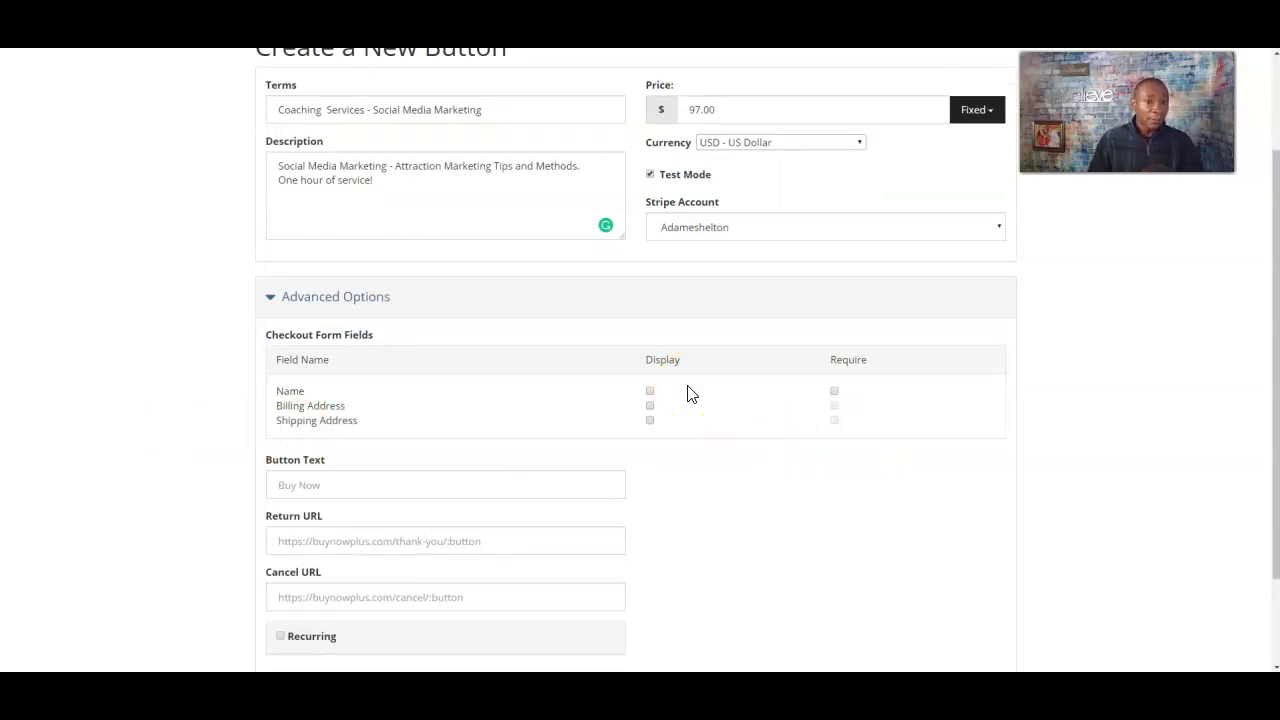
click(650, 391)
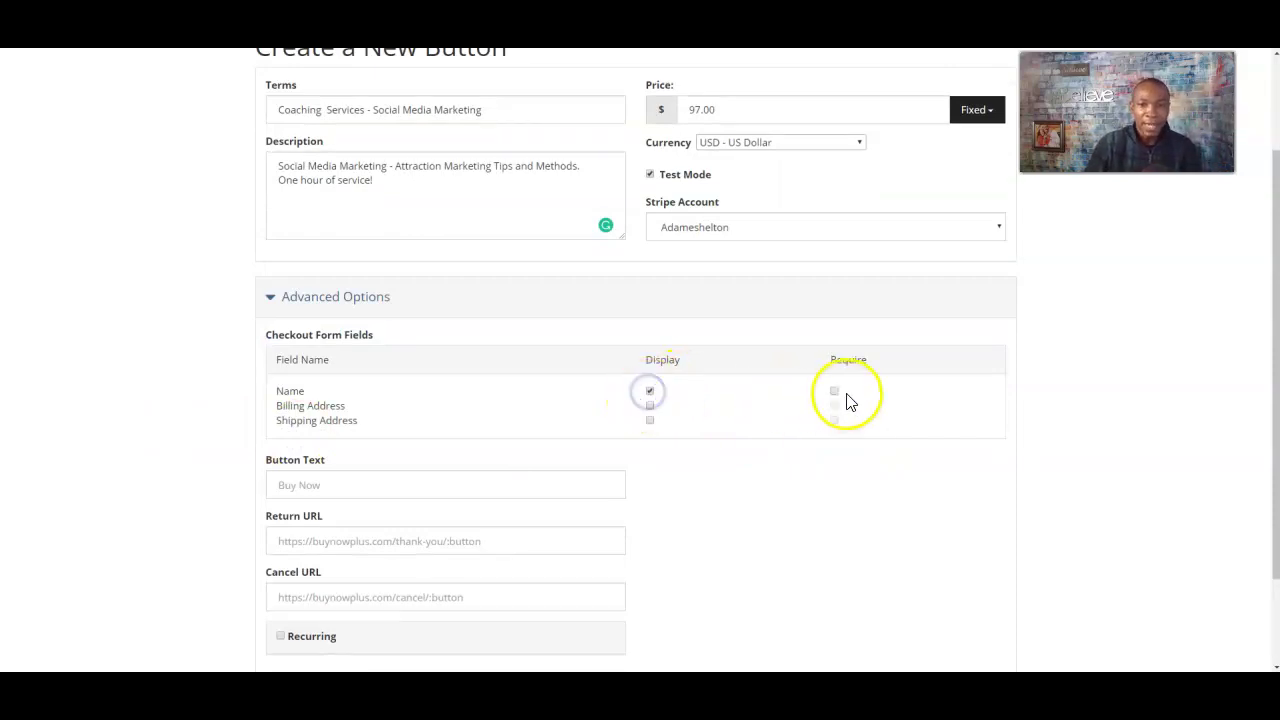
click(835, 392)
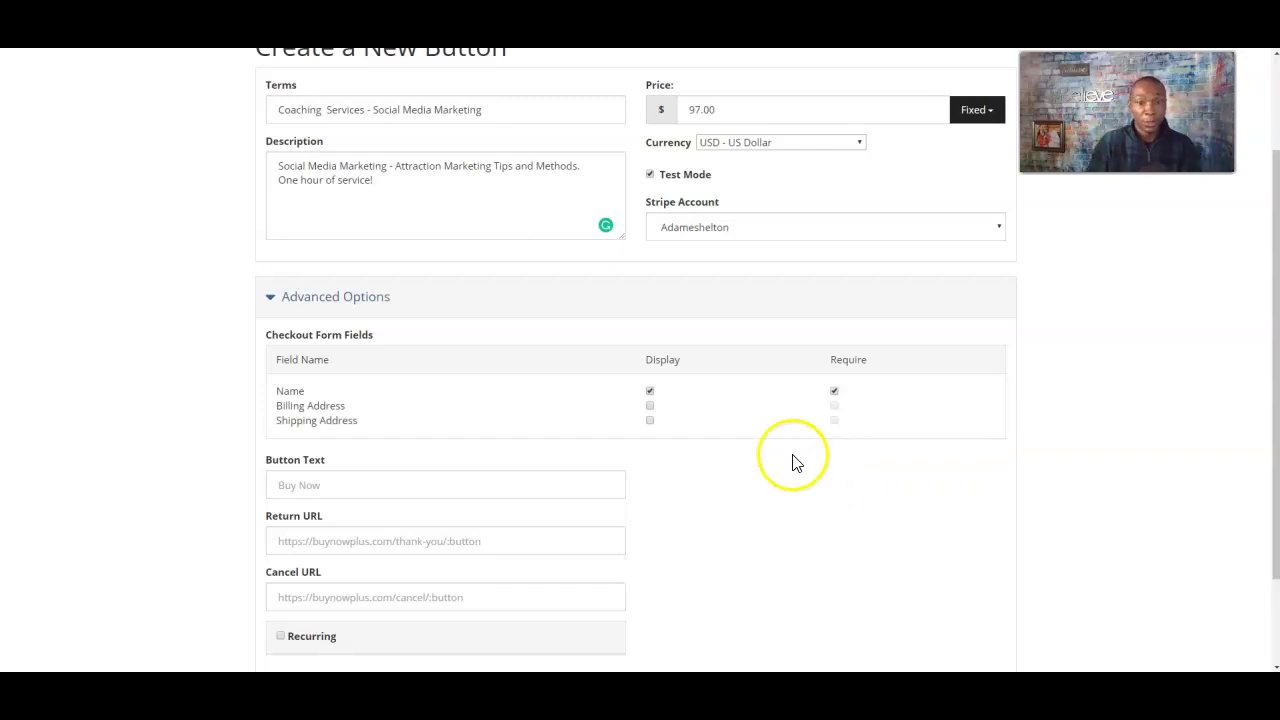
click(652, 406)
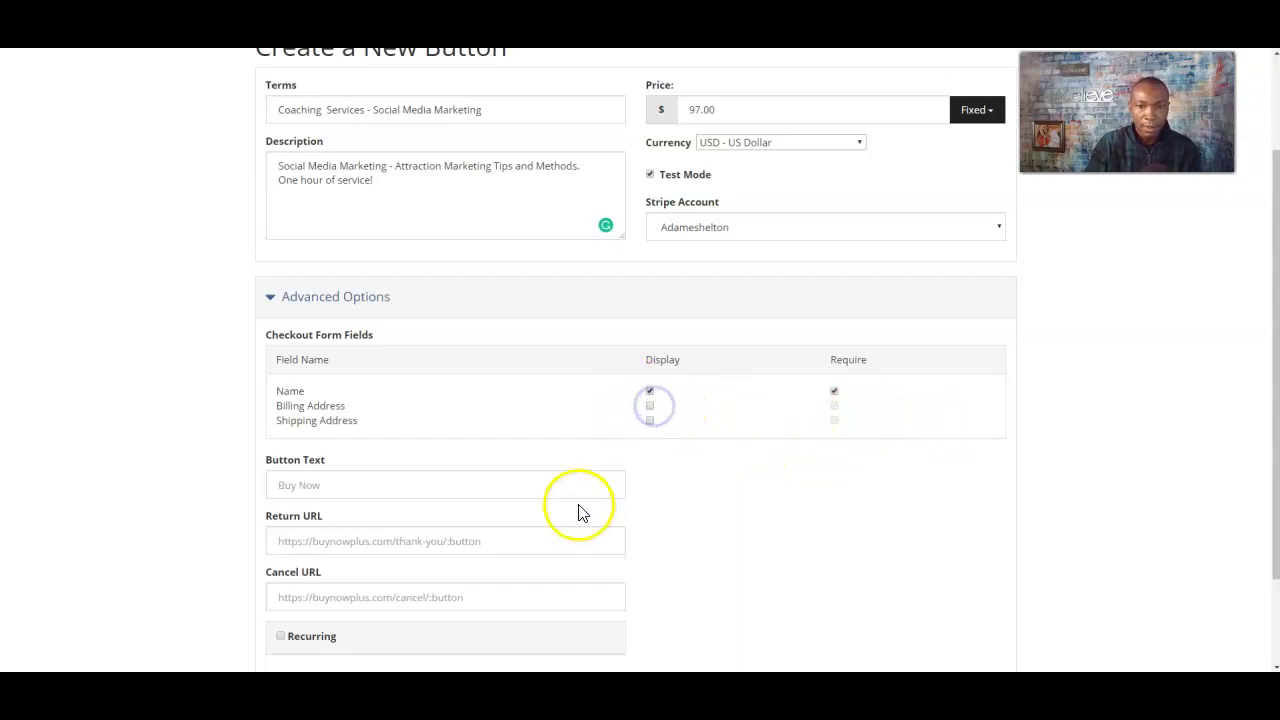
scroll(417, 406, down, 1)
click(353, 418)
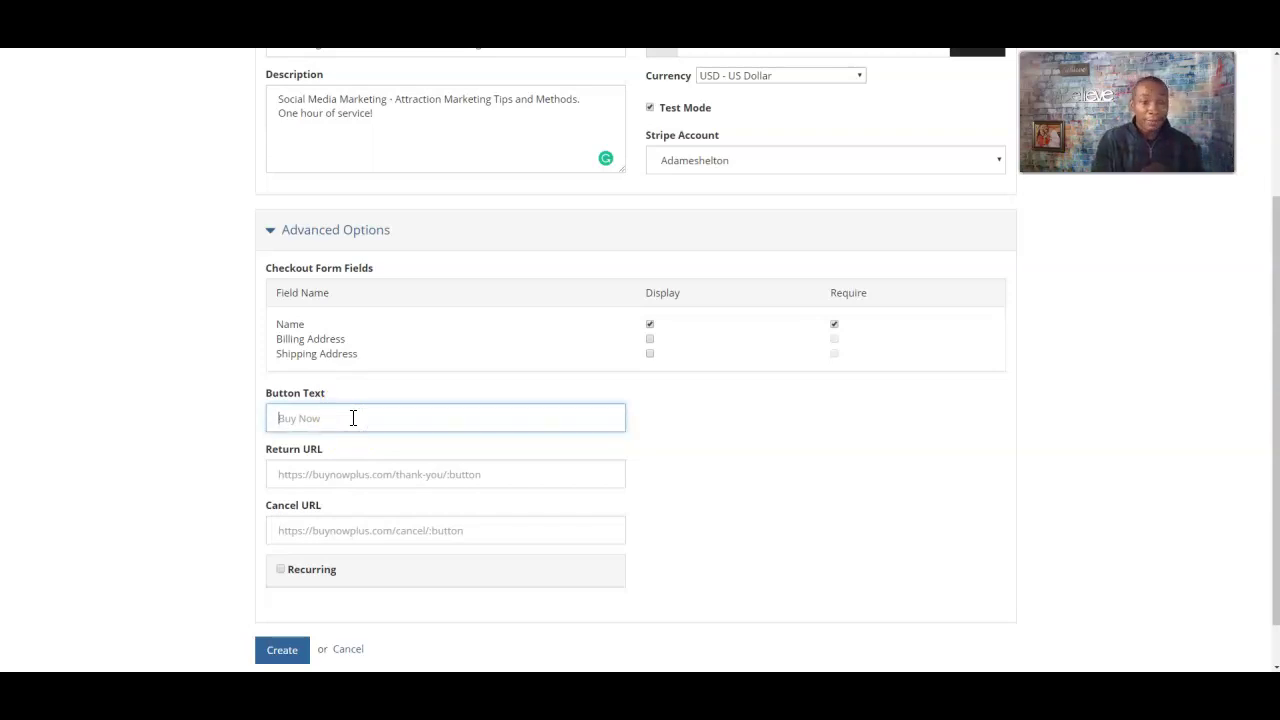
- Set Button Text to 'Buy Now' and the Return URL to the seller's website
text(Buy Now)
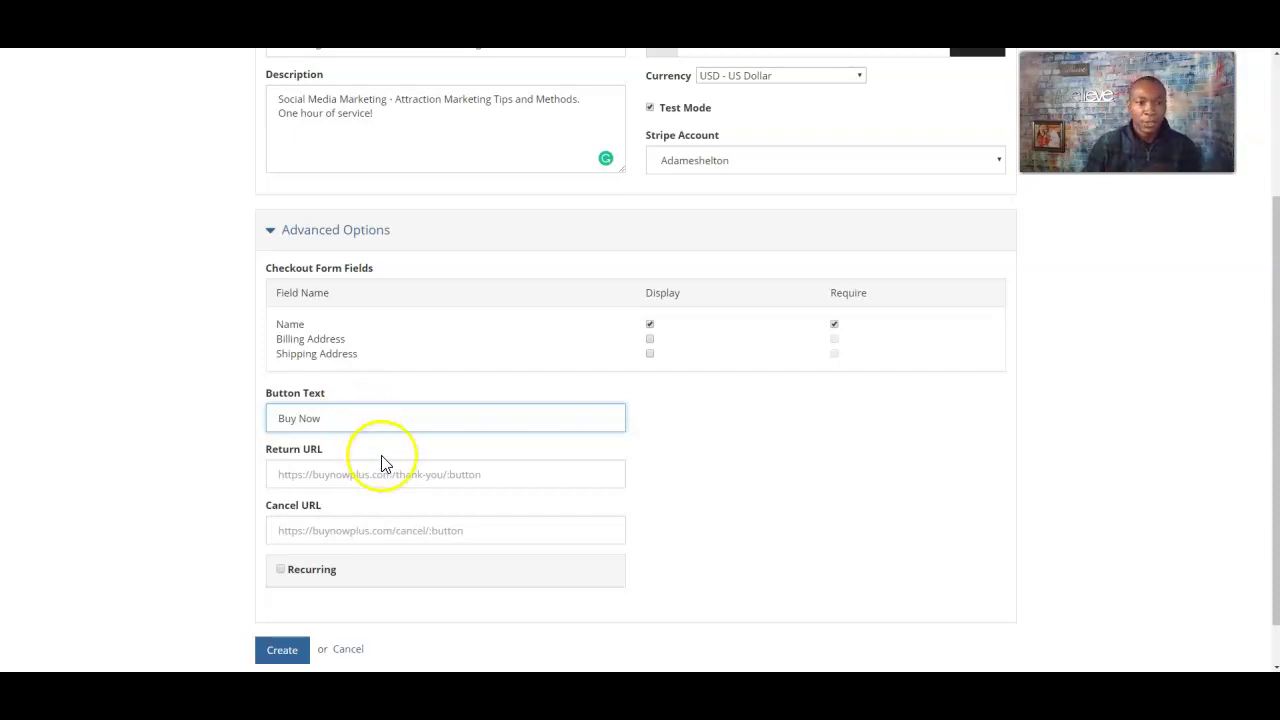
click(328, 472)
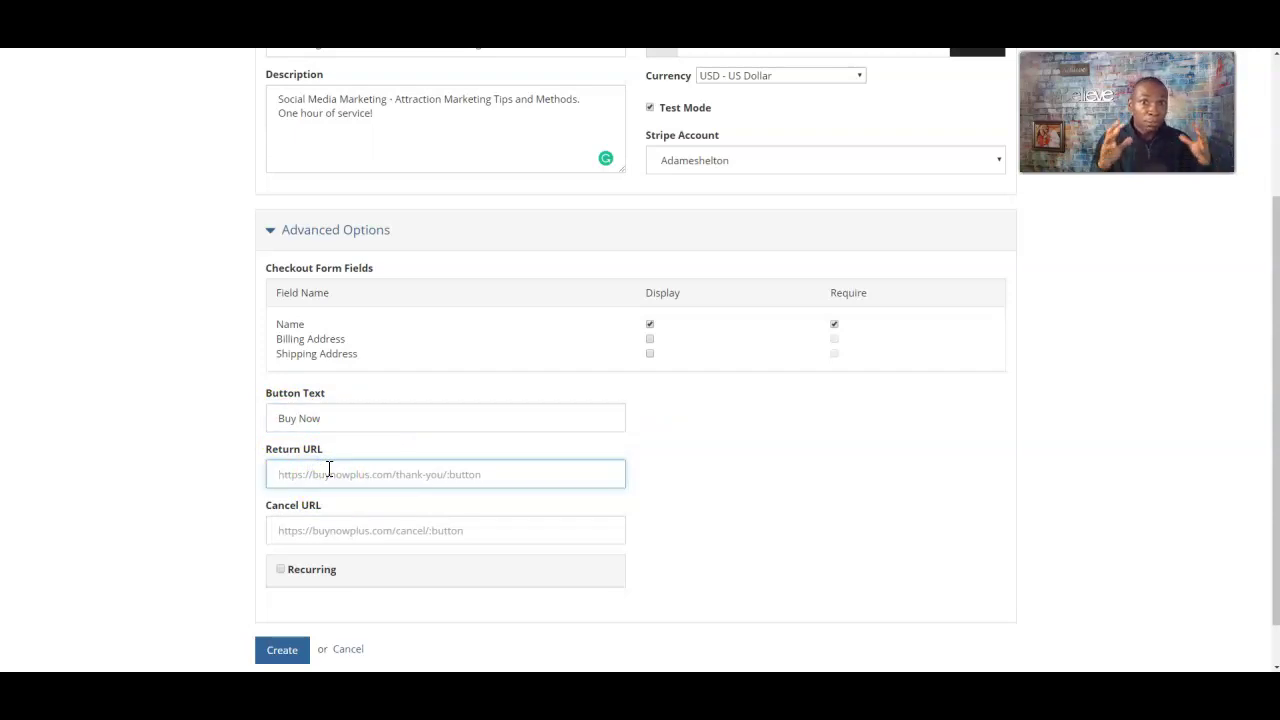
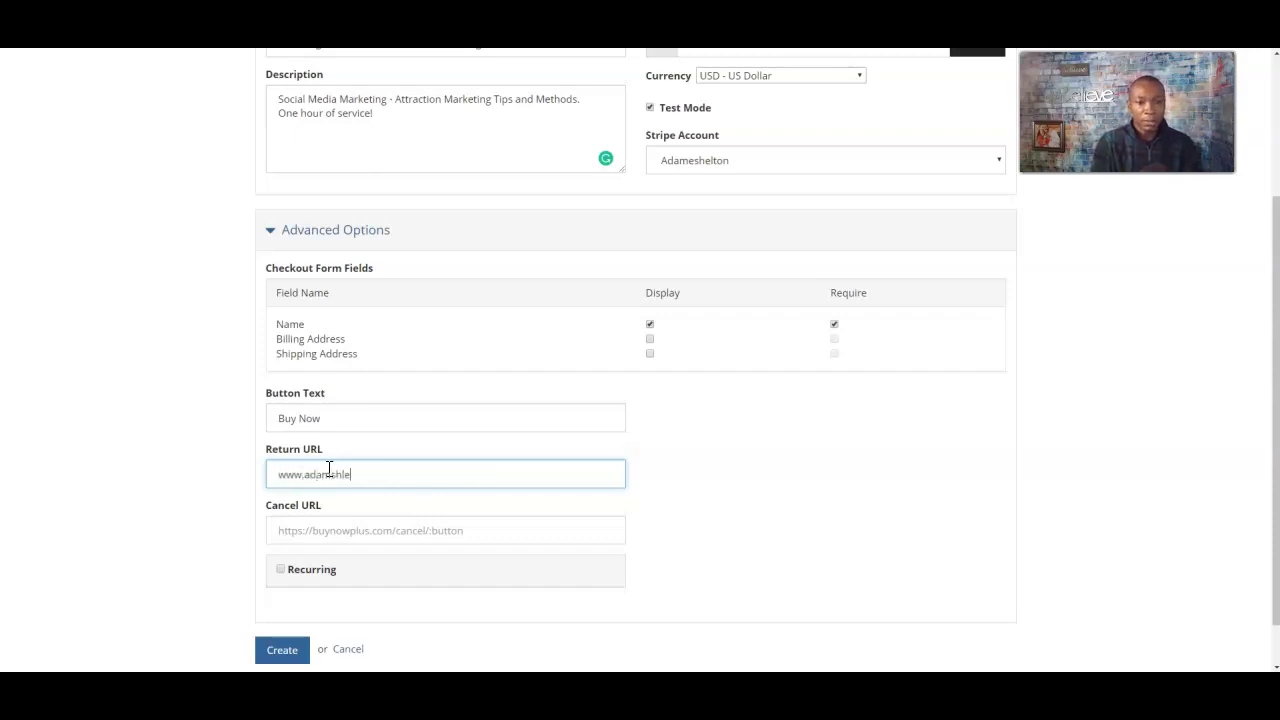
key(BackSpace)
key(BackSpace)
key(BackSpace)
key(BackSpace)
key(BackSpace)
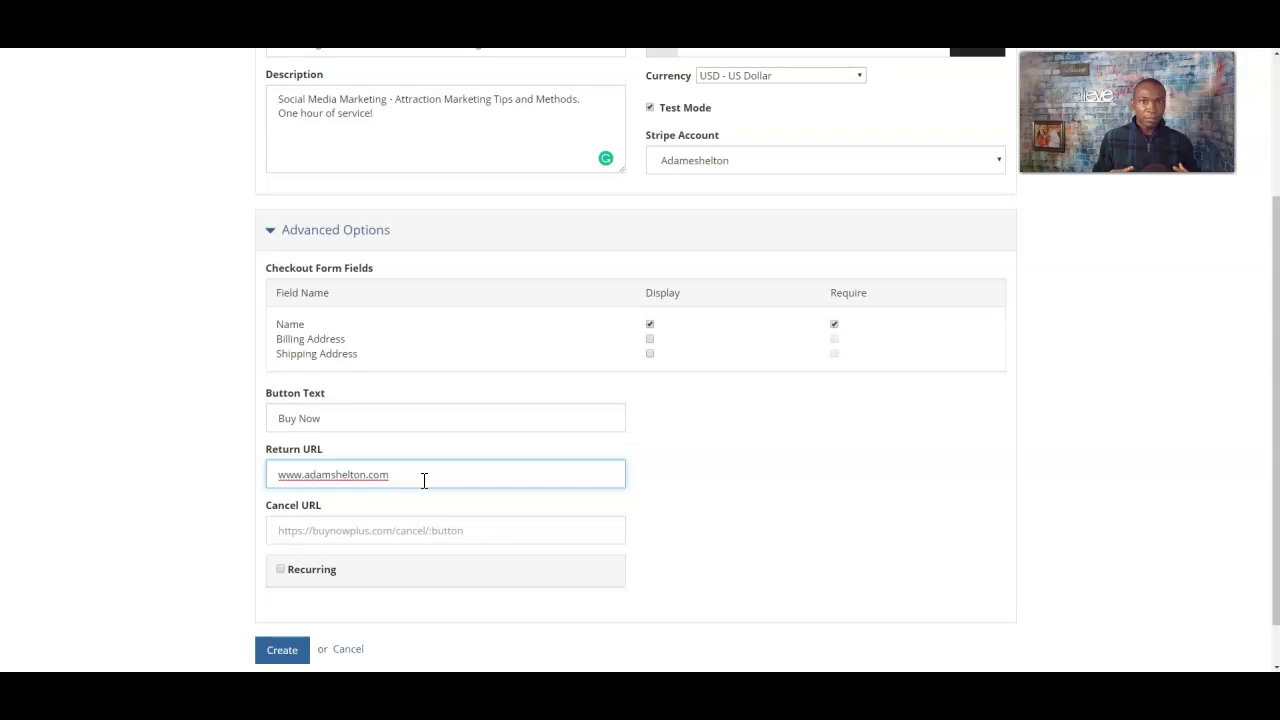
- Set the Cancel URL to the seller's website address as well
click(373, 529)
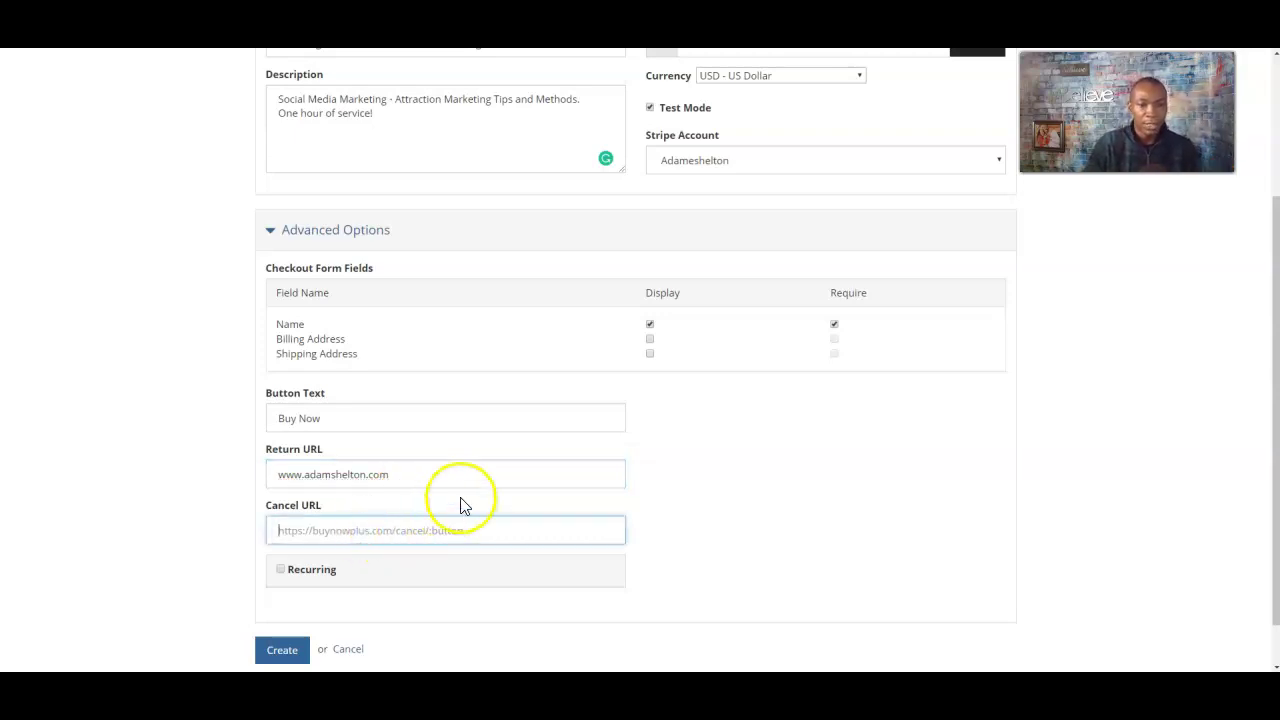
scroll(440, 510, down, 1)
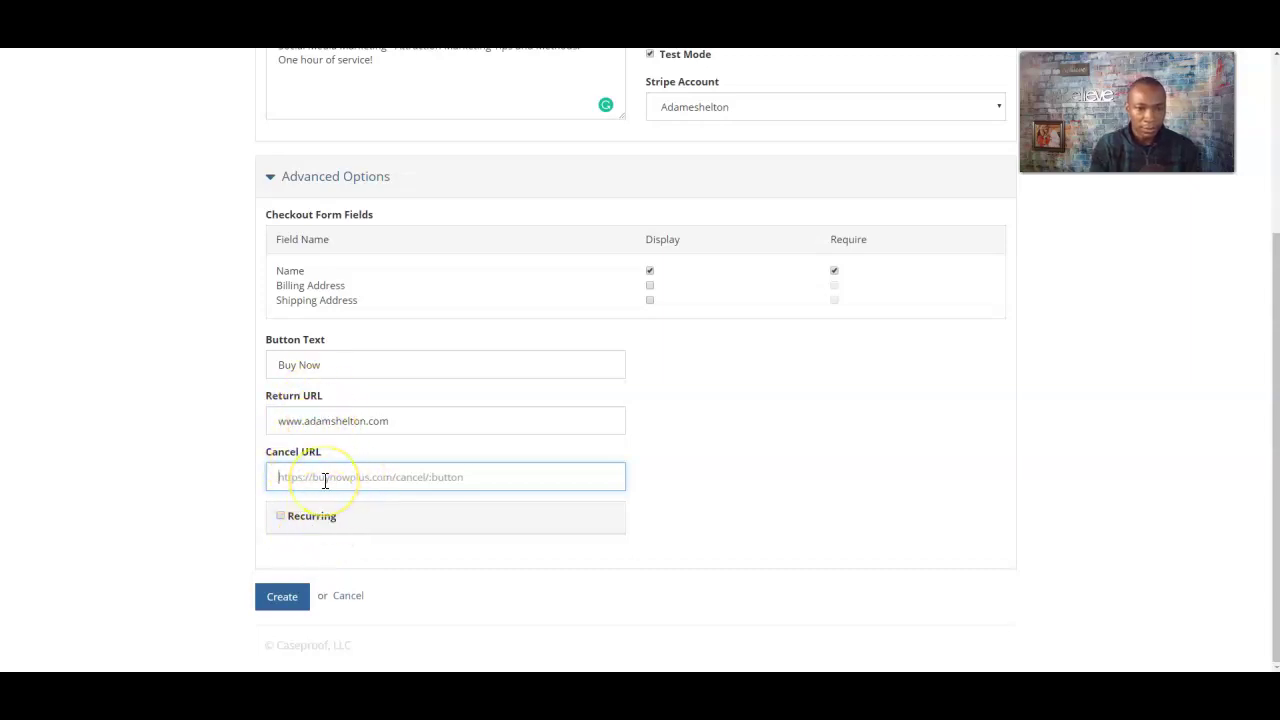
text(www.adamsheltn)
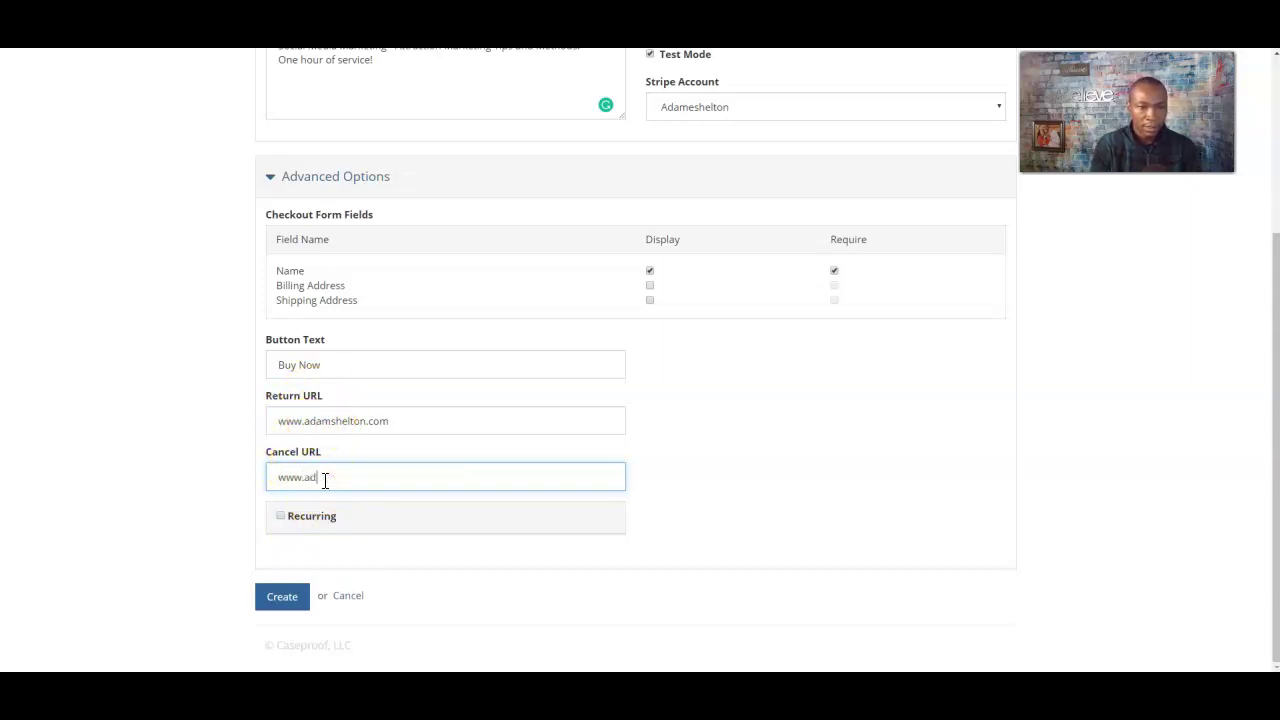
key(BackSpace)
key(BackSpace)
key(BackSpace)
key(BackSpace)
key(BackSpace)
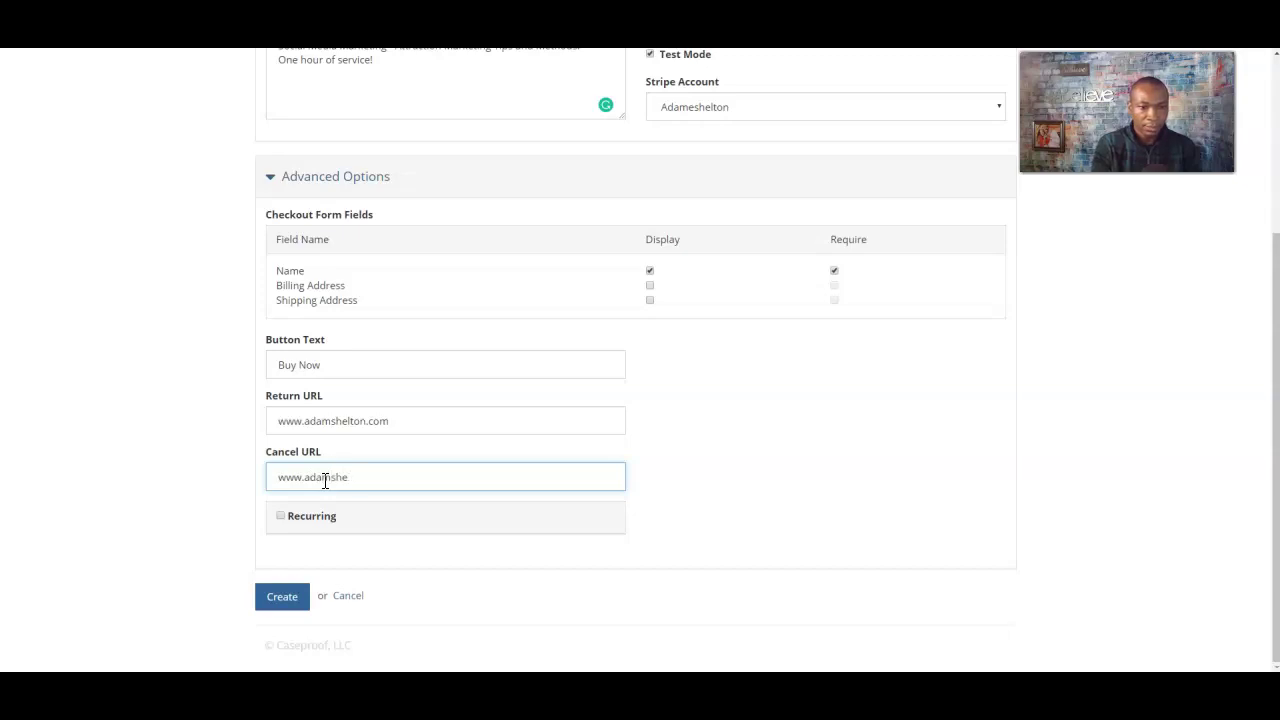
text(helton)
key(BackSpace)
key(BackSpace)
key(BackSpace)
key(BackSpace)
key(BackSpace)
text(elton.com)
click(188, 470)
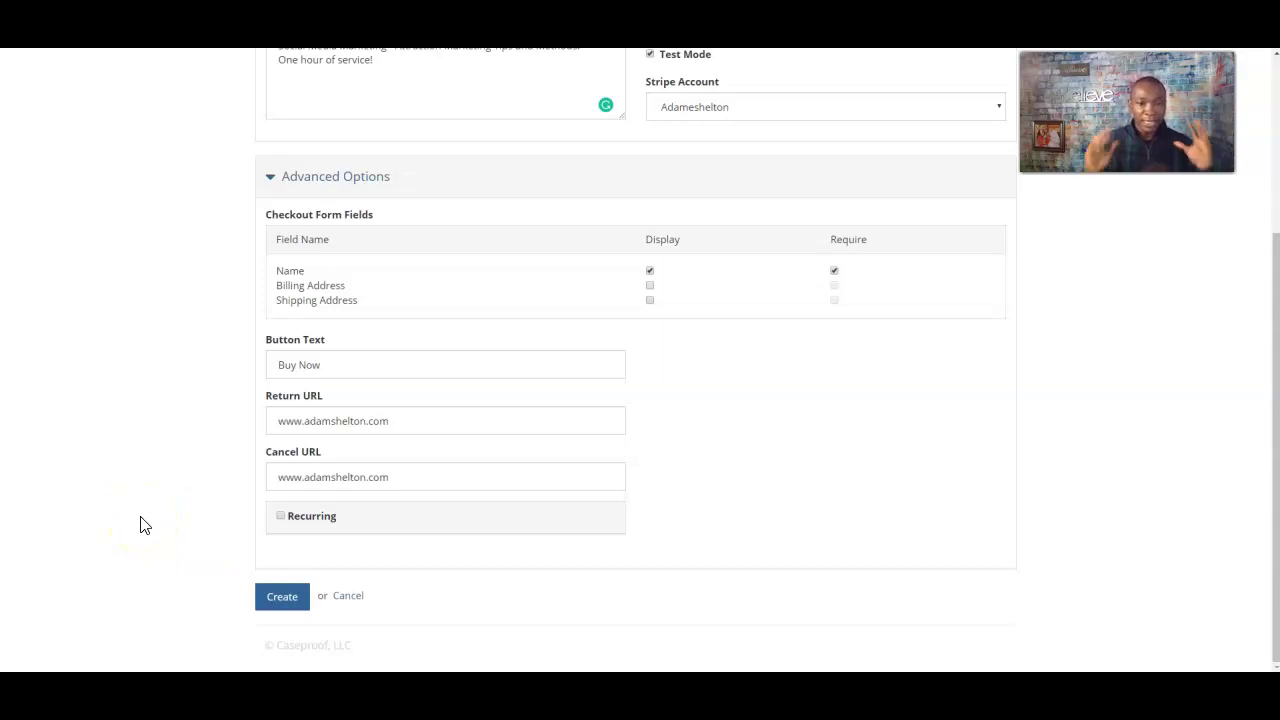
- Leave Recurring unchecked so it's a one-time payment, and create the $97 button
click(280, 515)
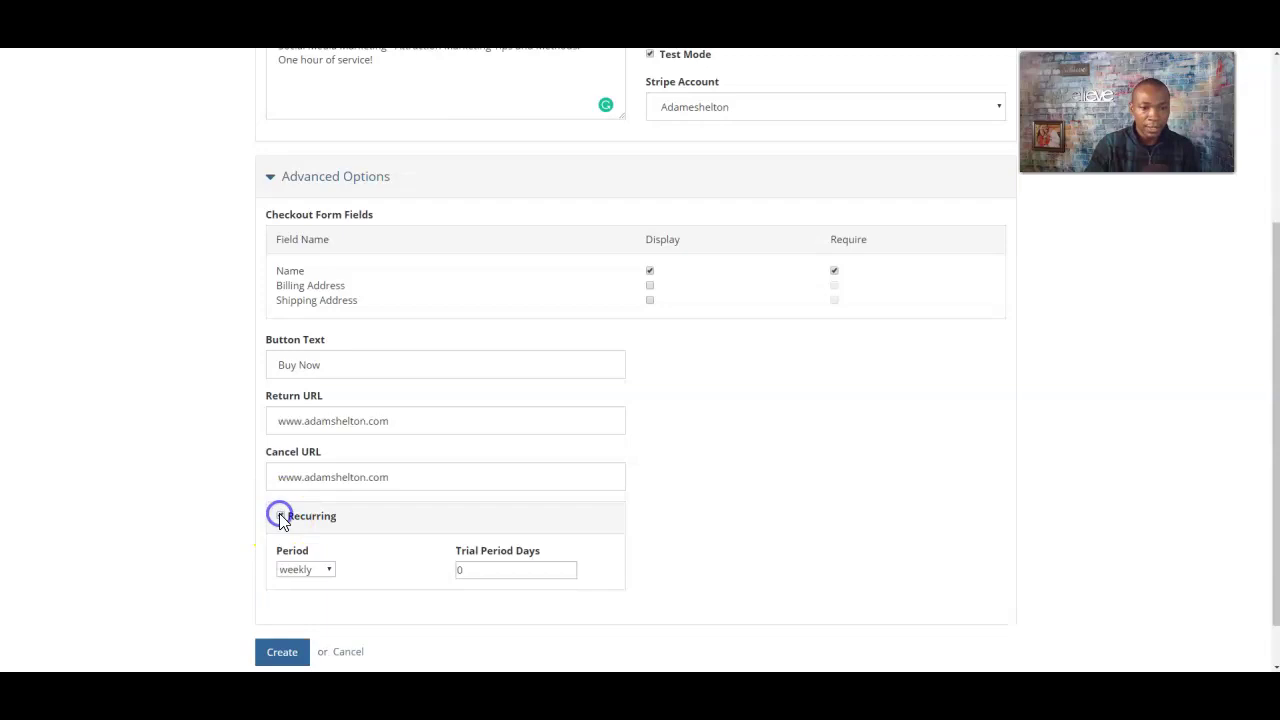
click(315, 576)
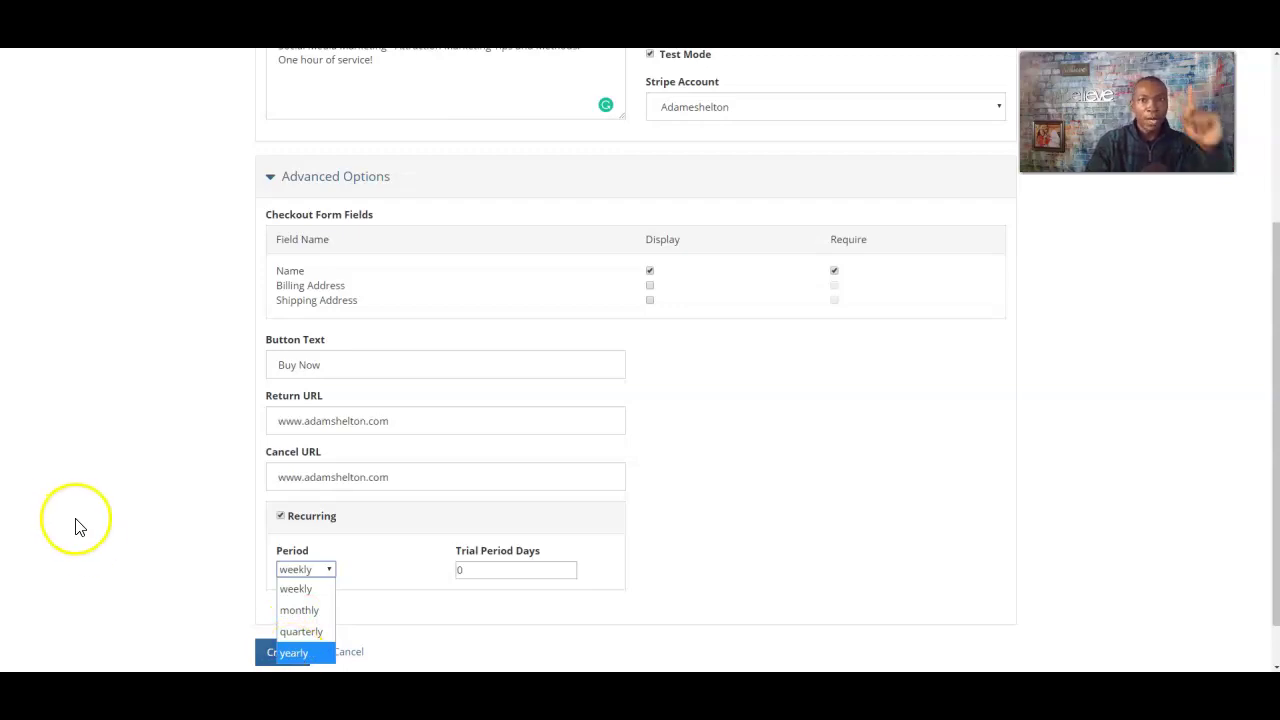
click(281, 516)
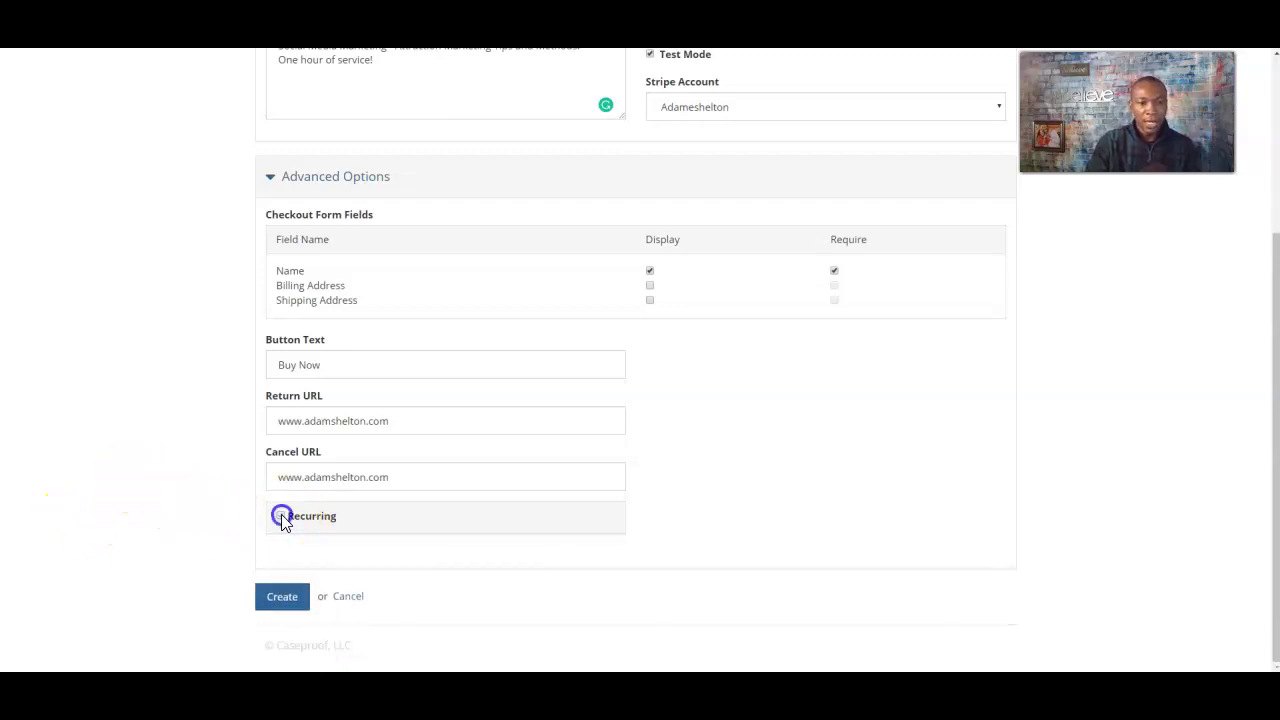
click(281, 516)
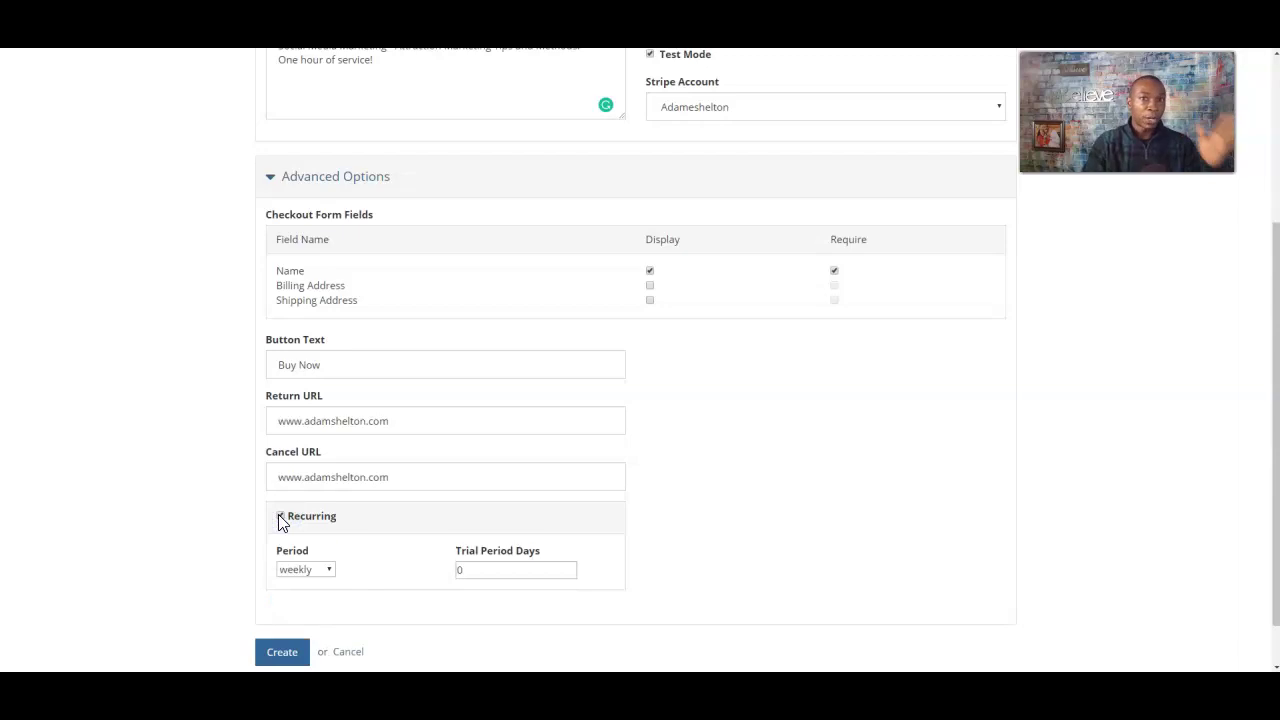
click(312, 578)
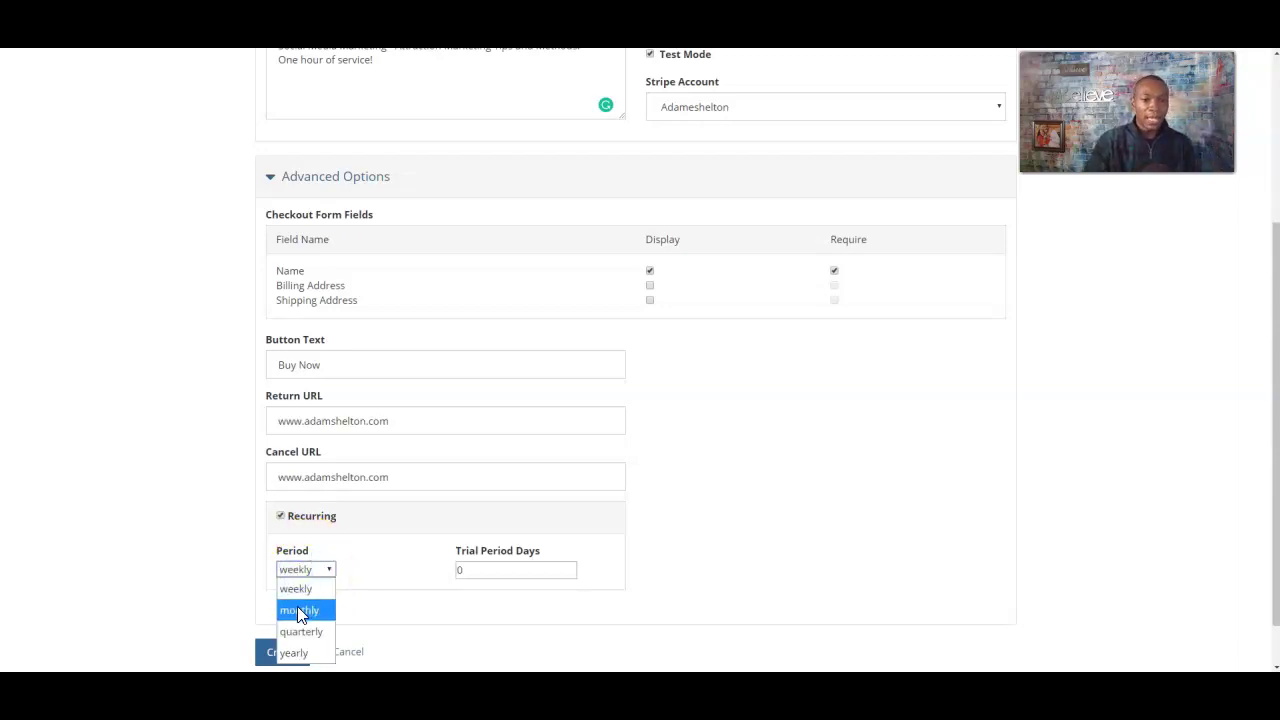
click(297, 606)
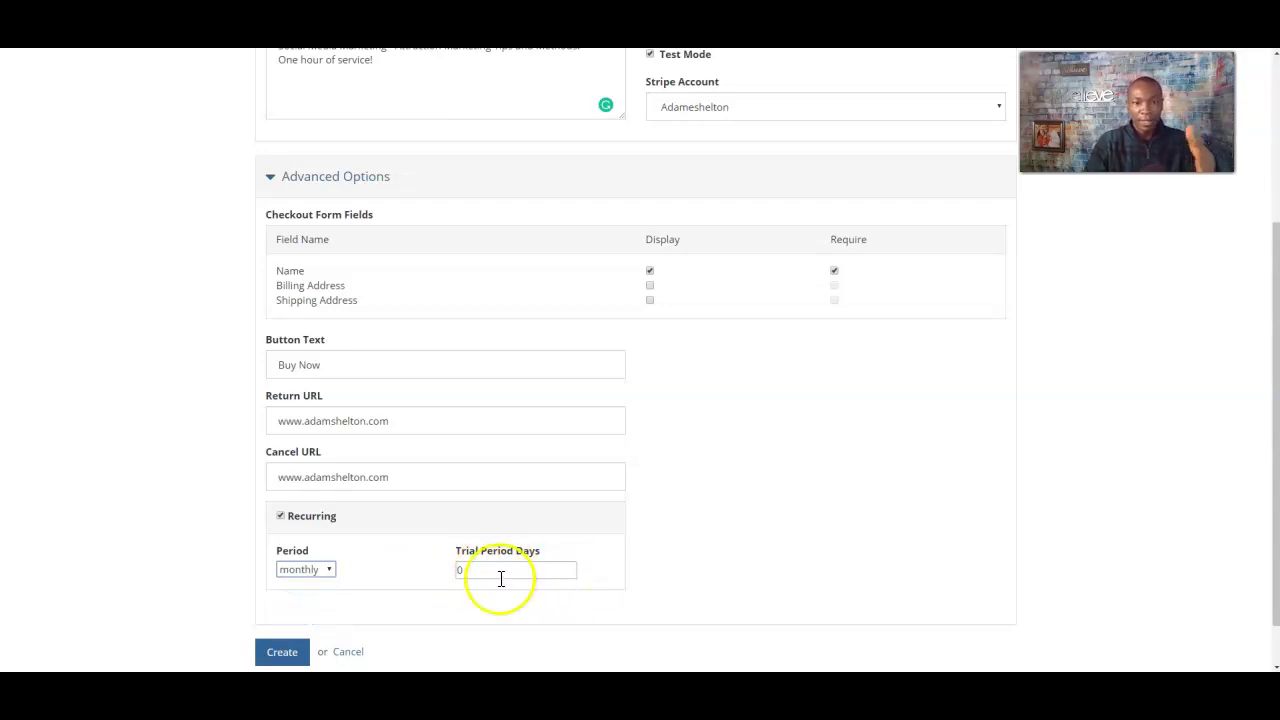
click(281, 516)
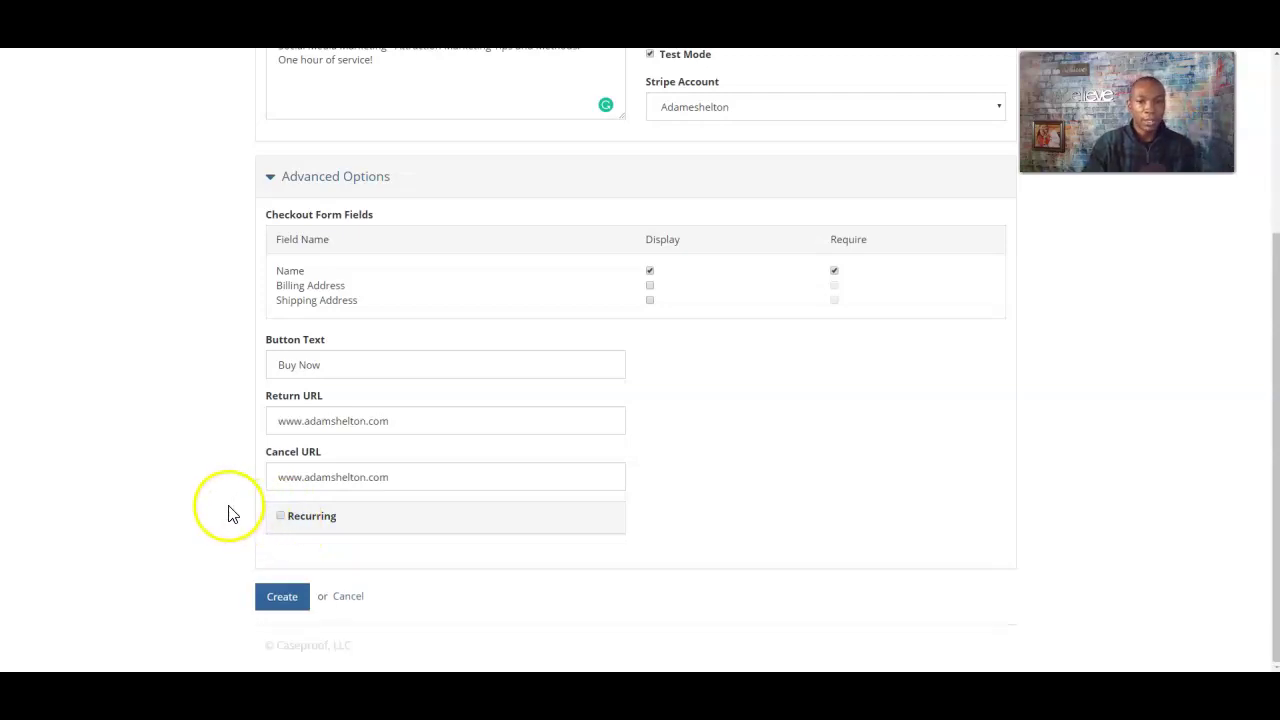
click(283, 602)
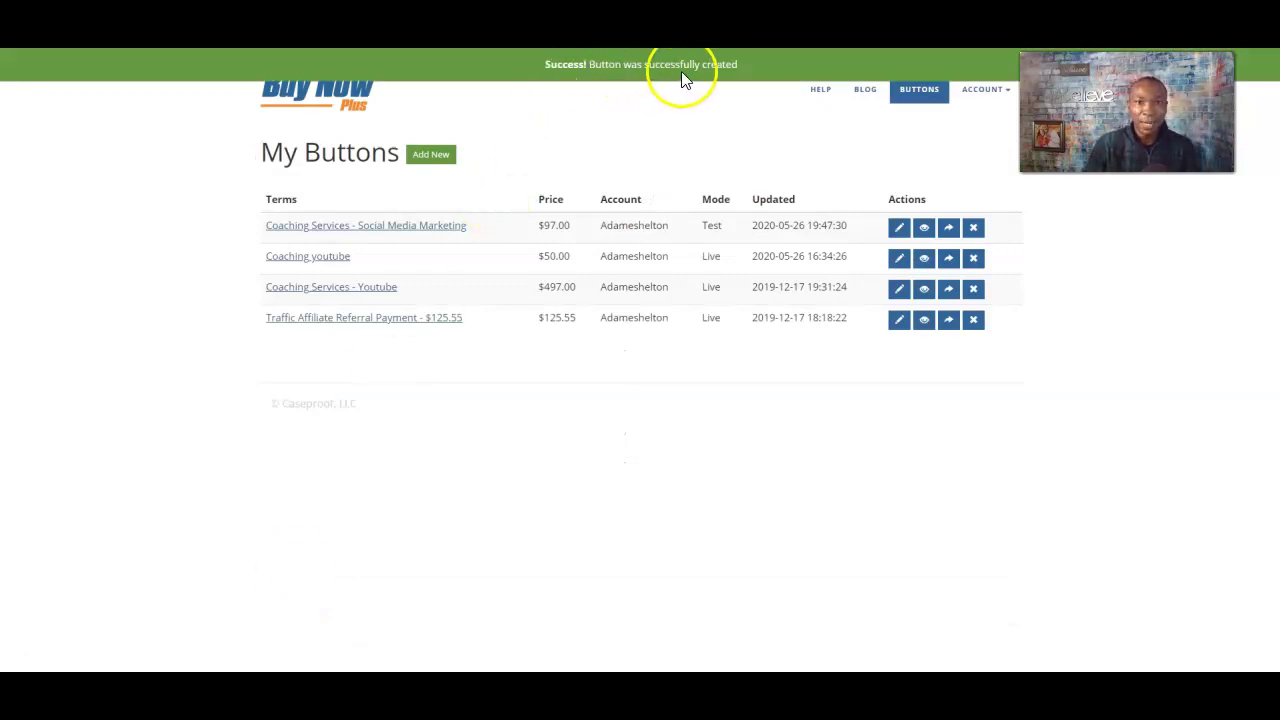
click(719, 72)
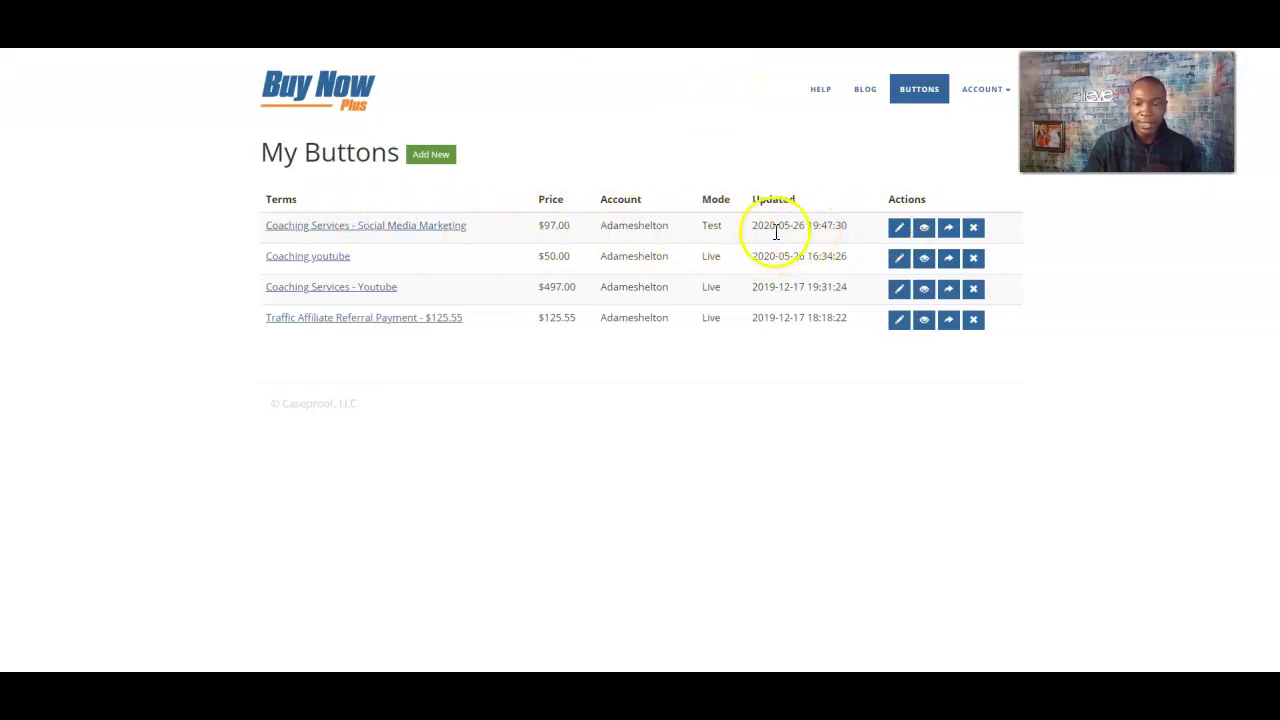
drag(701, 225, 743, 232)
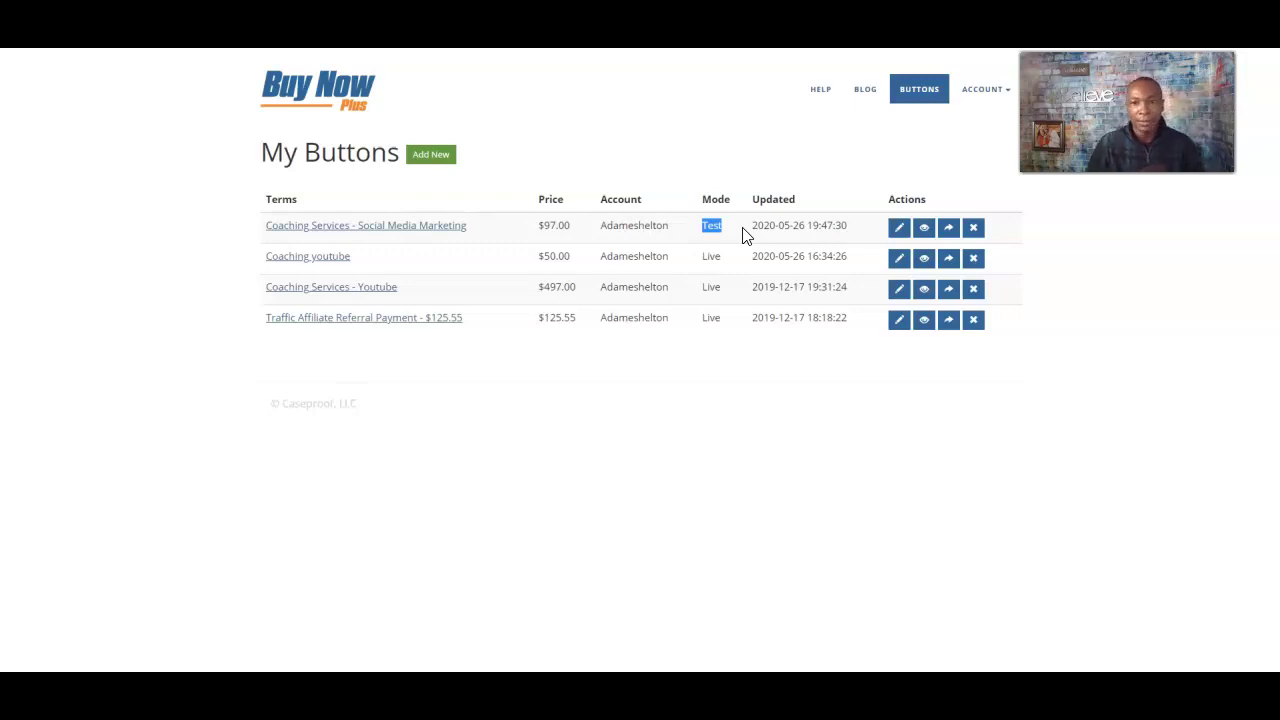
click(924, 230)
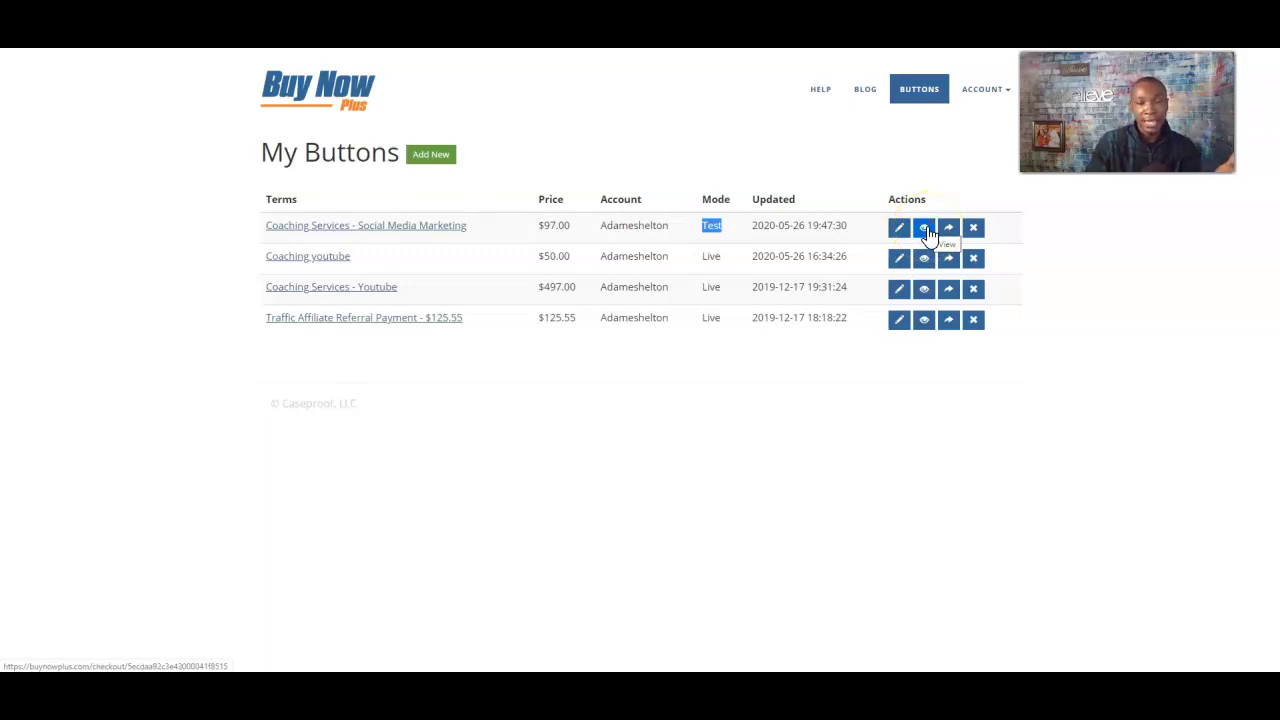
click(949, 232)
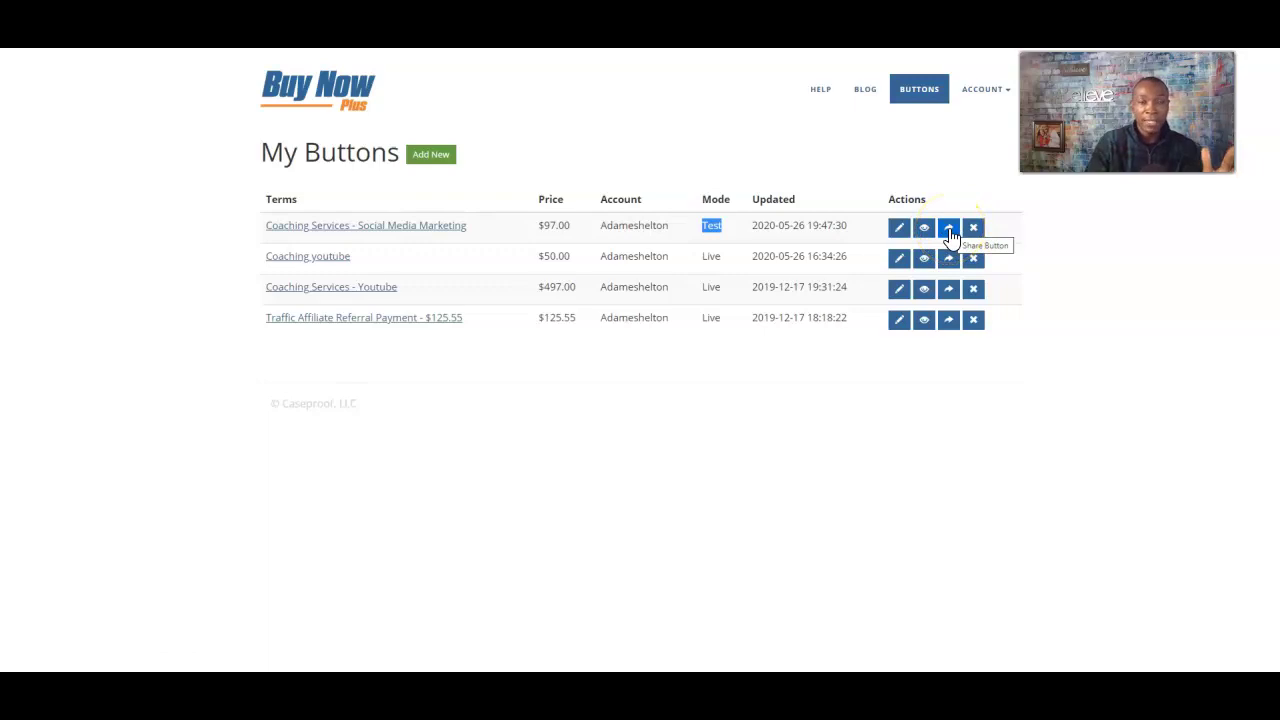
click(950, 228)
- Select the button's website embed code in its sharing options, then open the button for editing
click(957, 235)
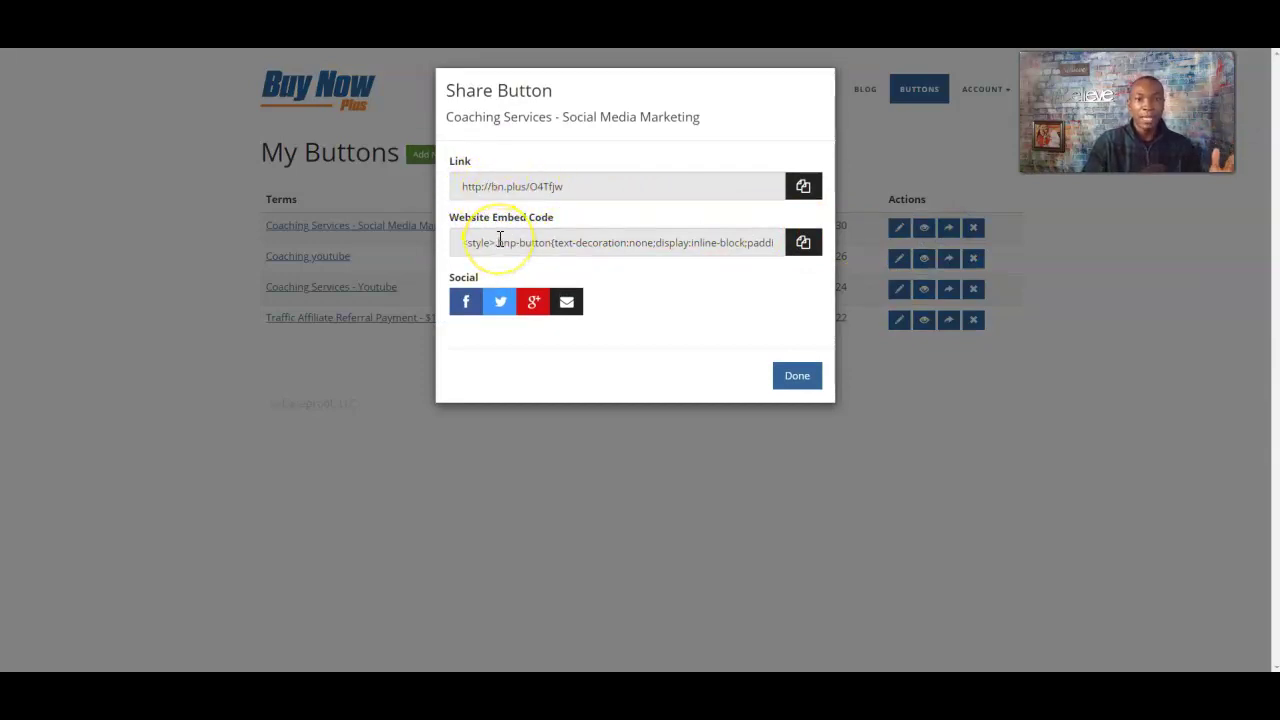
click(463, 243)
drag(463, 243, 784, 238)
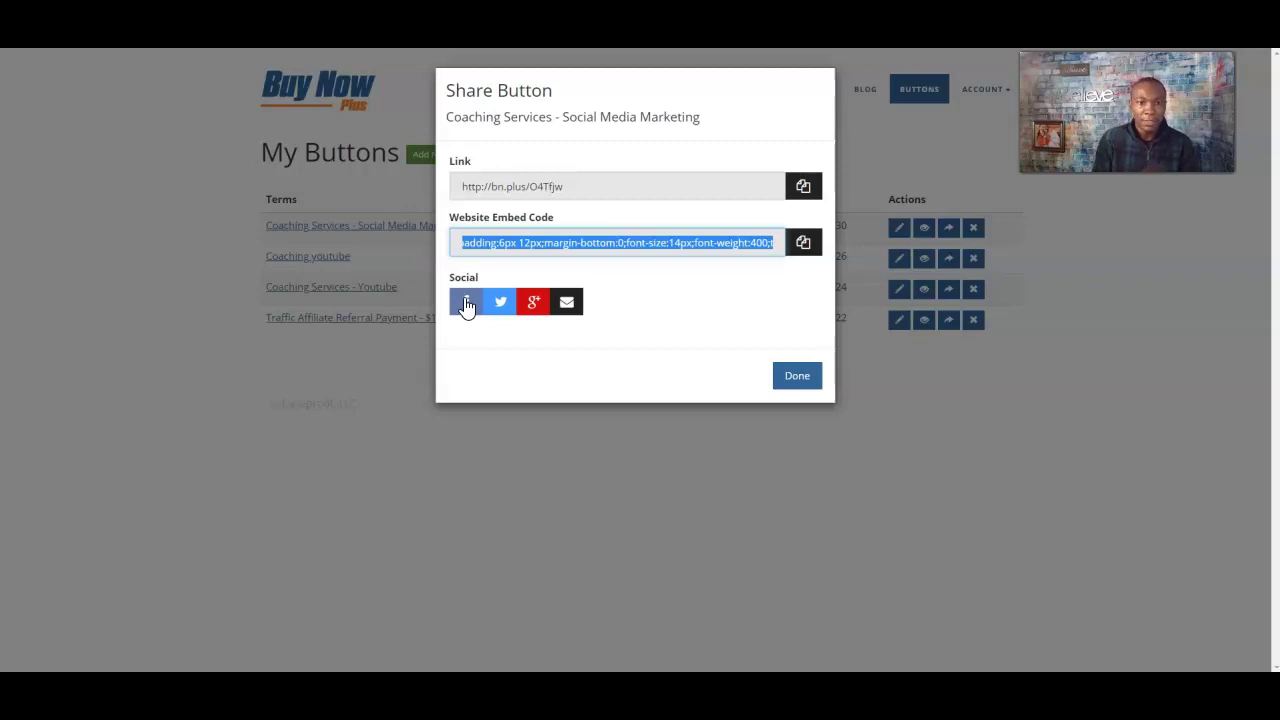
click(466, 304)
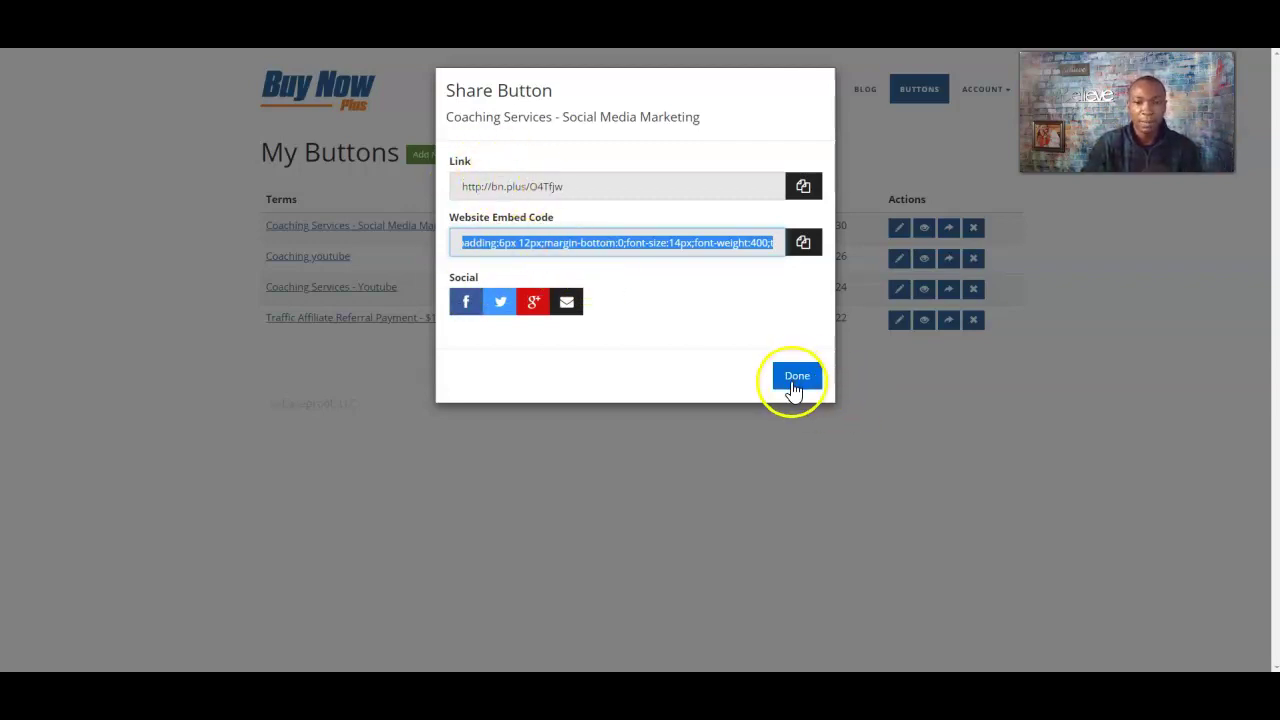
click(1054, 477)
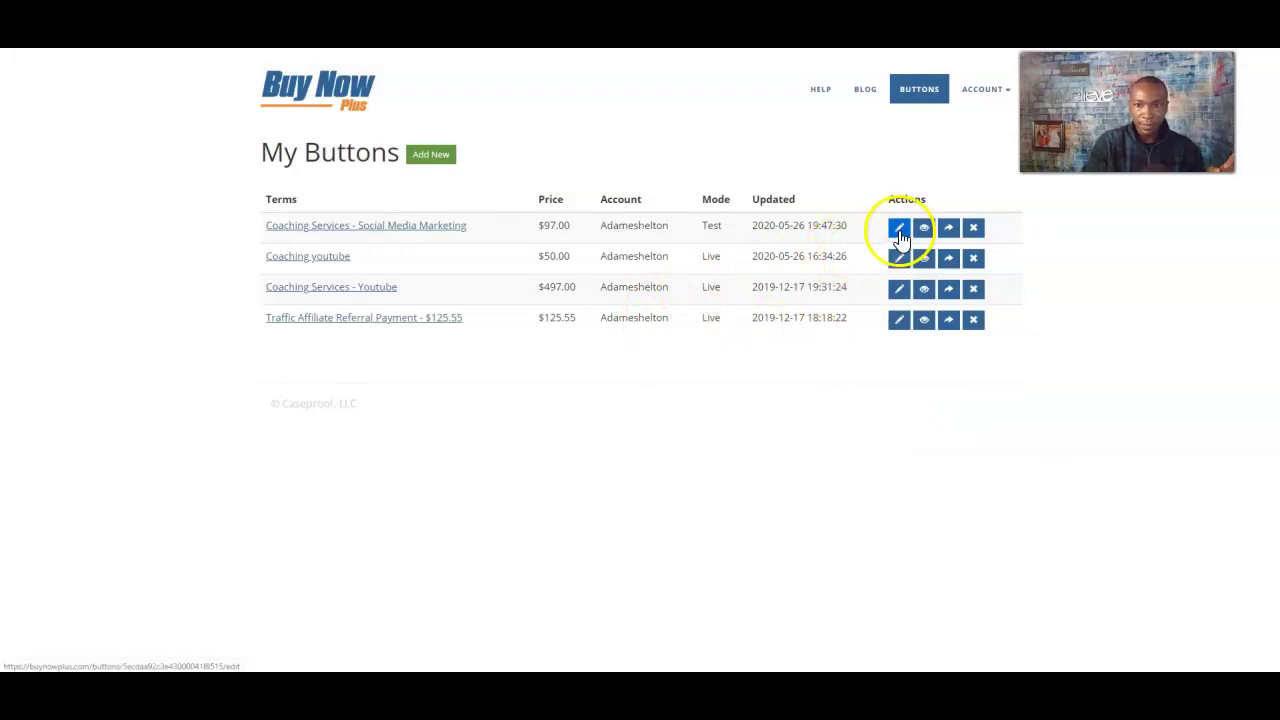
click(901, 234)
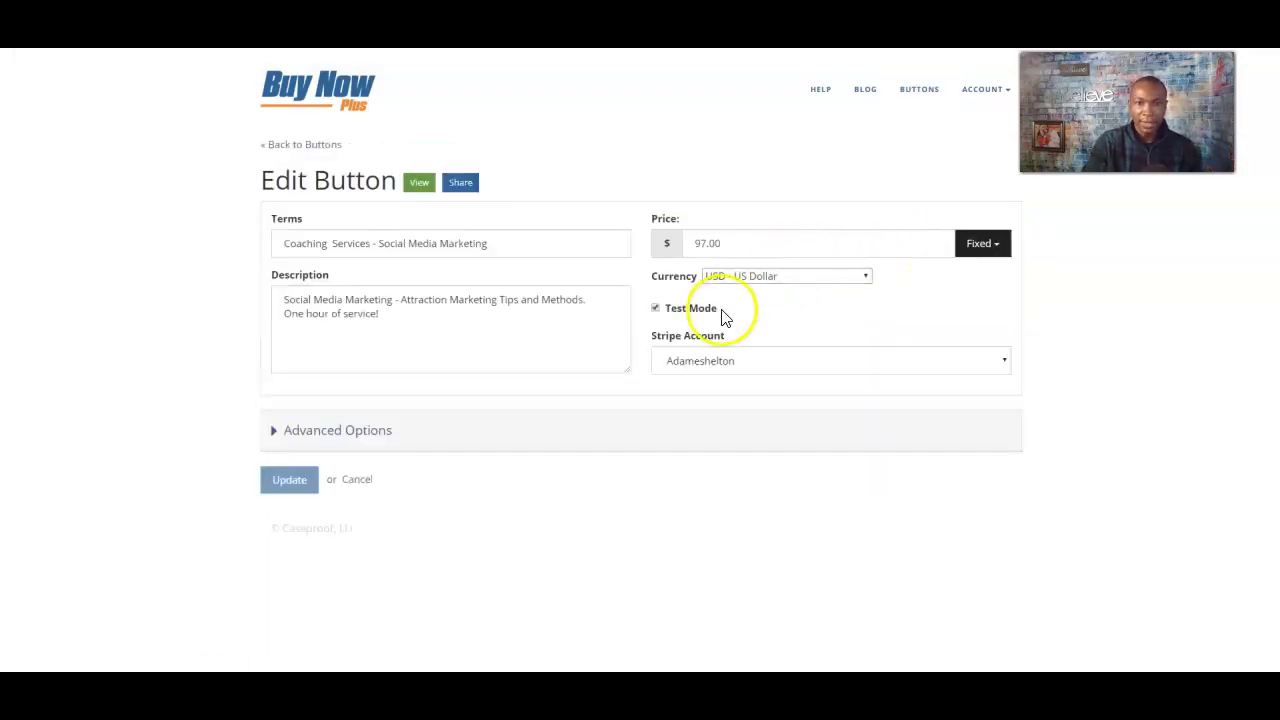
- Turn off Test Mode and update the $97 button so it's Live, then preview its checkout page
click(657, 311)
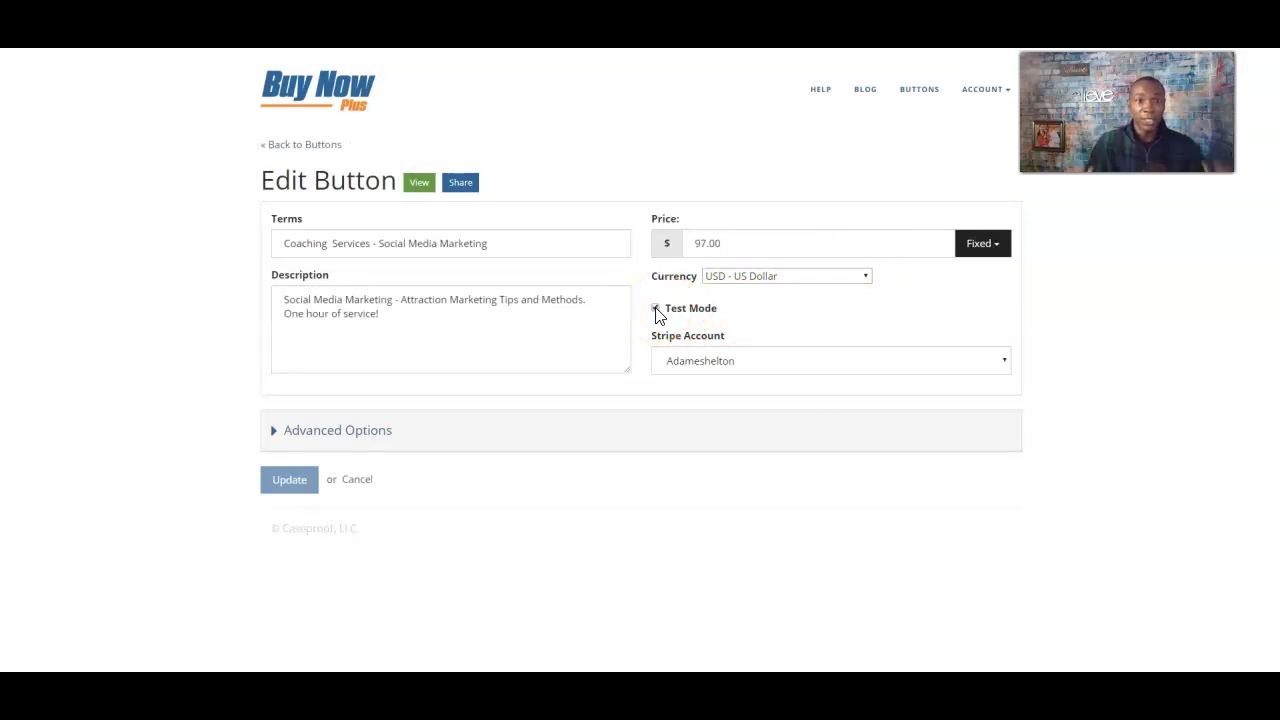
click(289, 482)
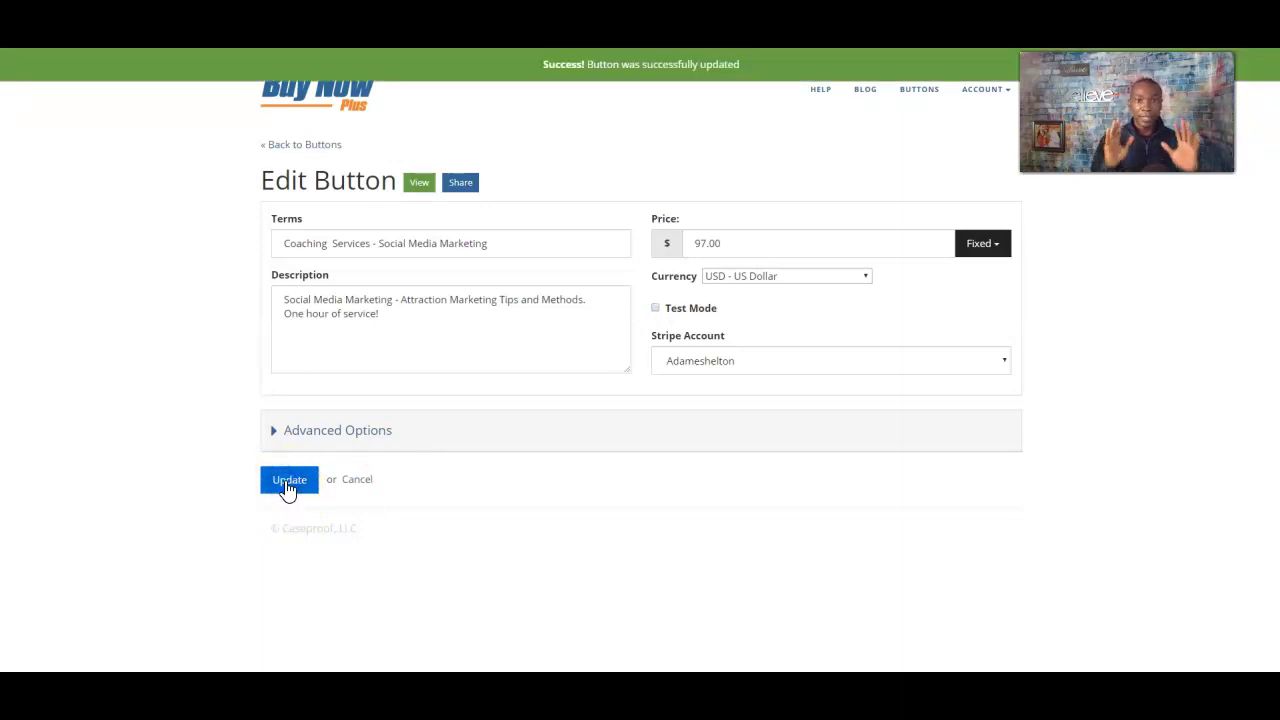
click(920, 100)
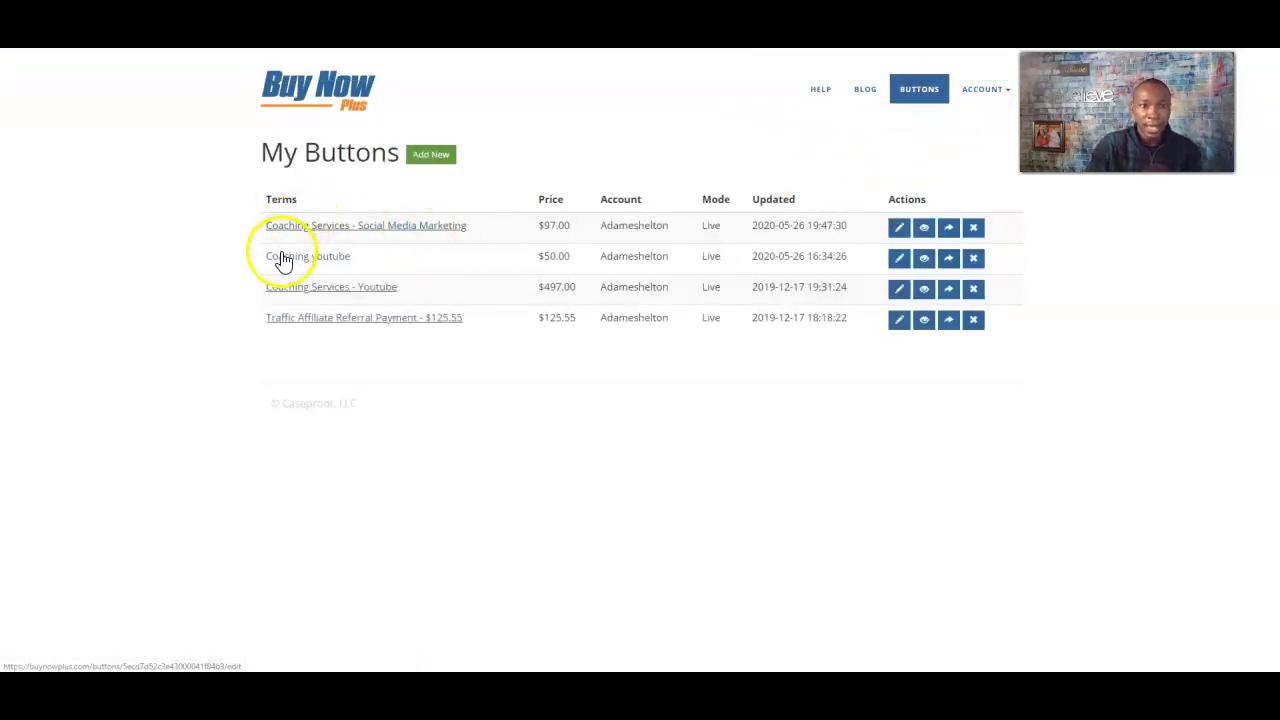
double_click(714, 228)
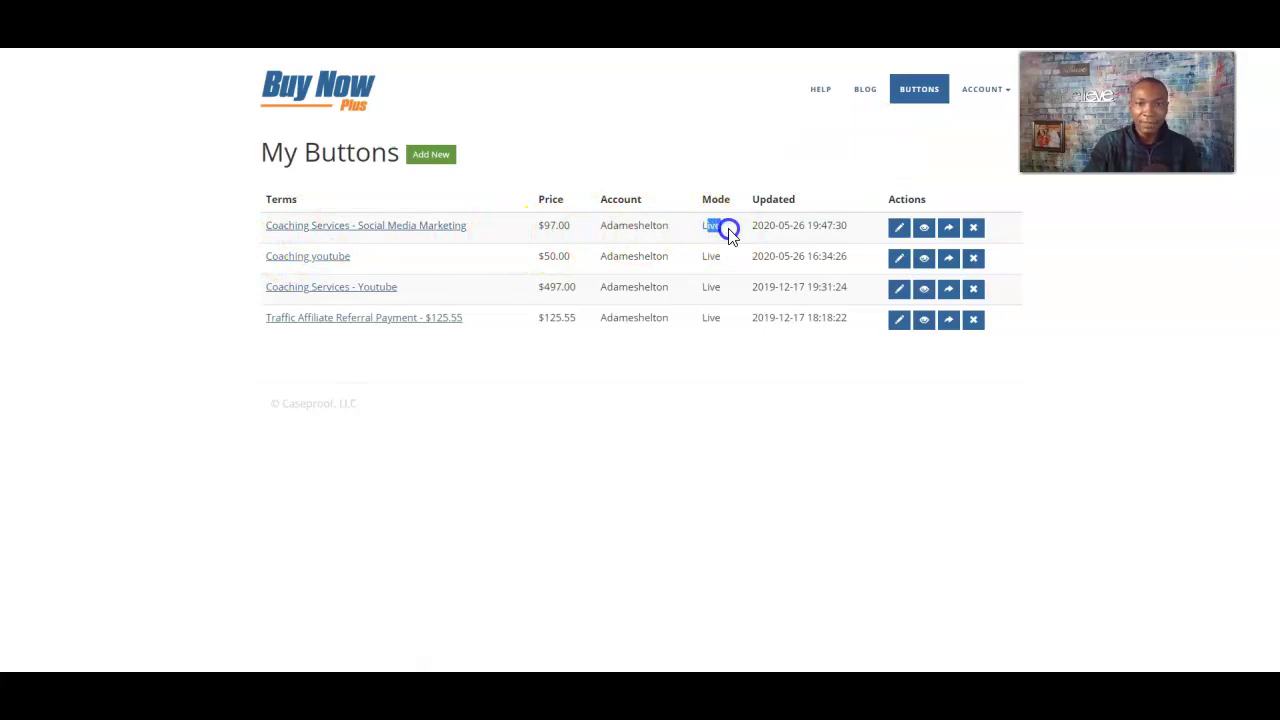
click(924, 232)
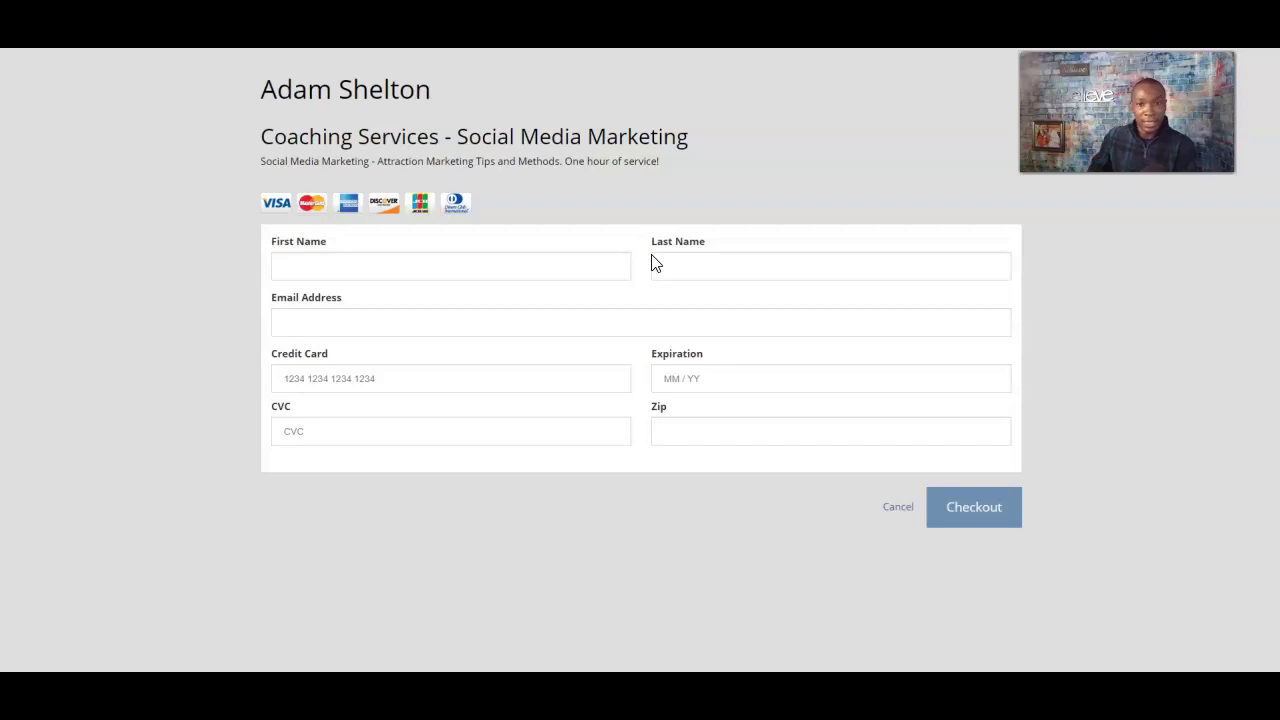
- Inspect the checkout's seller and 'Coaching Services - Social Media Marketing' headings and the First Name field
drag(261, 87, 449, 97)
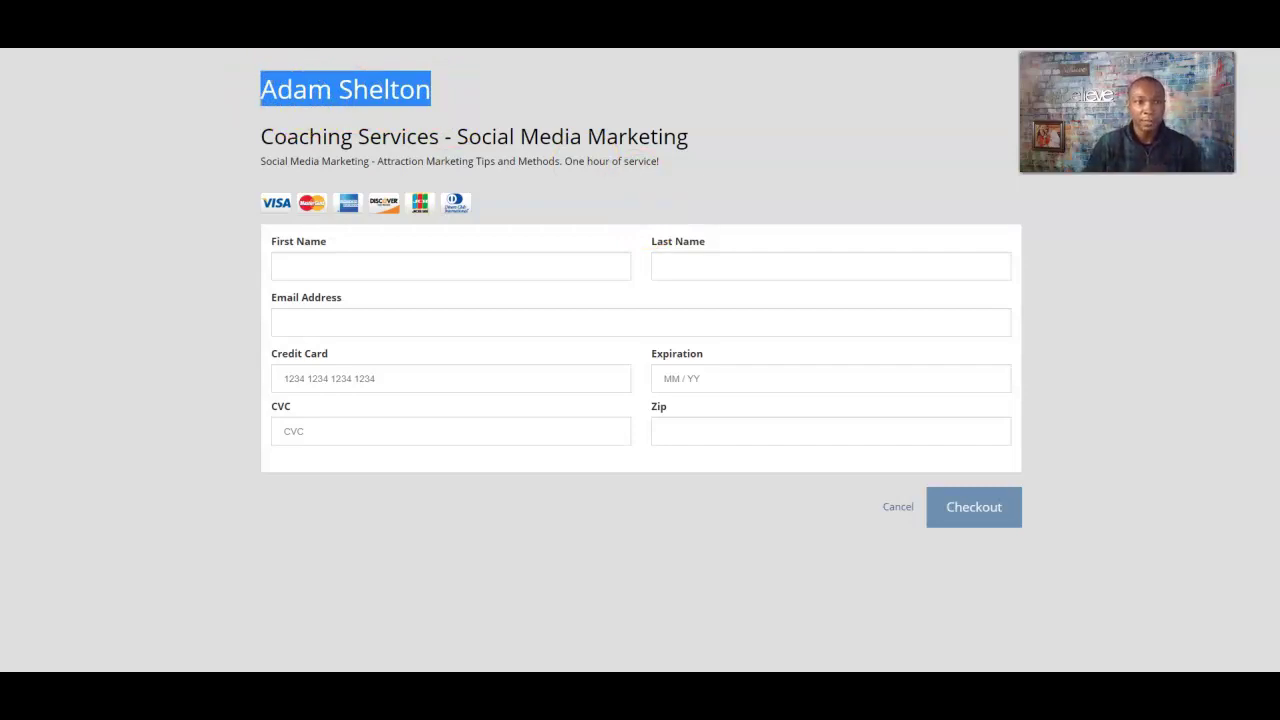
drag(262, 137, 707, 145)
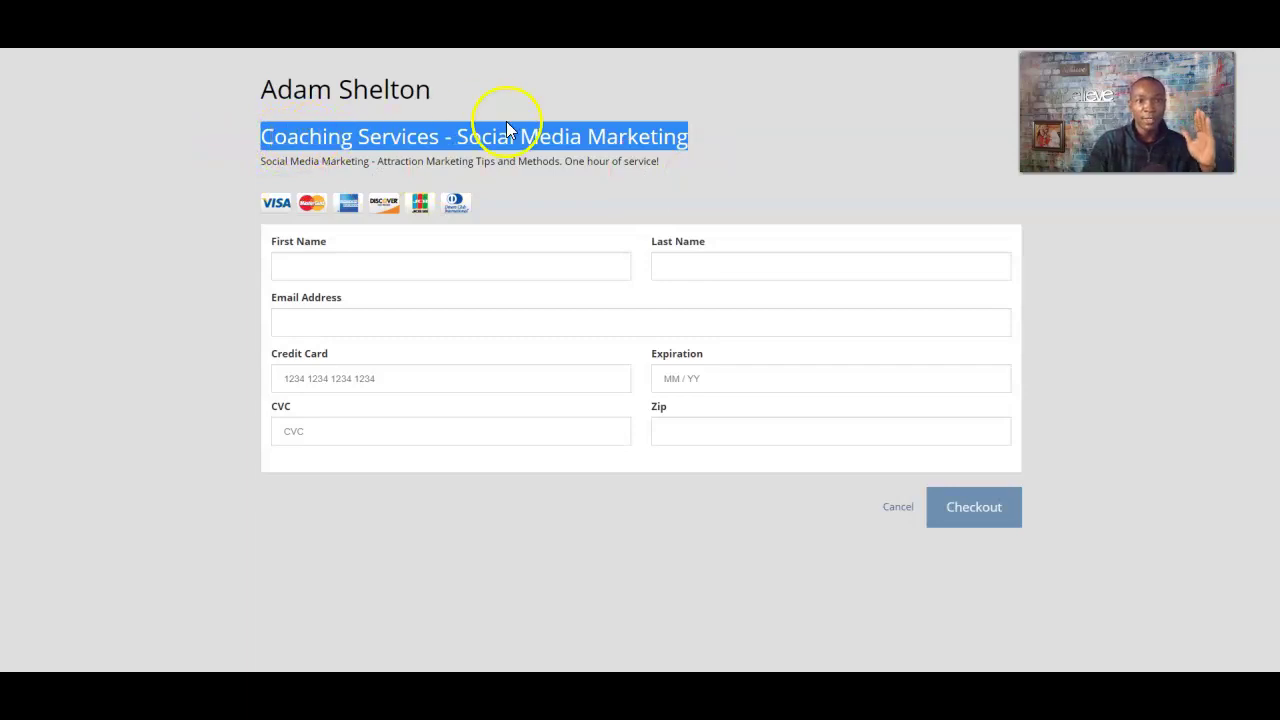
click(270, 160)
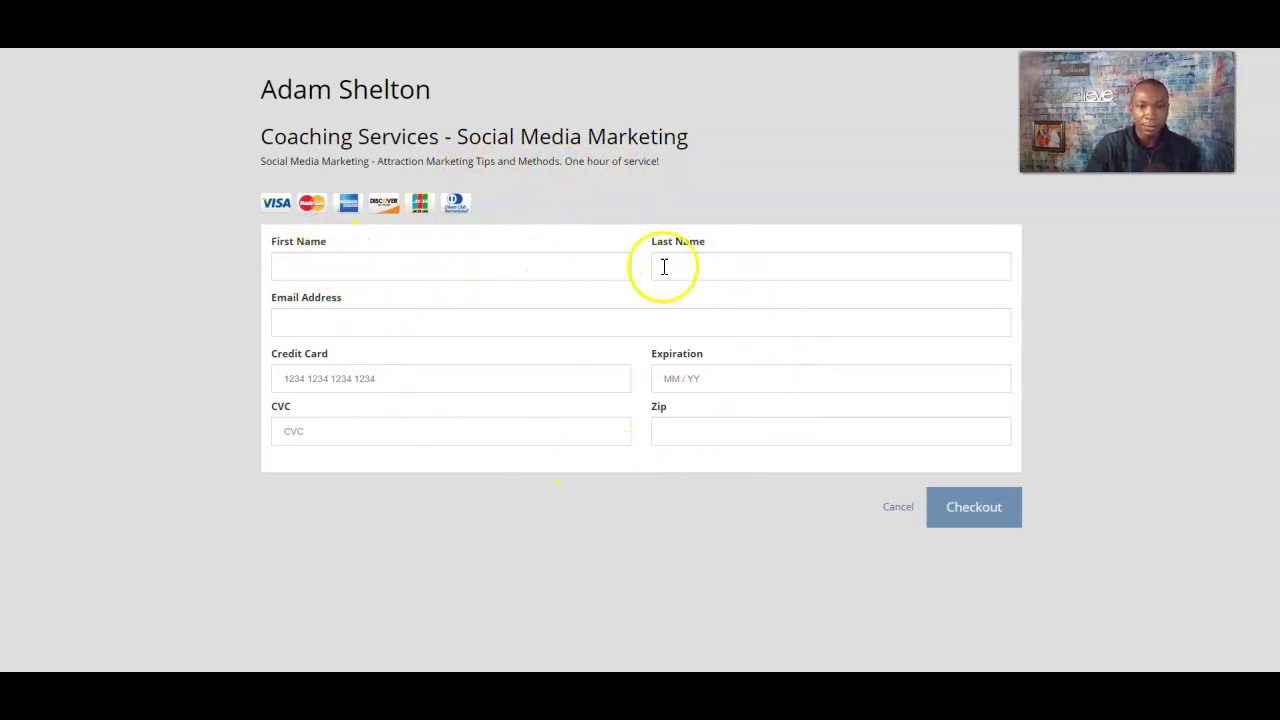
click(334, 263)
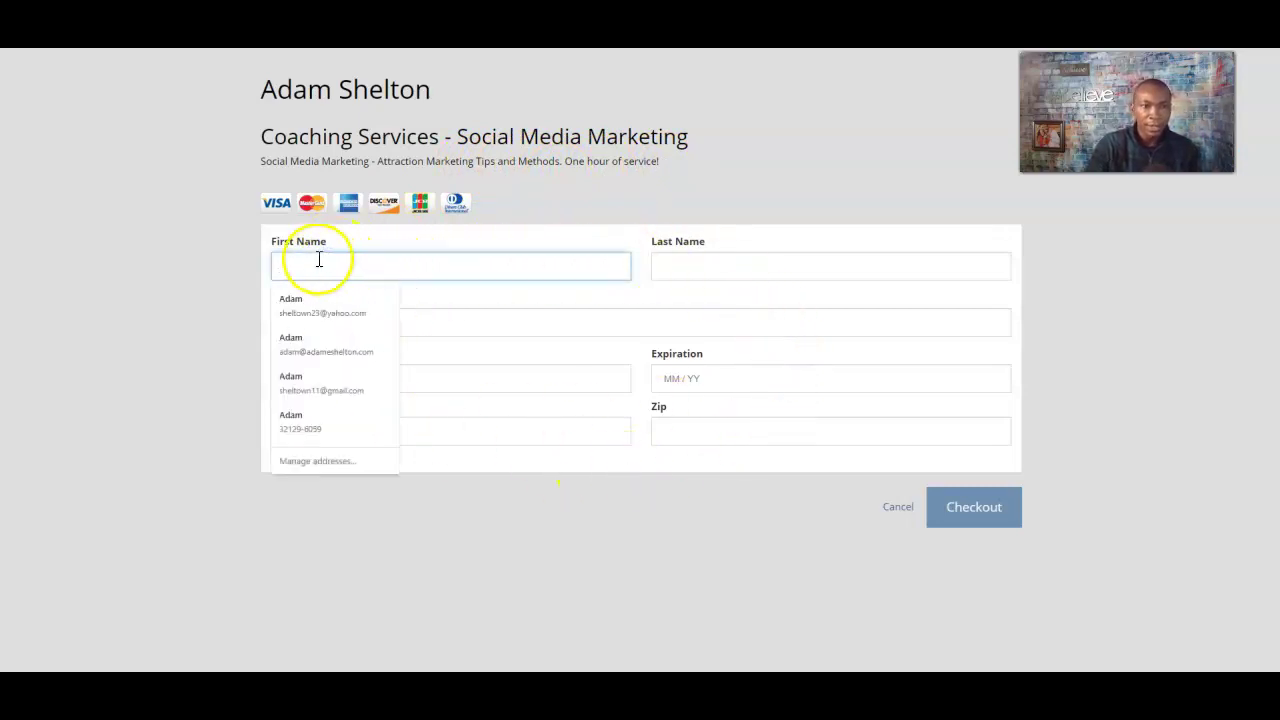
click(711, 189)
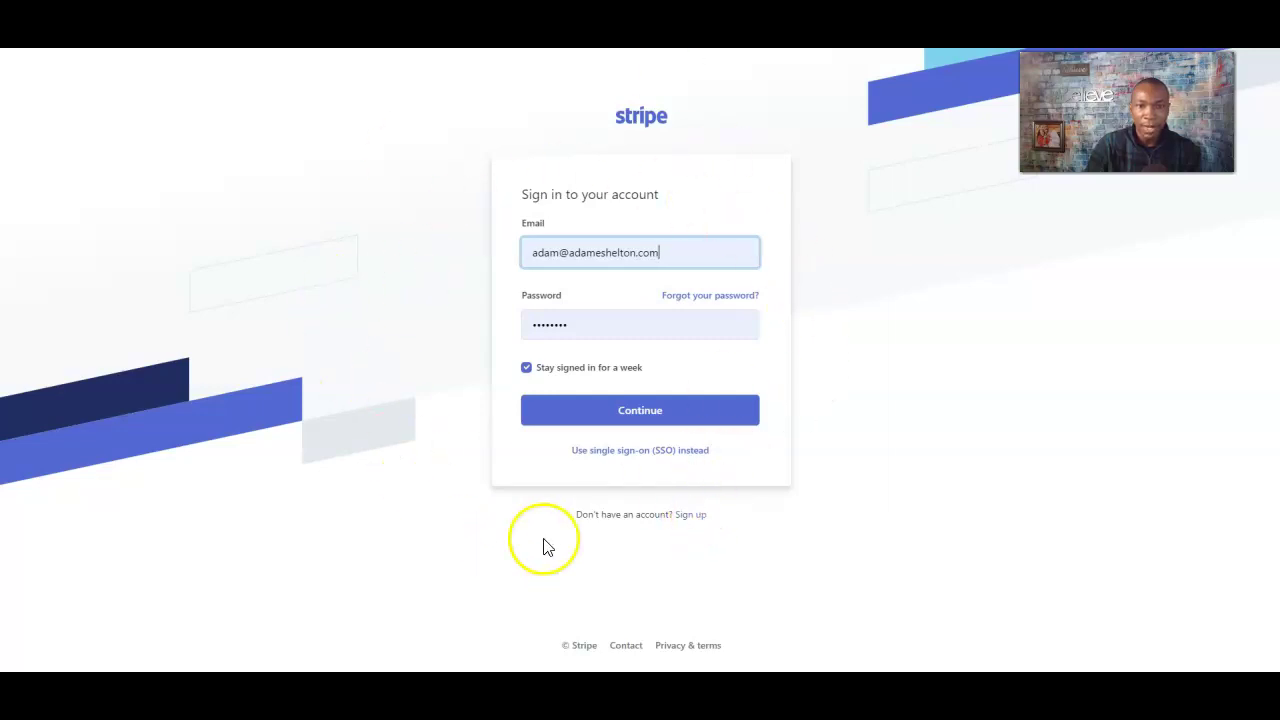
- Sign in to Stripe, check the empty Payments list, and cancel naming the account
click(640, 414)
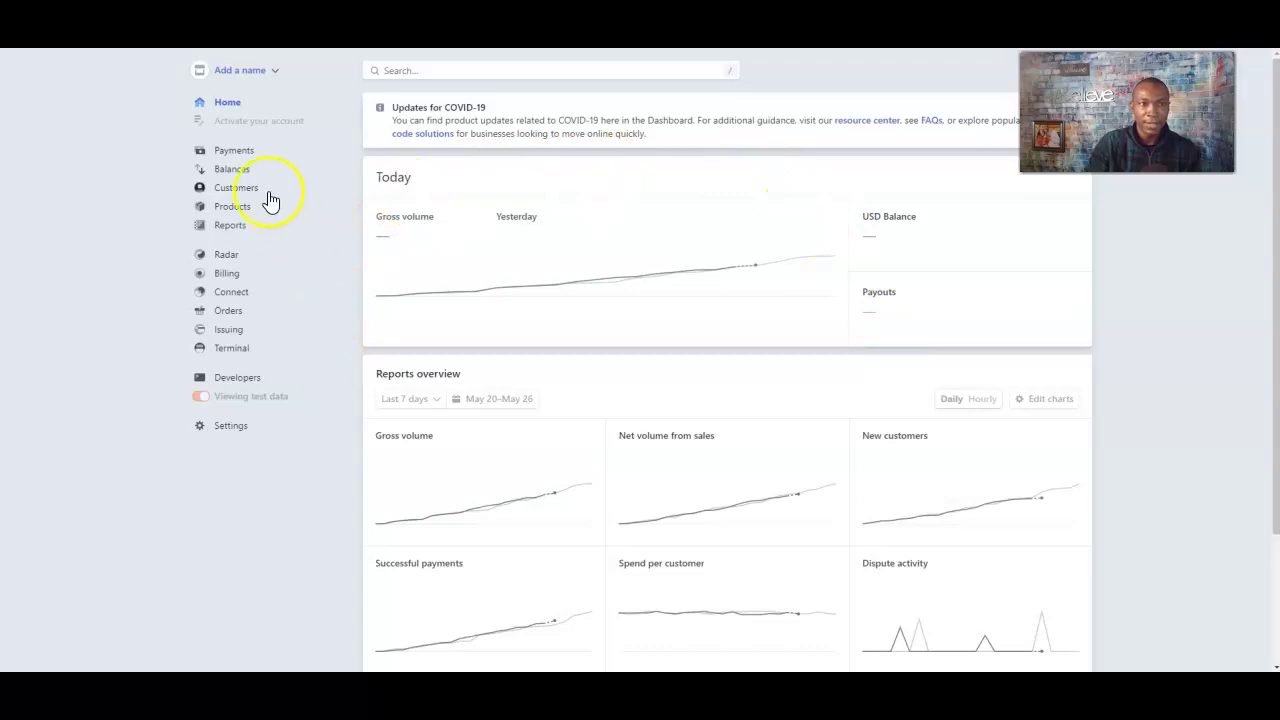
click(246, 154)
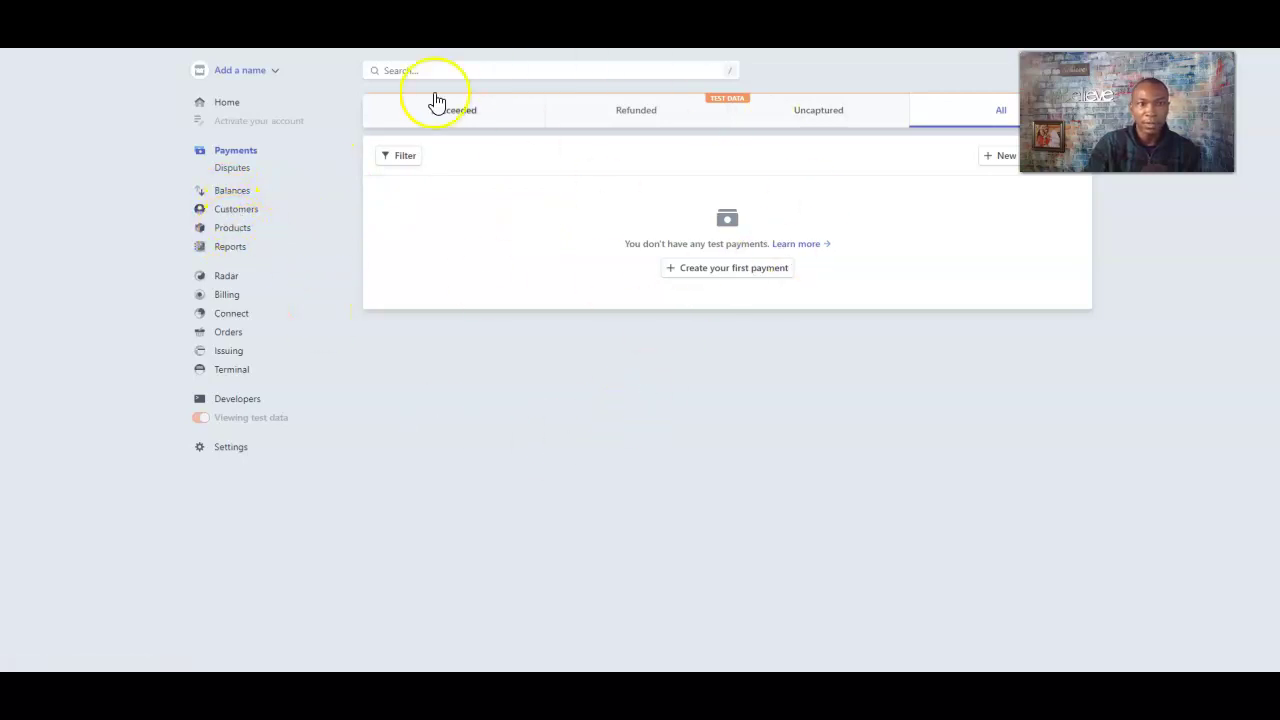
click(258, 72)
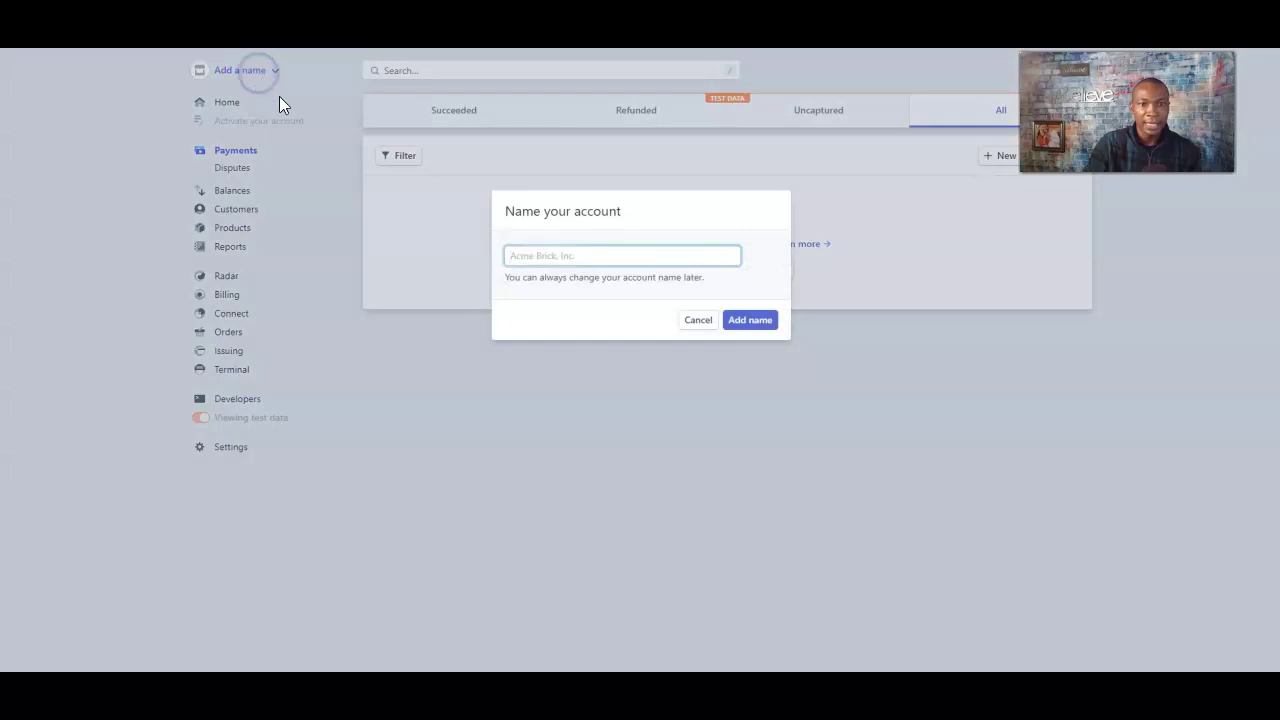
click(698, 322)
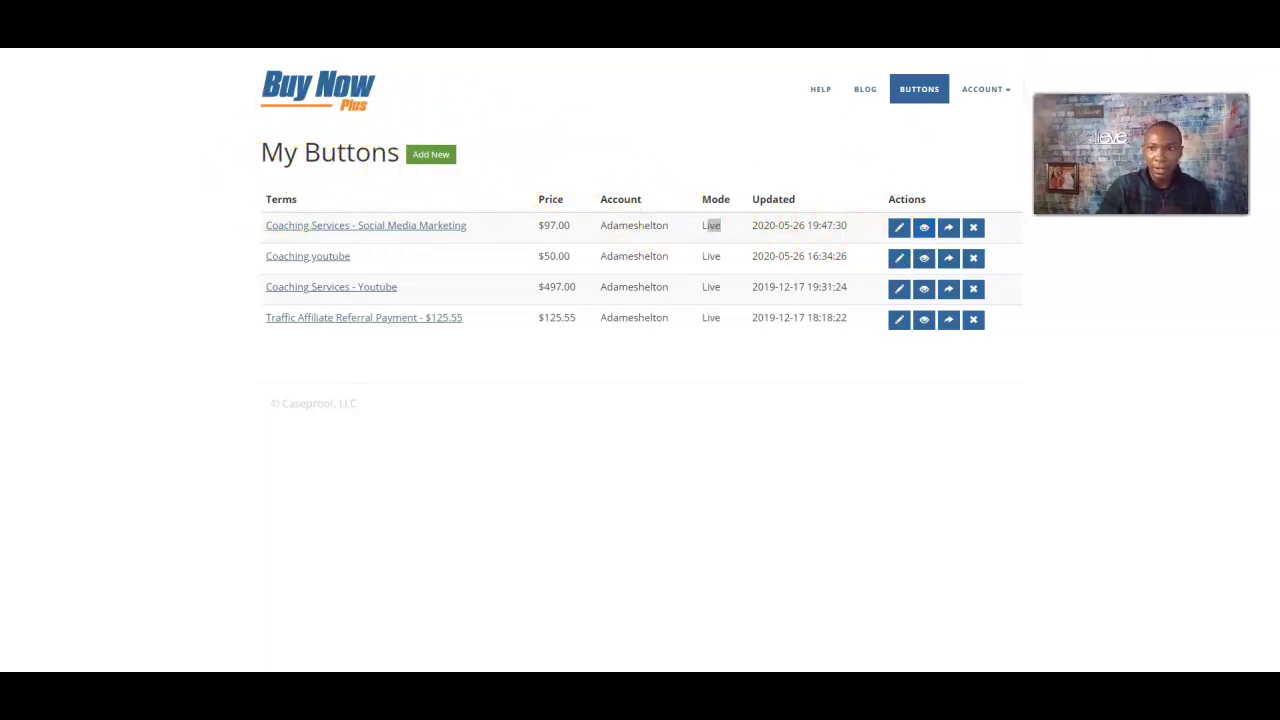
- Look over the Company name in Account Settings without changing it, then log out
click(995, 91)
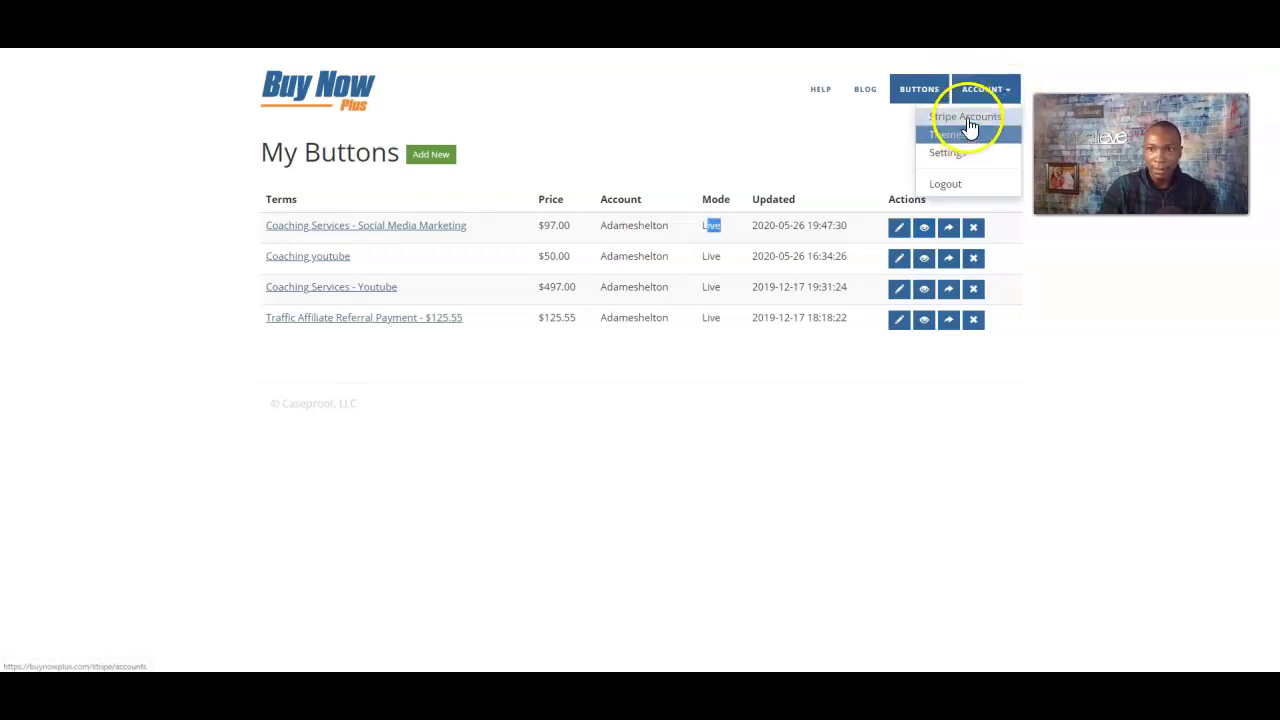
click(962, 154)
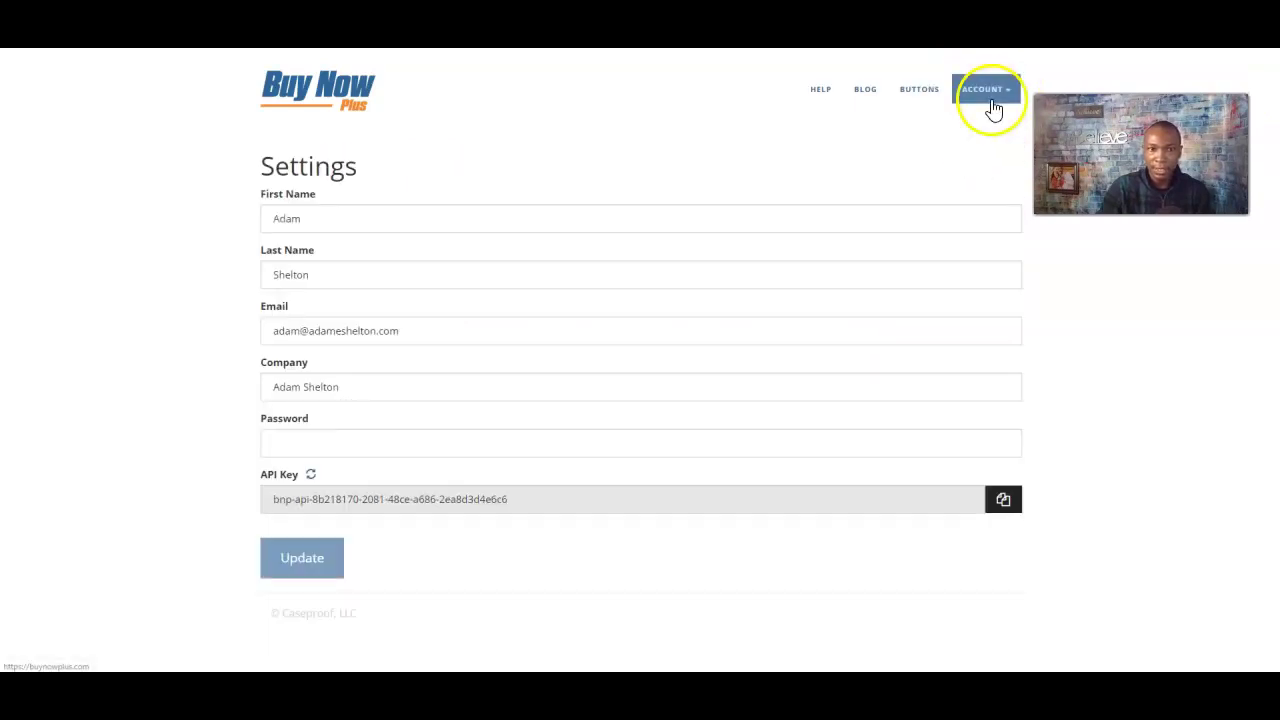
drag(354, 386, 236, 393)
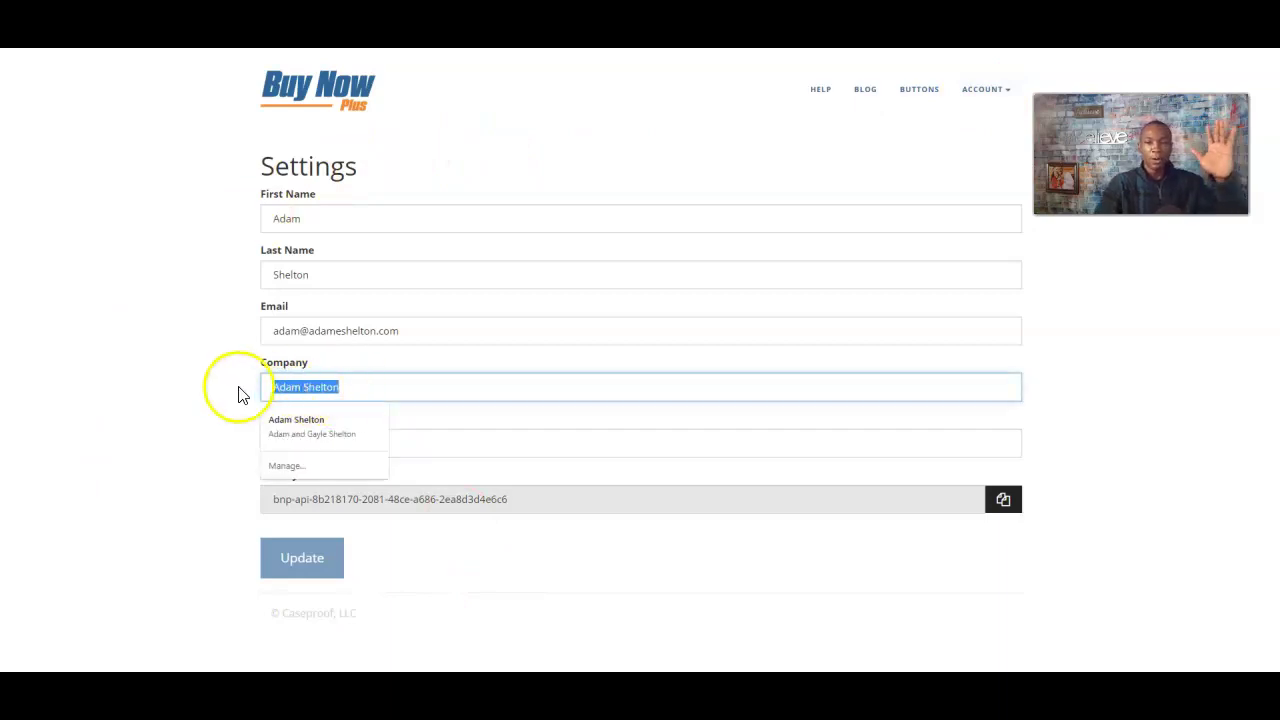
click(302, 386)
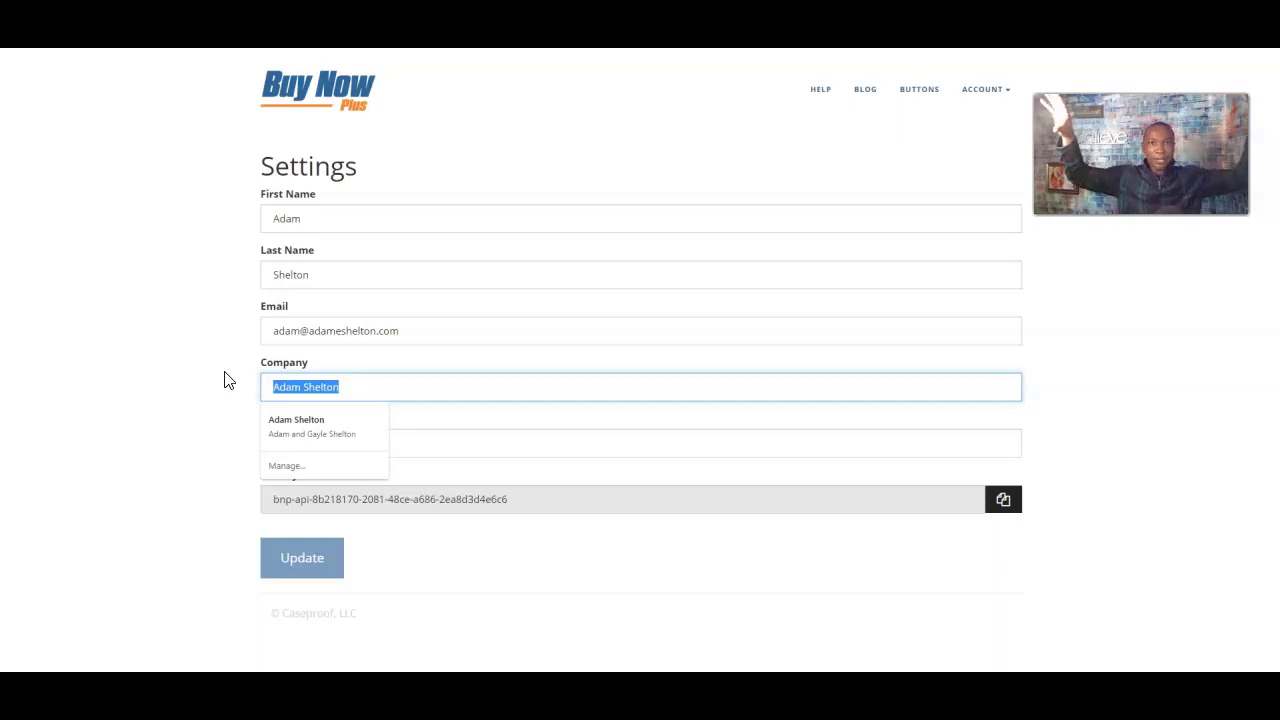
click(189, 300)
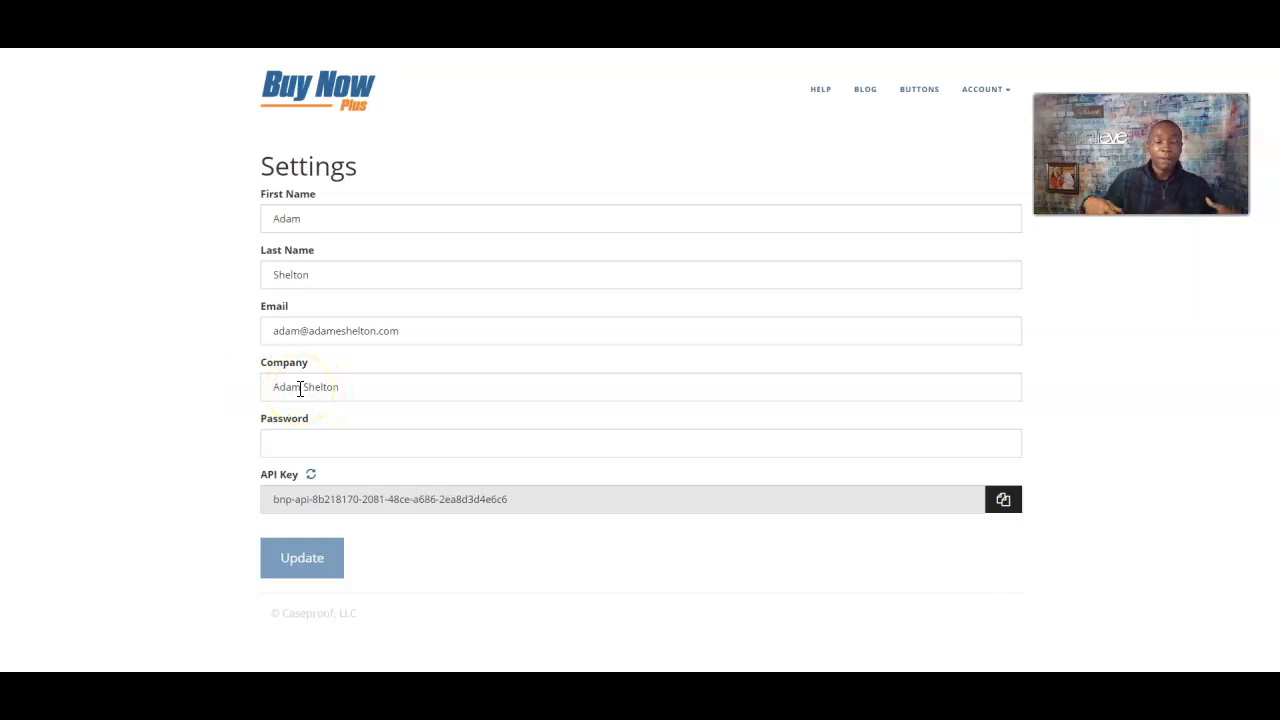
drag(365, 385, 177, 378)
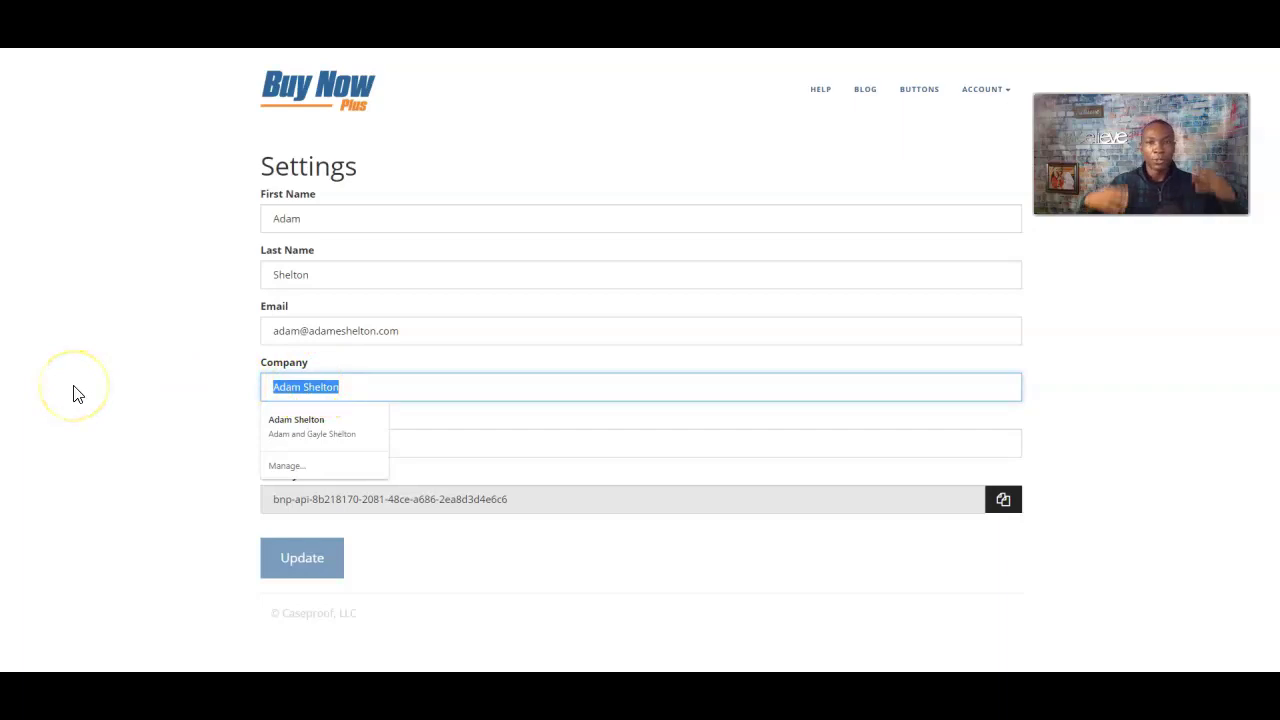
click(293, 378)
click(137, 405)
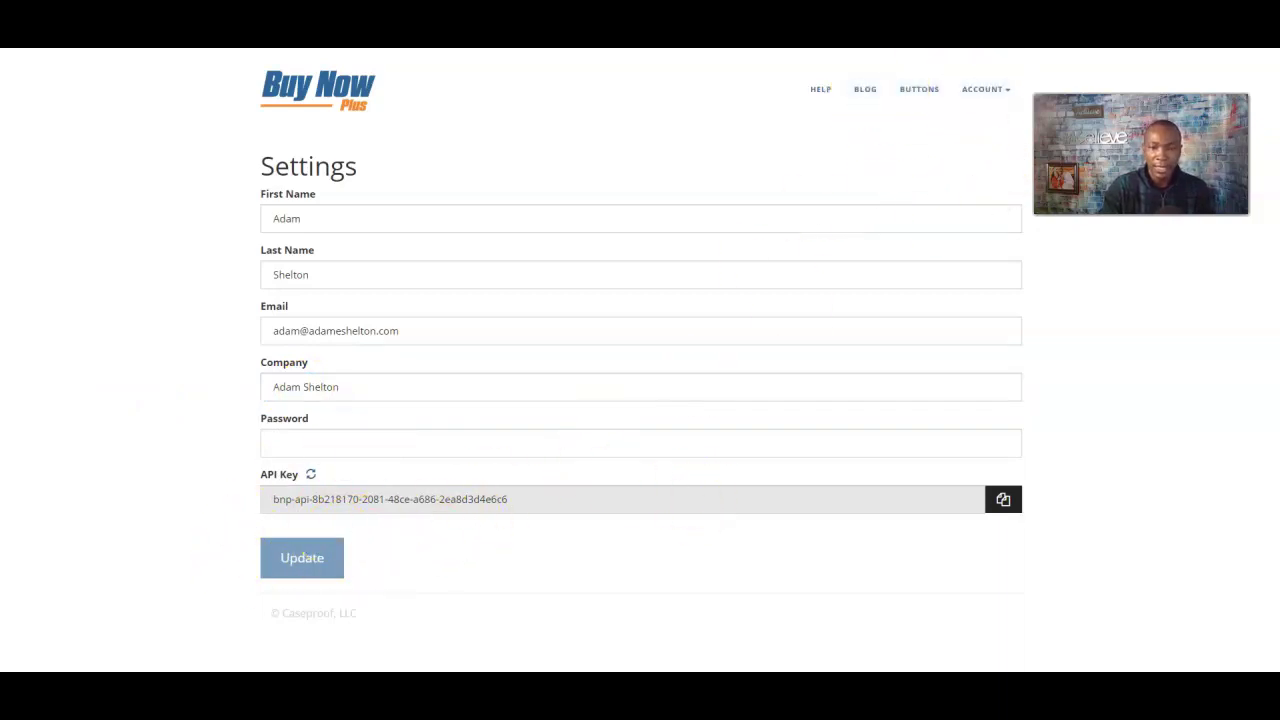
click(998, 100)
click(955, 185)
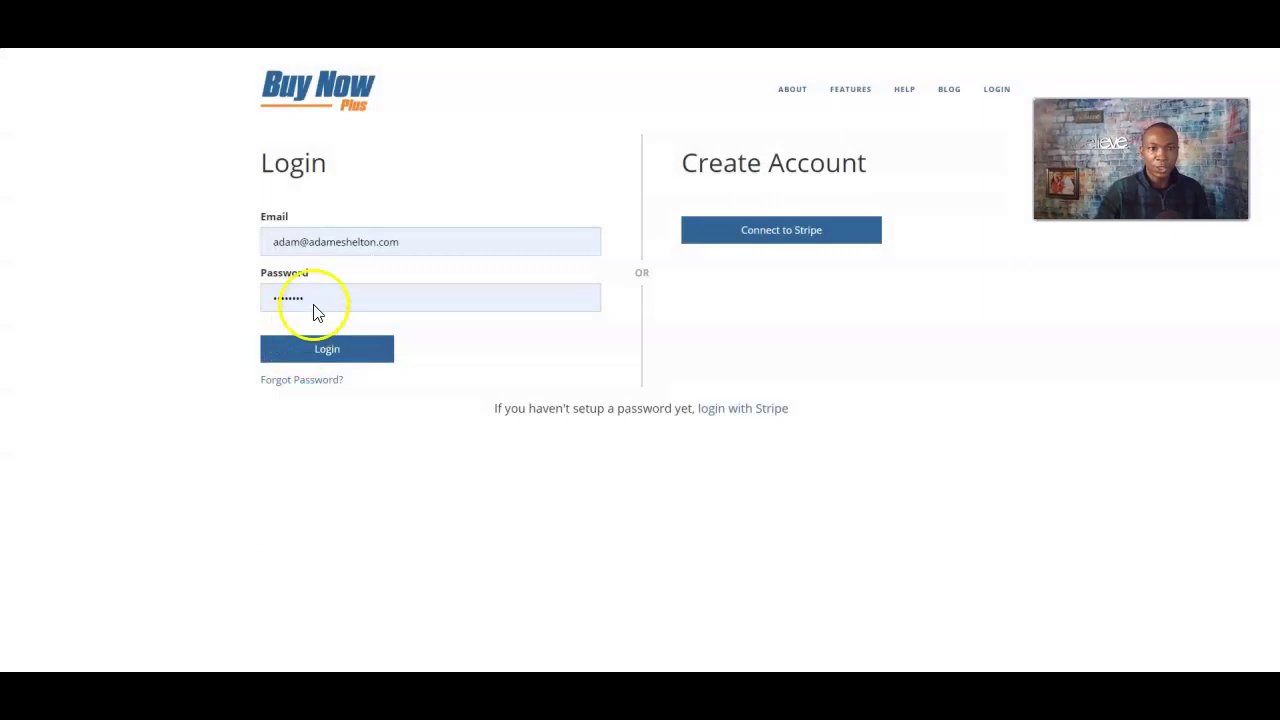
- Log back in and preview the Social Media Marketing checkout page outside full-screen
click(330, 352)
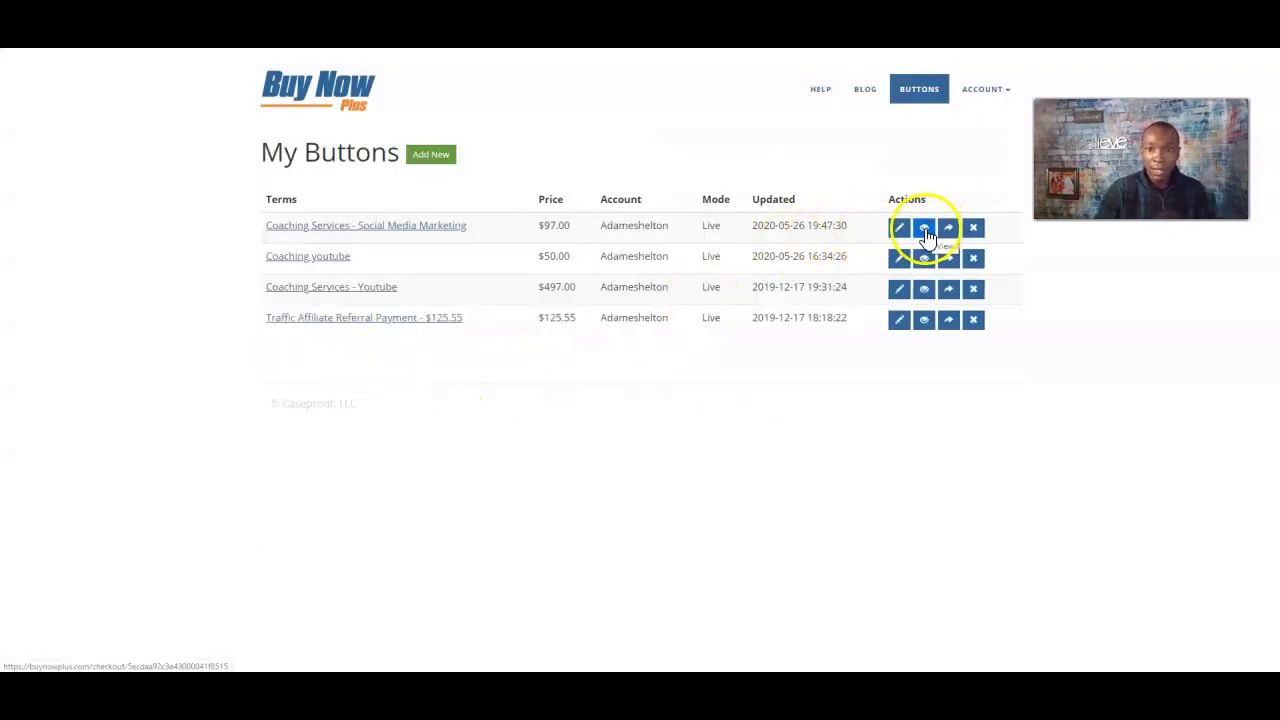
click(925, 228)
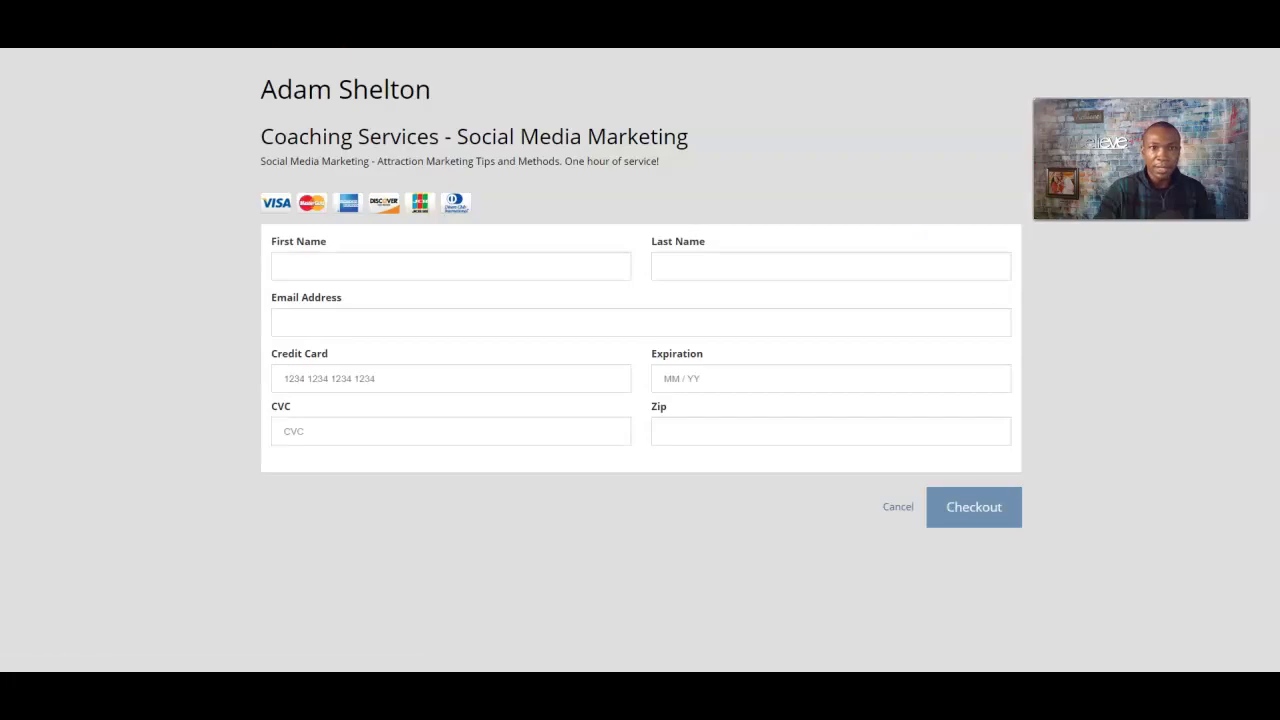
key(F11)
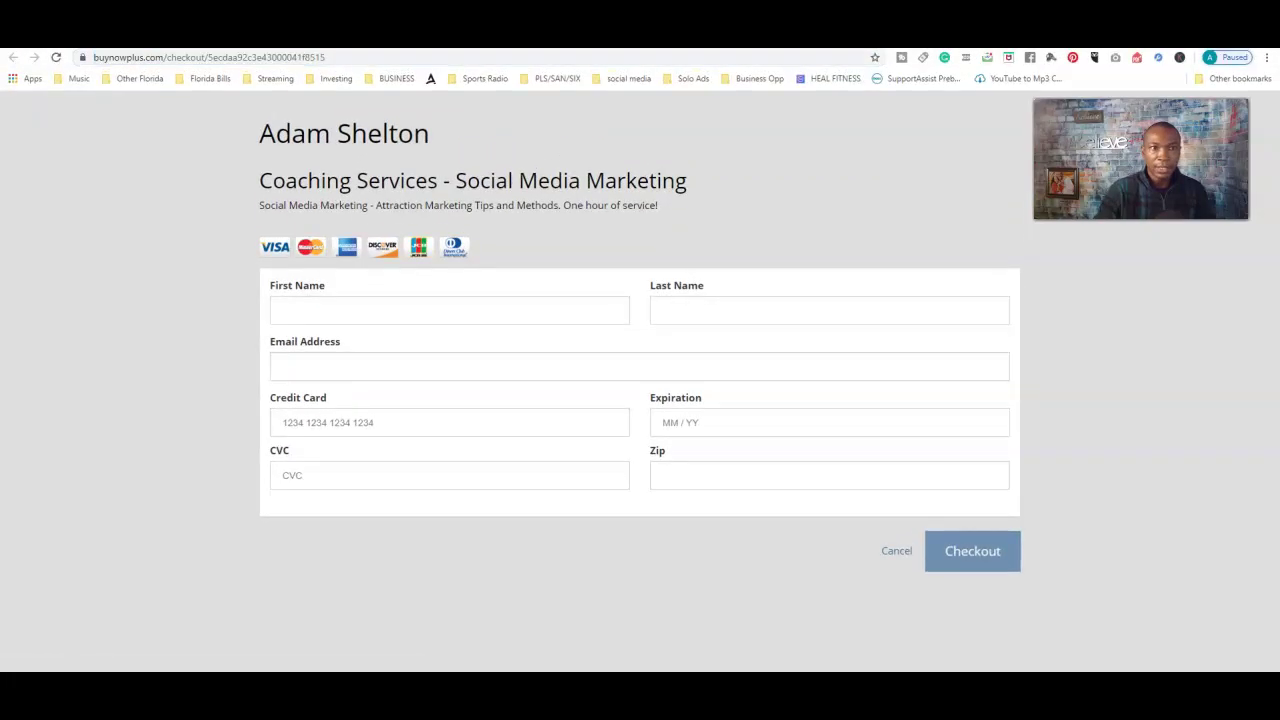
- Copy the checkout page's address from the address bar and return to the button list
click(168, 58)
right_click(166, 56)
click(166, 56)
right_click(166, 58)
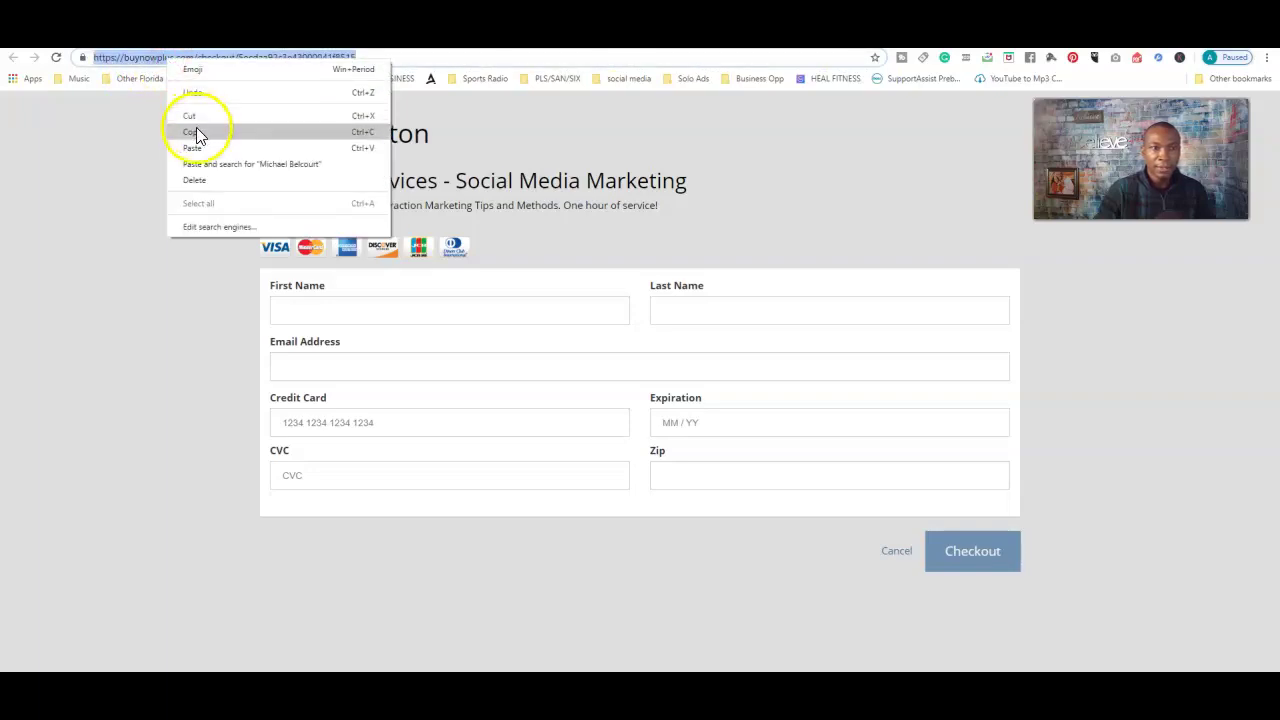
click(197, 135)
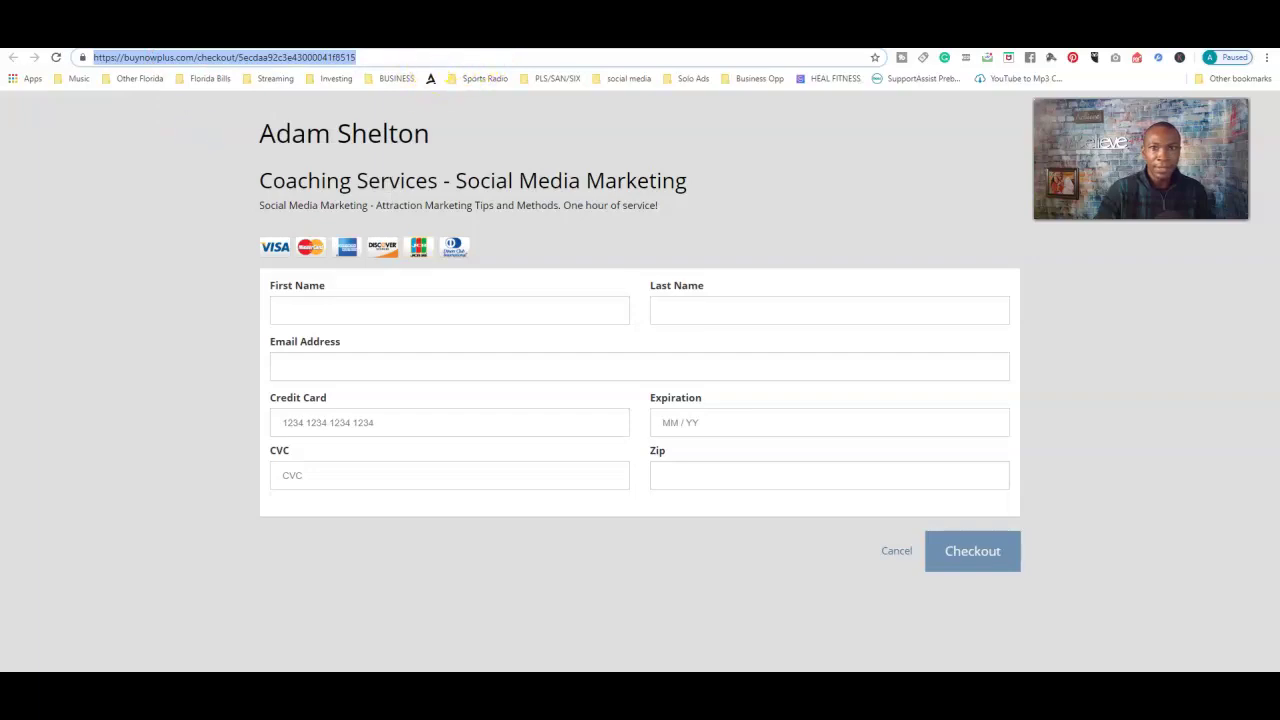
key(F11)
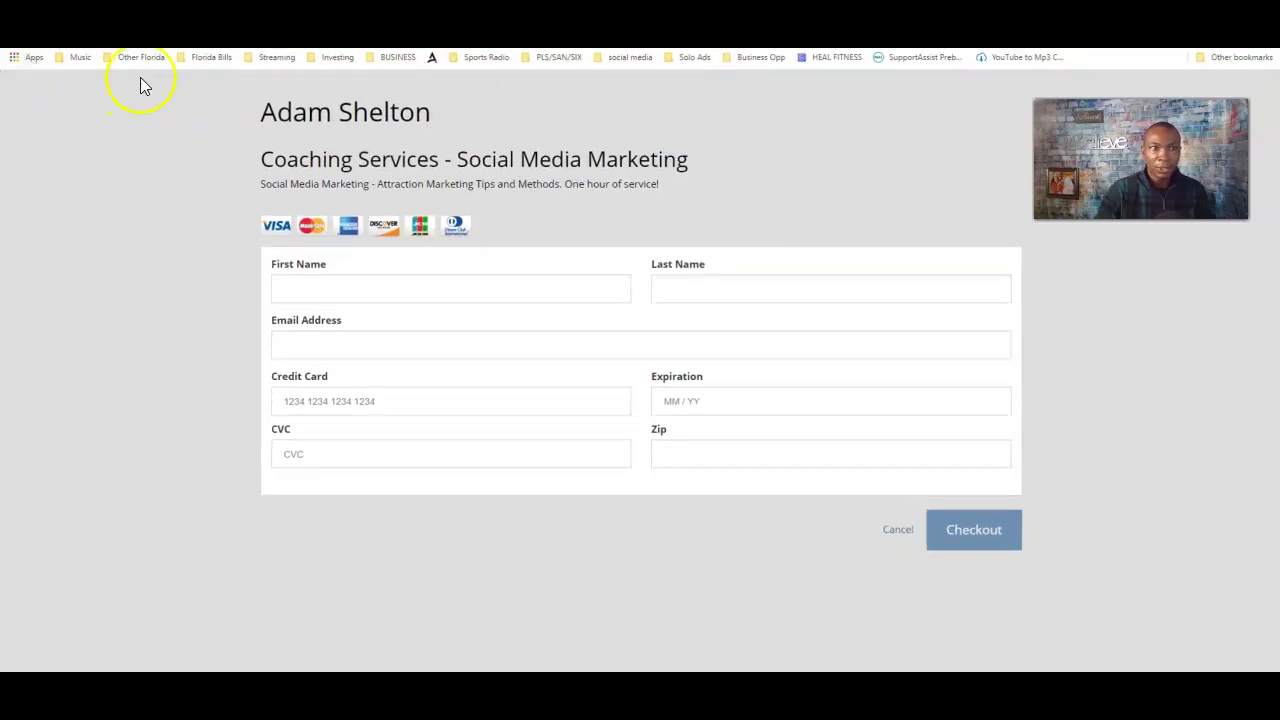
key(alt+Left)
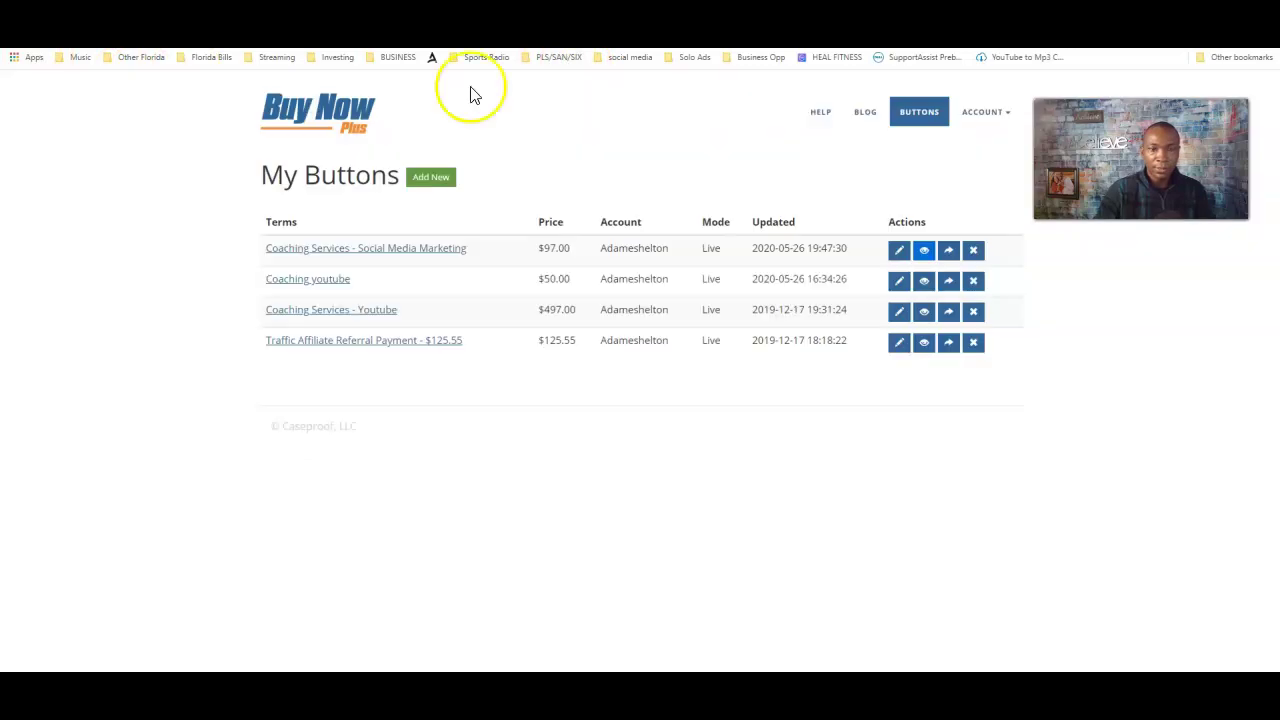
click(949, 252)
drag(575, 209, 432, 209)
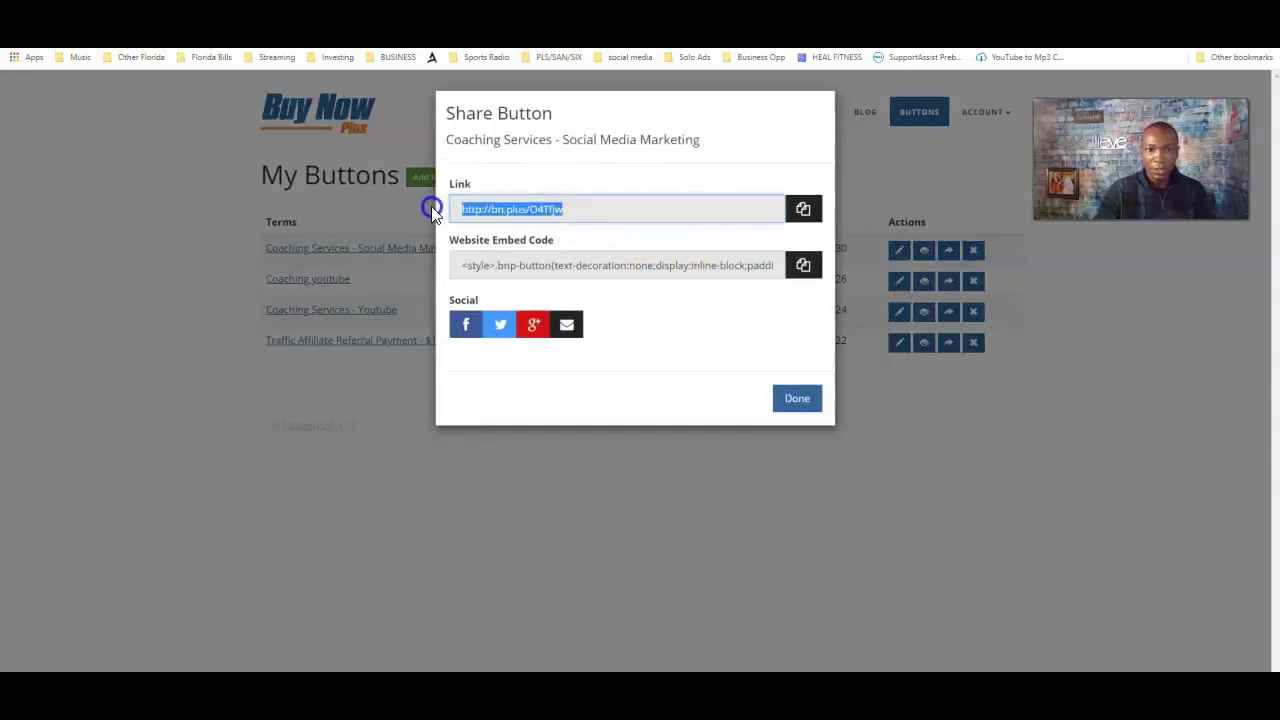
click(949, 252)
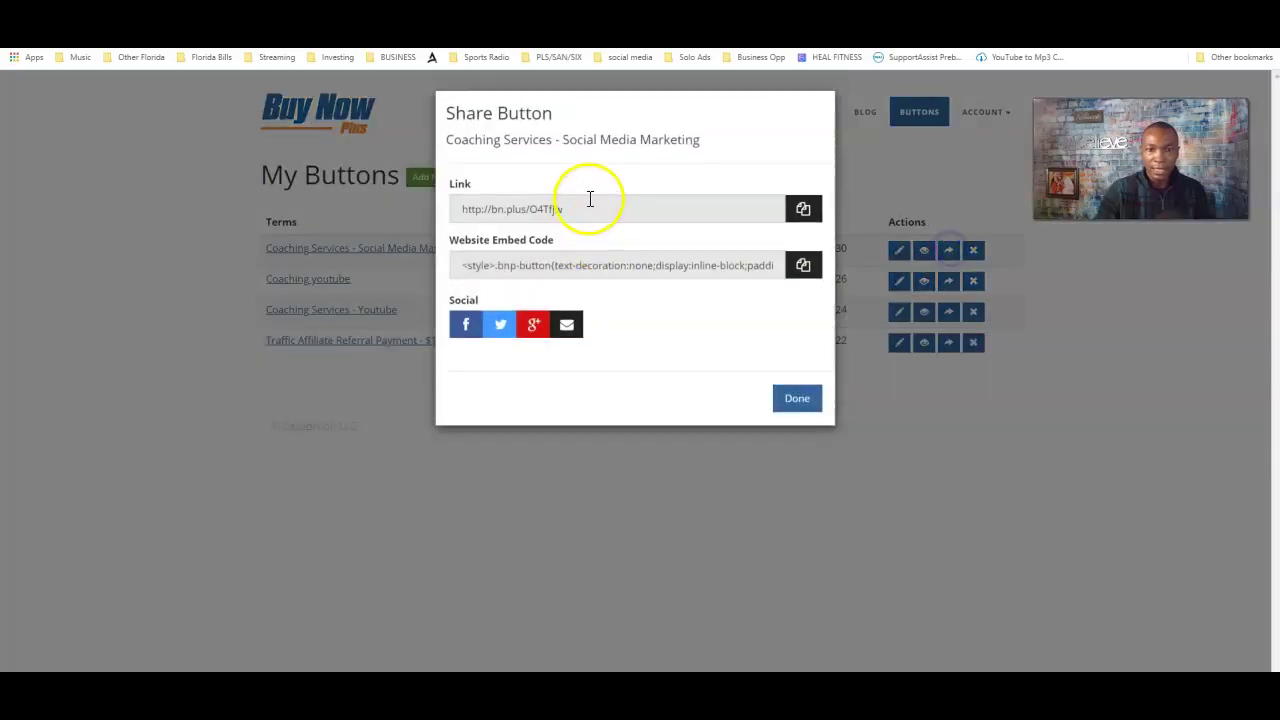
click(556, 208)
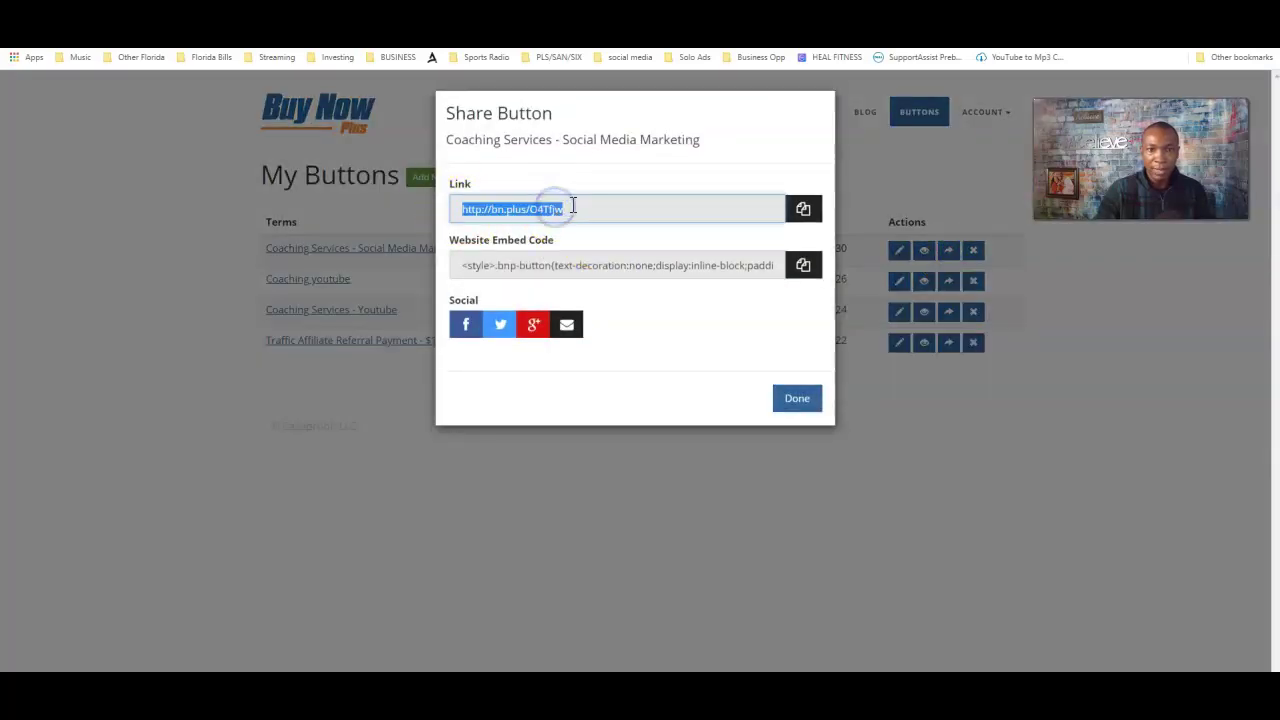
right_click(522, 208)
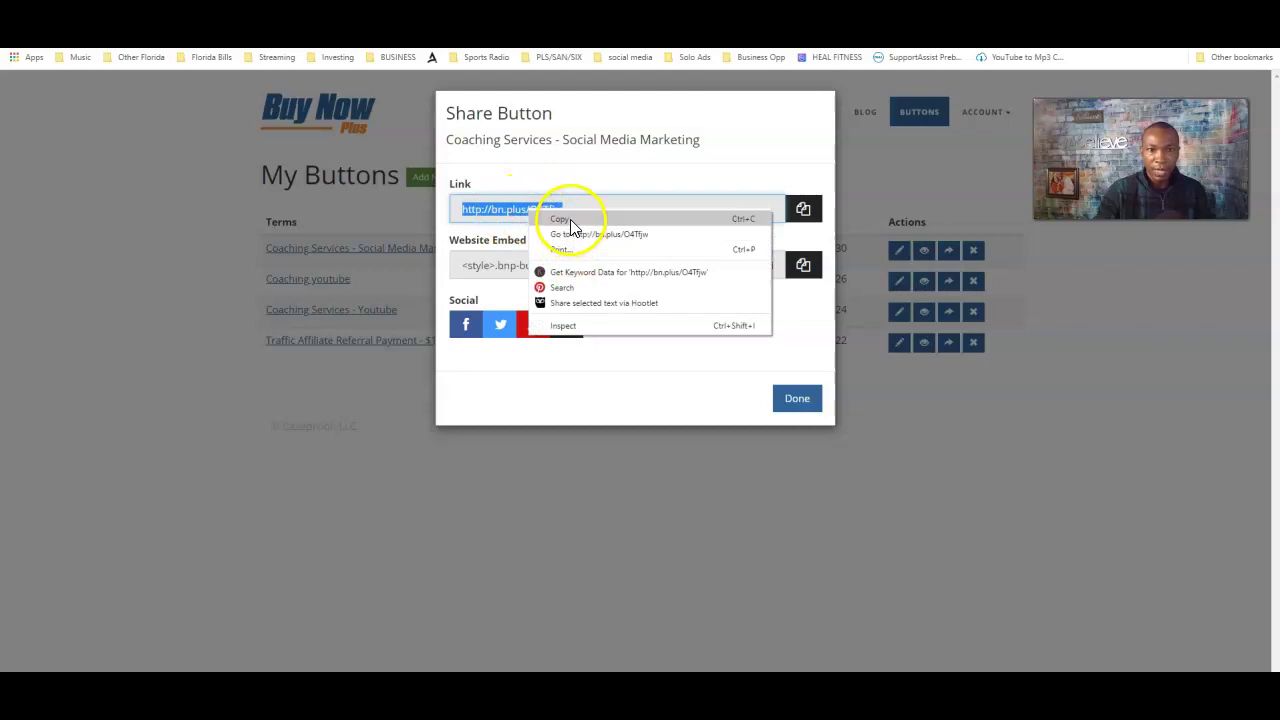
click(570, 218)
click(1043, 380)
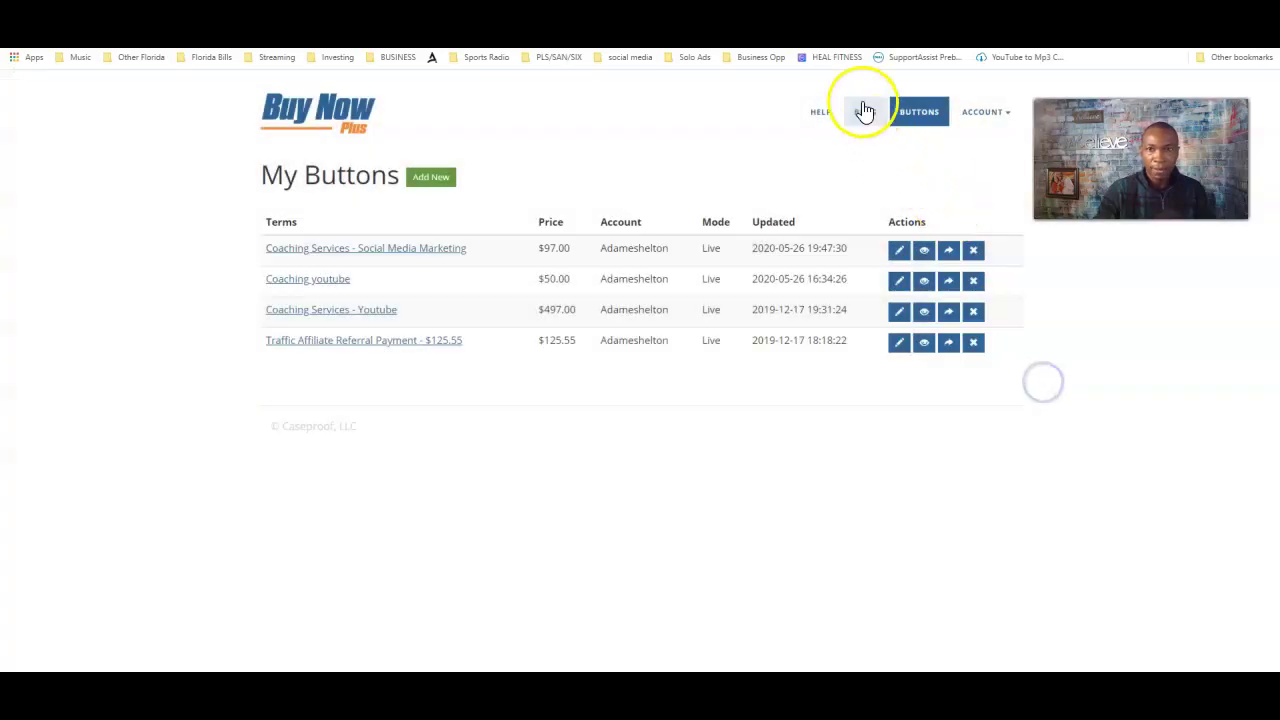
- Paste the share link into a new browser tab and load it
click(476, 58)
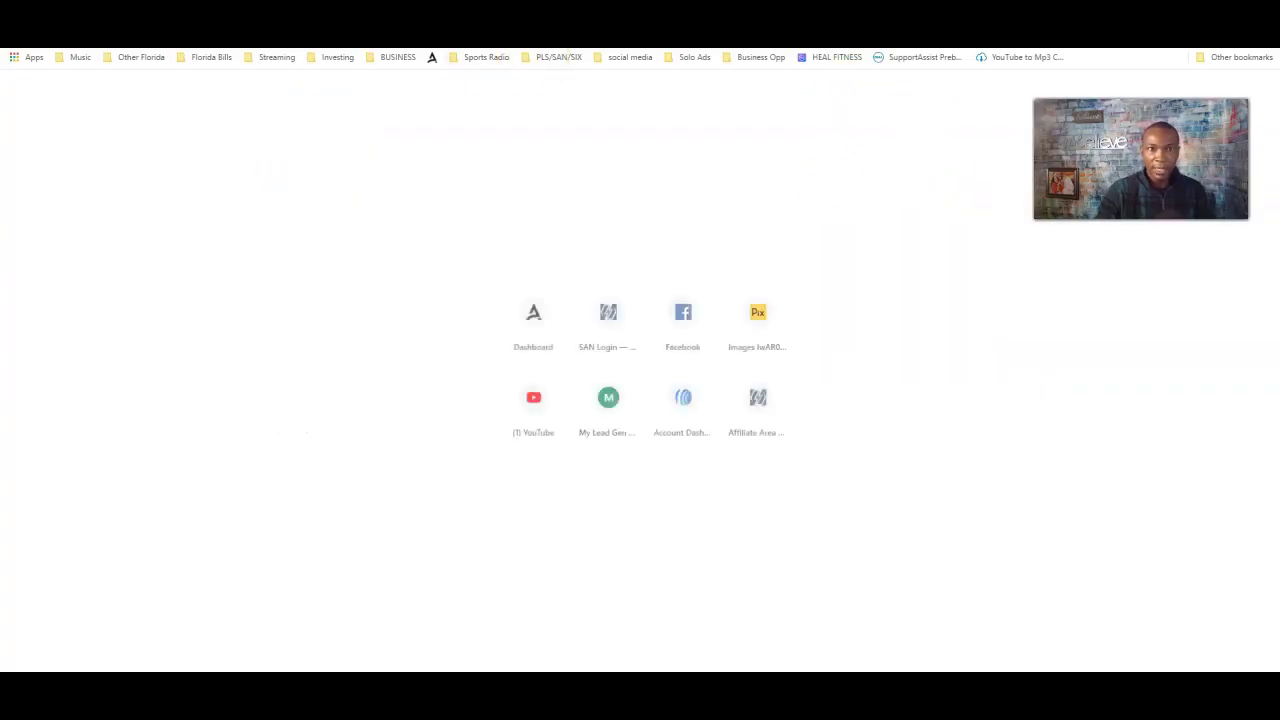
key(ctrl+v)
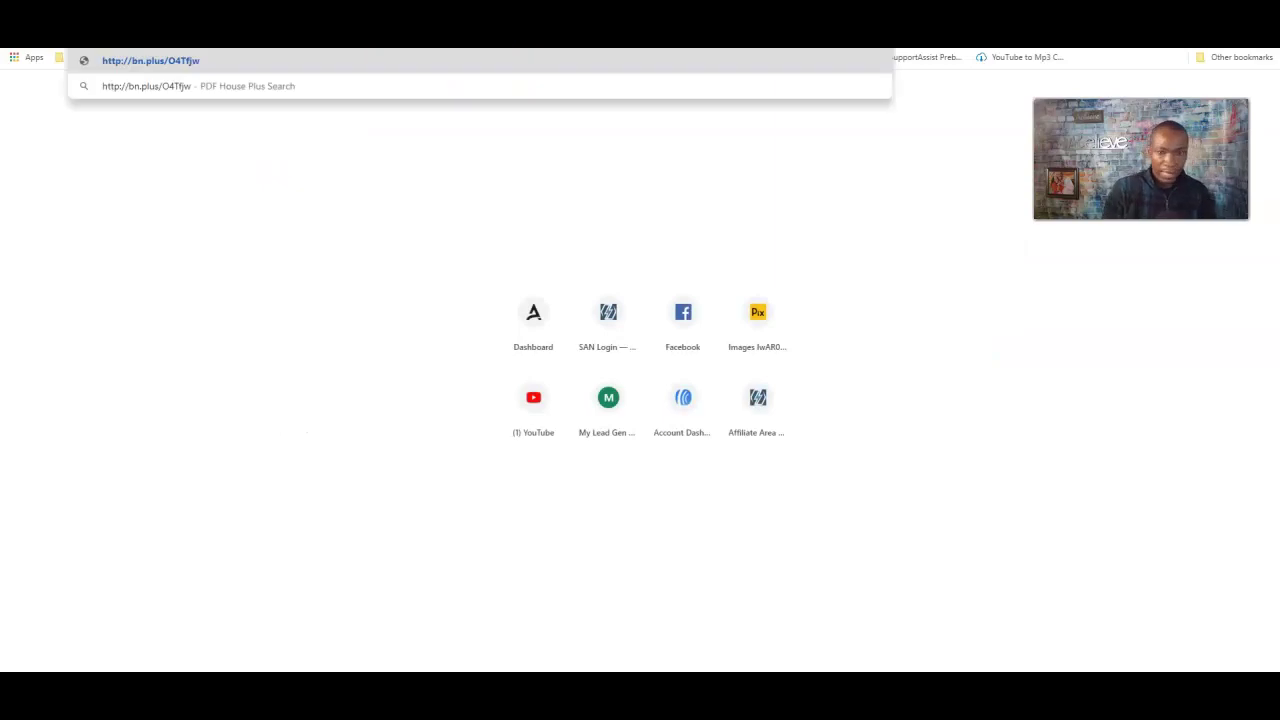
key(Return)
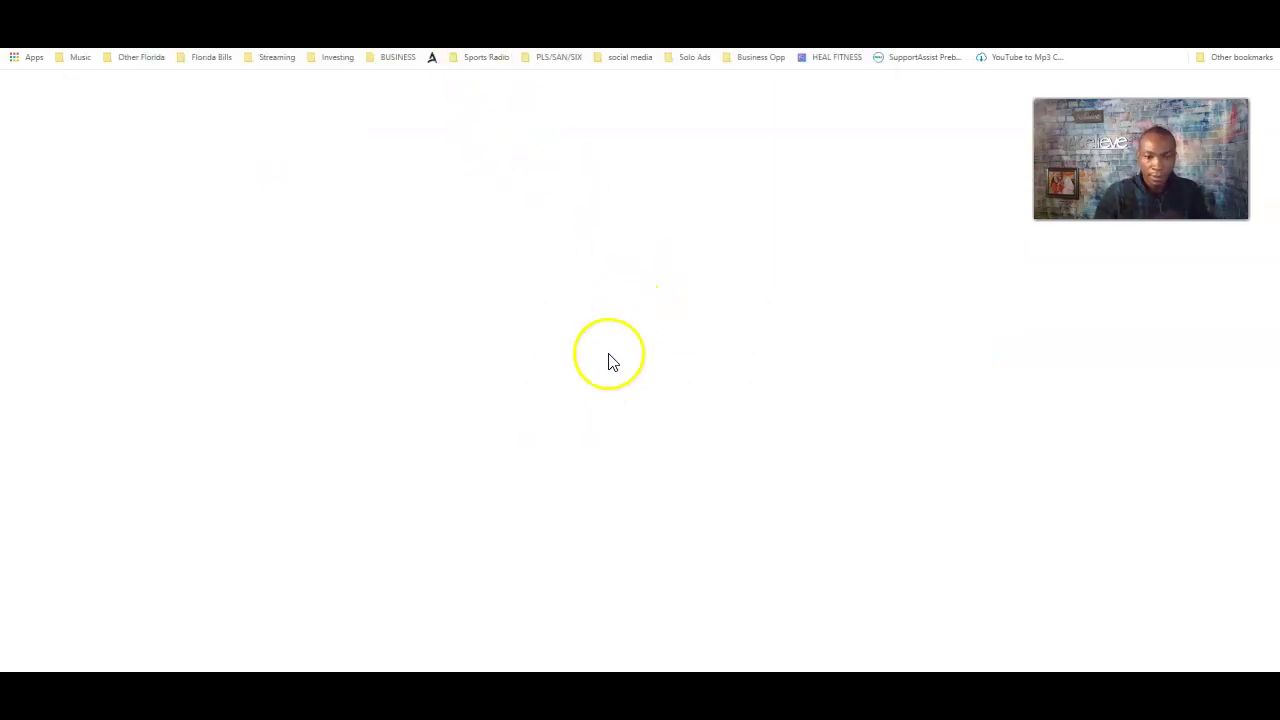